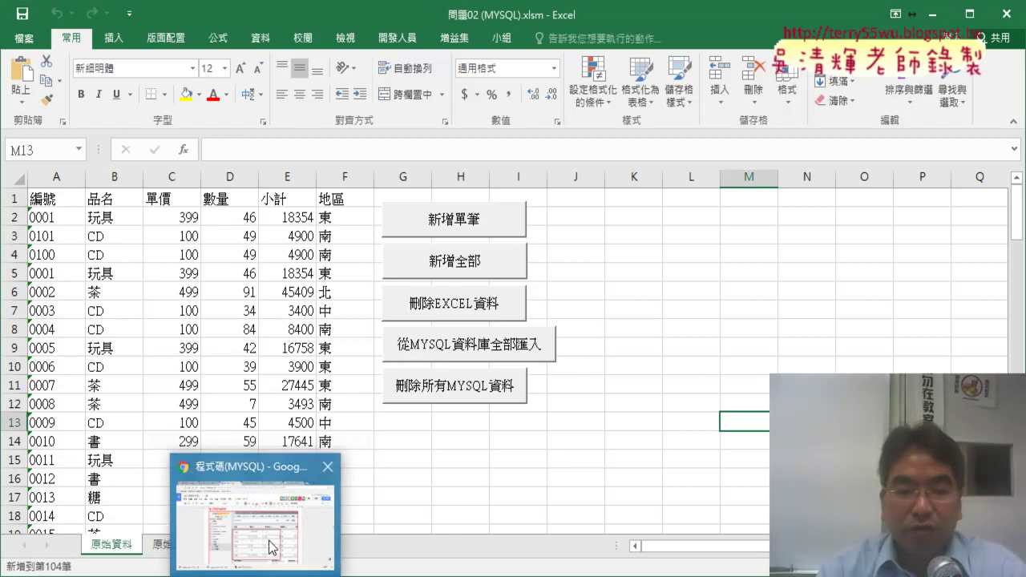
- Switch from Excel to the 程式碼(MYSQL) Google Doc showing the 問題2 table design
click(255, 517)
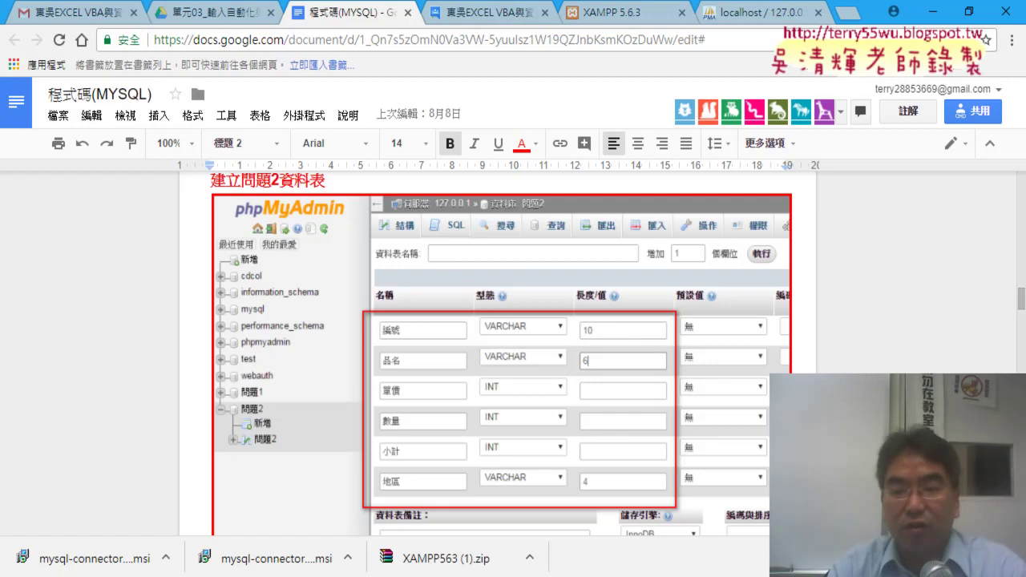
- Scroll the notes to the INSERT INTO example for 問題2, then go to its phpMyAdmin page
scroll(614, 441, down, 3)
scroll(663, 336, down, 2)
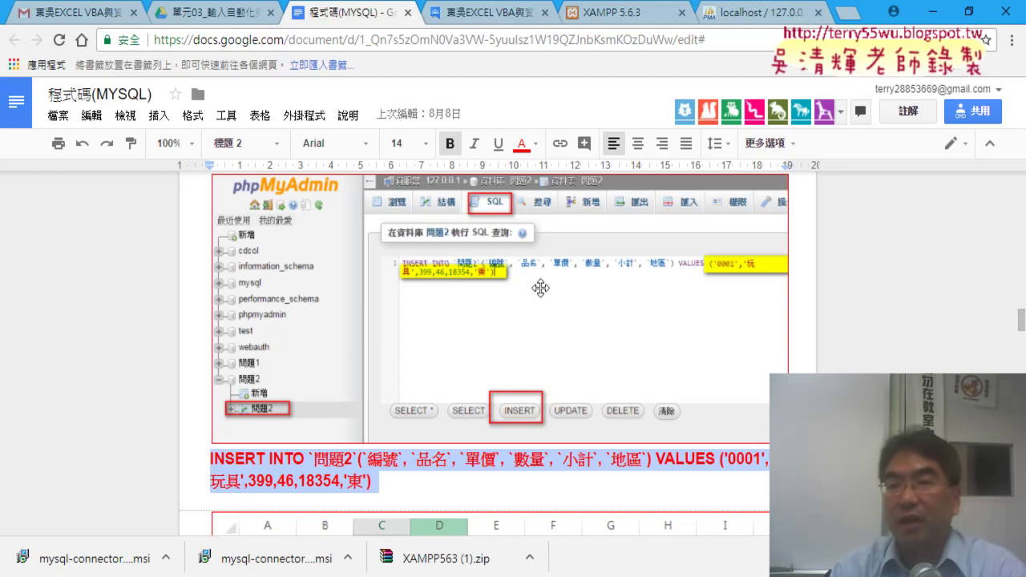
click(748, 16)
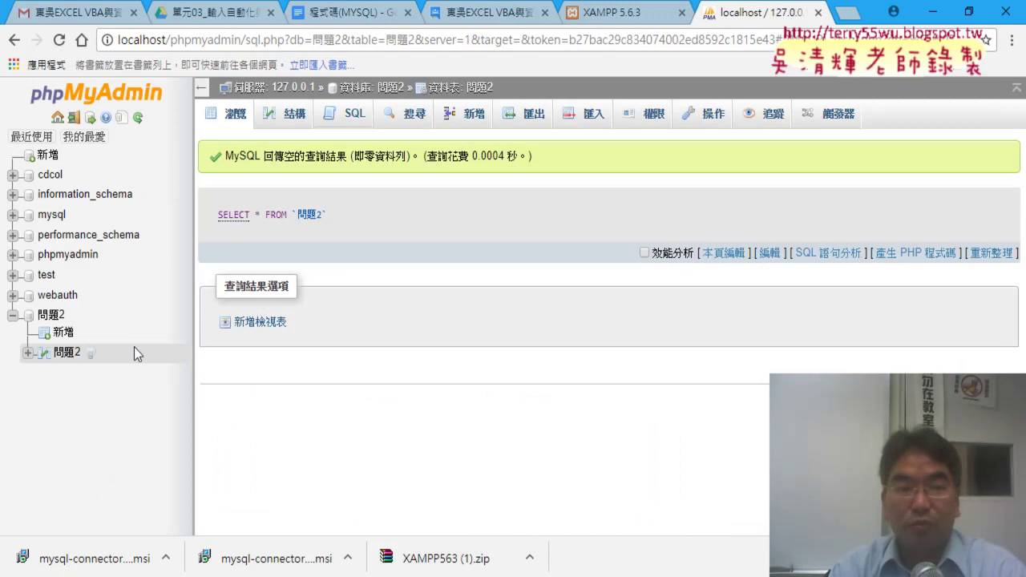
- Generate an INSERT template for 問題2 in phpMyAdmin's SQL editor, then return to the Doc's example
click(68, 353)
click(353, 113)
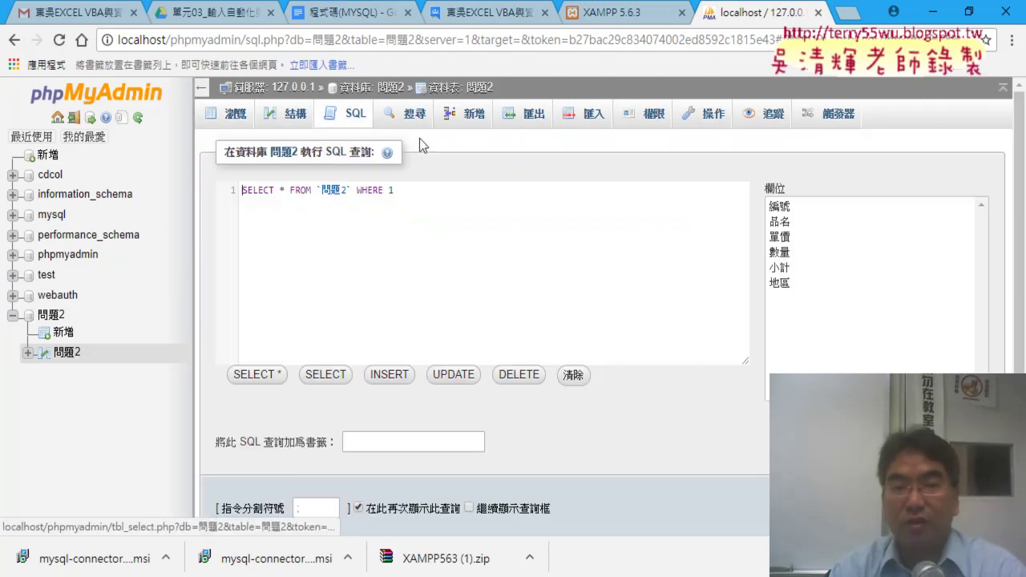
click(383, 374)
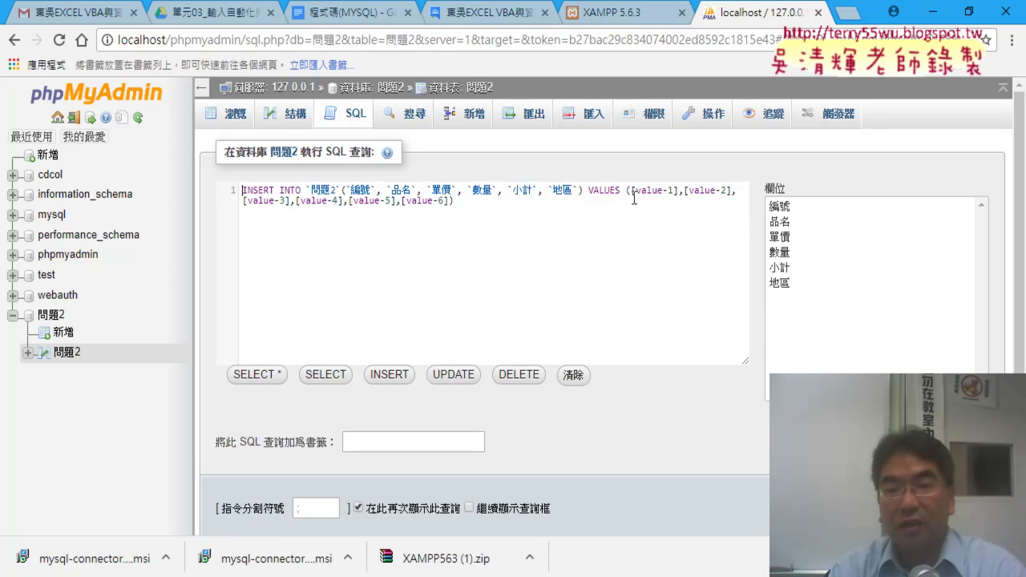
click(703, 192)
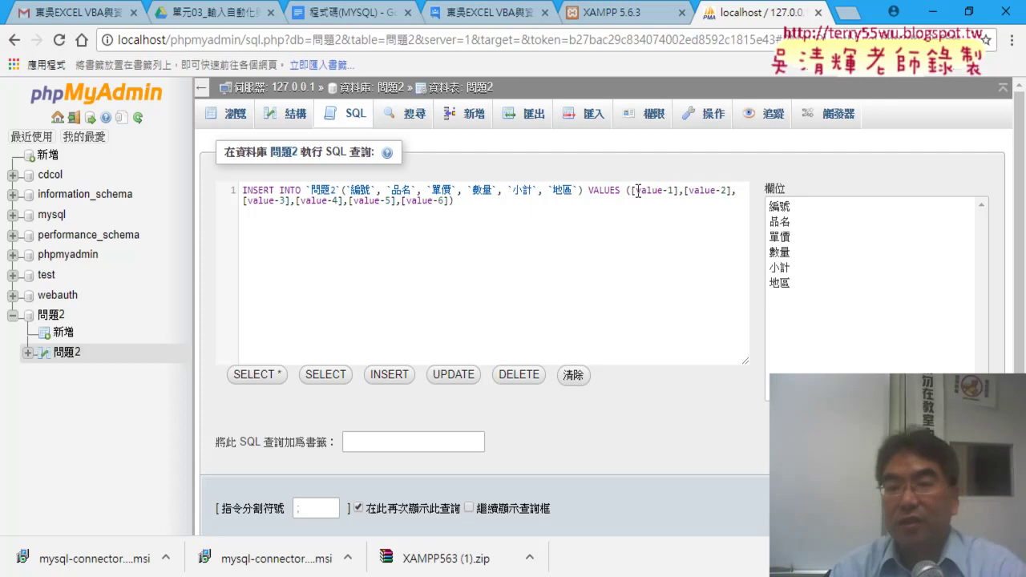
drag(633, 190, 662, 195)
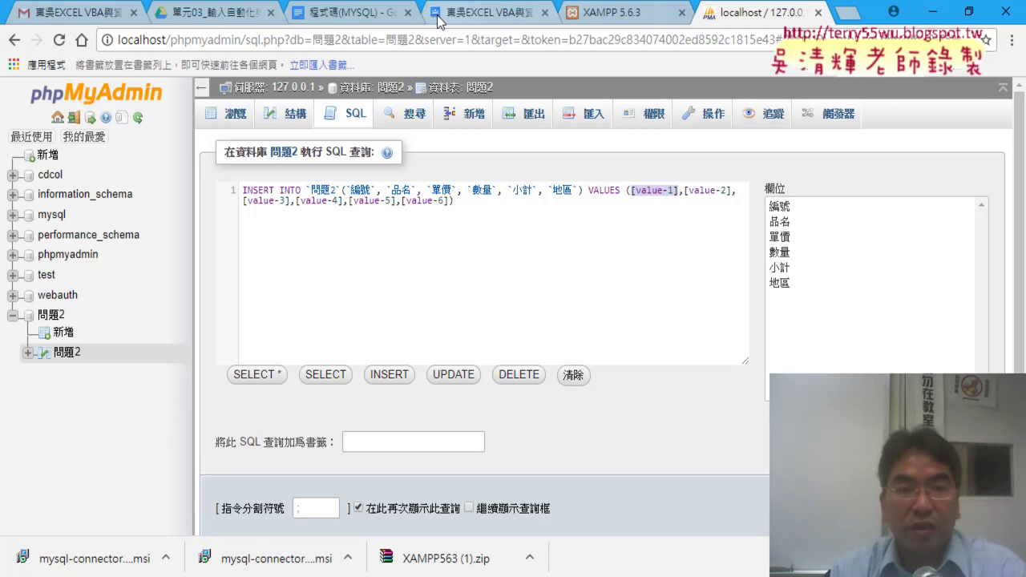
click(367, 14)
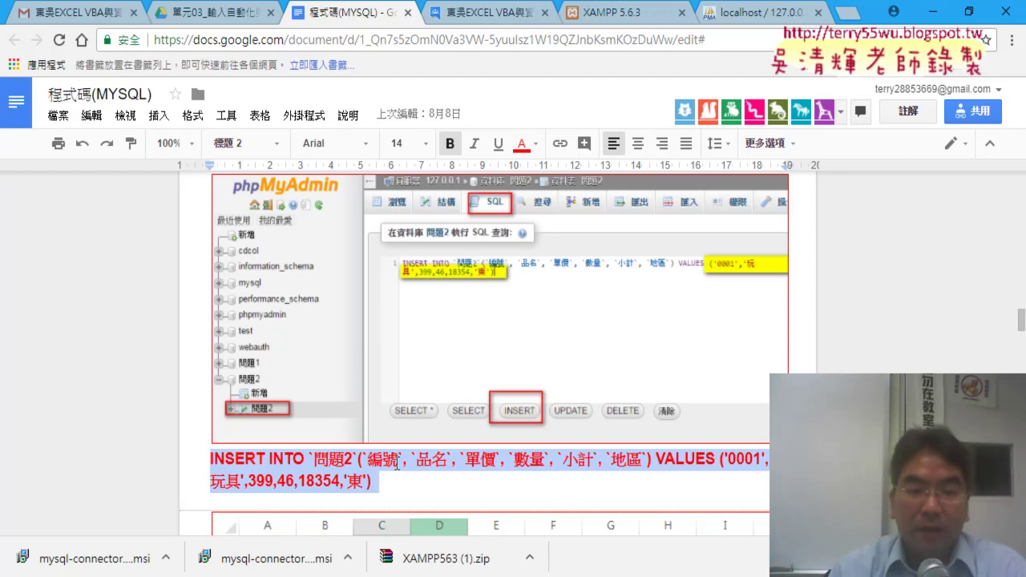
- Paste the full 問題2 INSERT query over the template and change code '0001' to '0002'
click(766, 11)
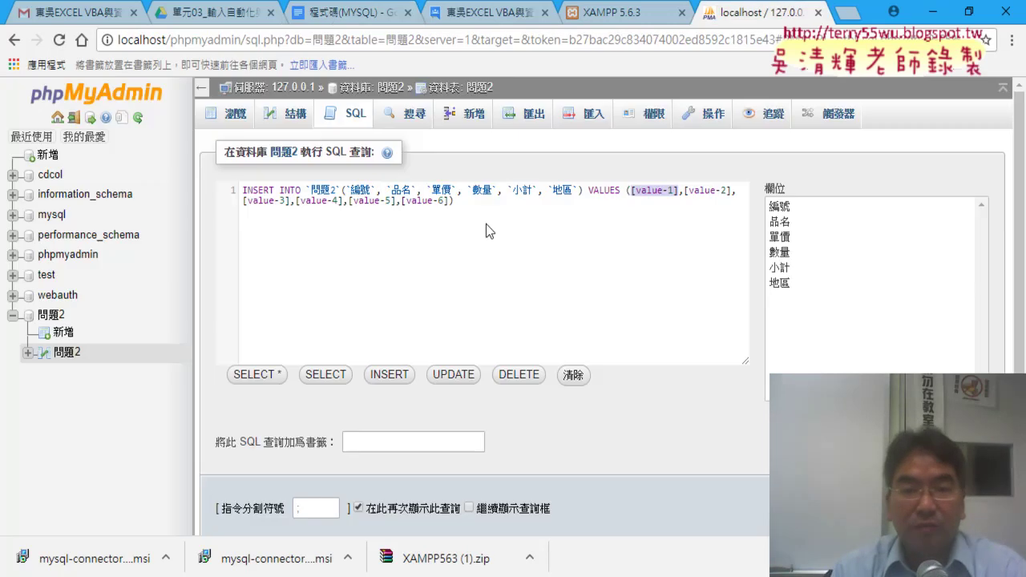
key(ctrl+a)
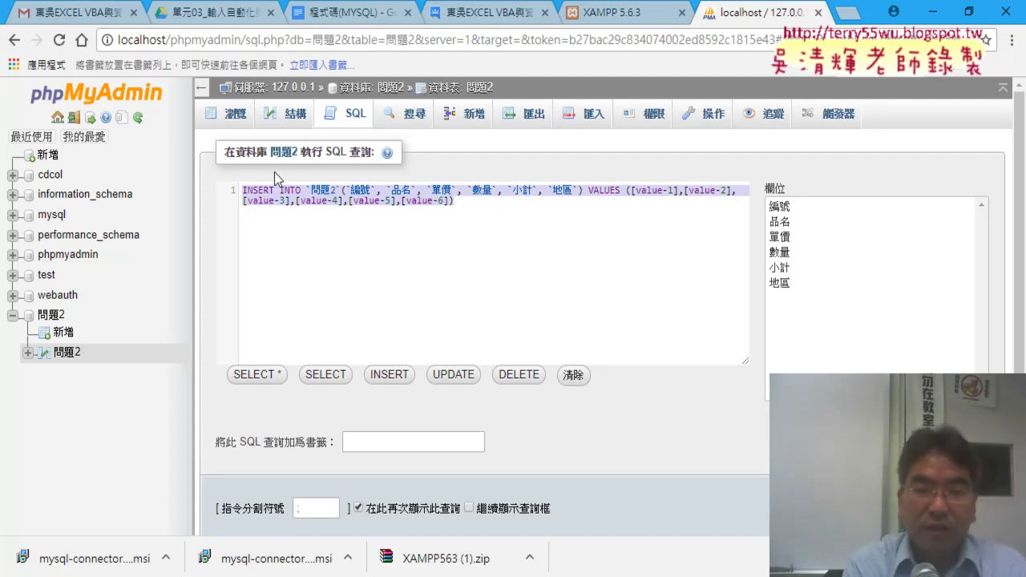
text(INSERT INTO `問題2`(`編號`, `品名`, `單價`, `數量`, `小計`, `地區`) VALUES ('0001','玩具',399,46,18354,'東'))
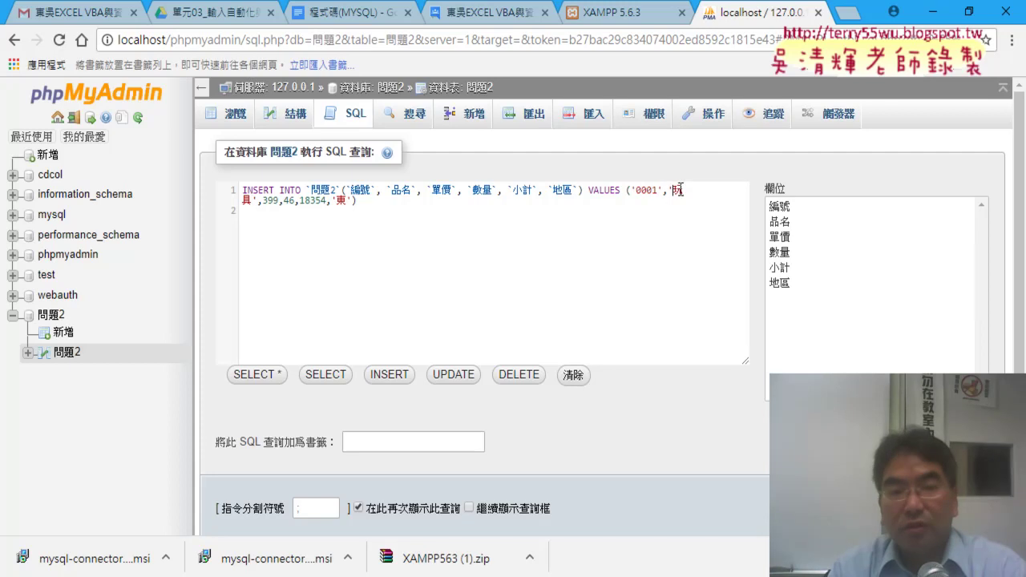
click(285, 201)
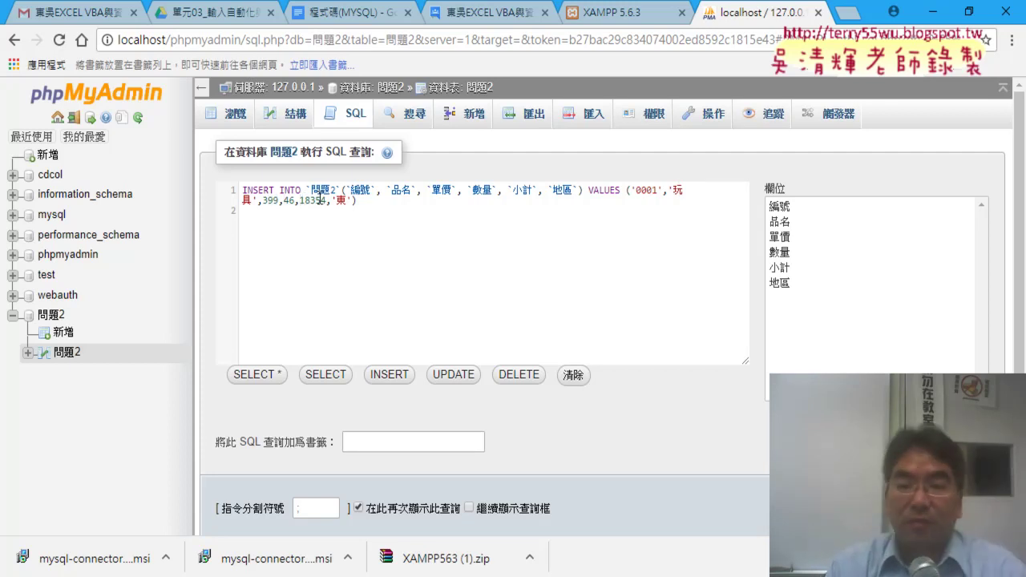
click(300, 201)
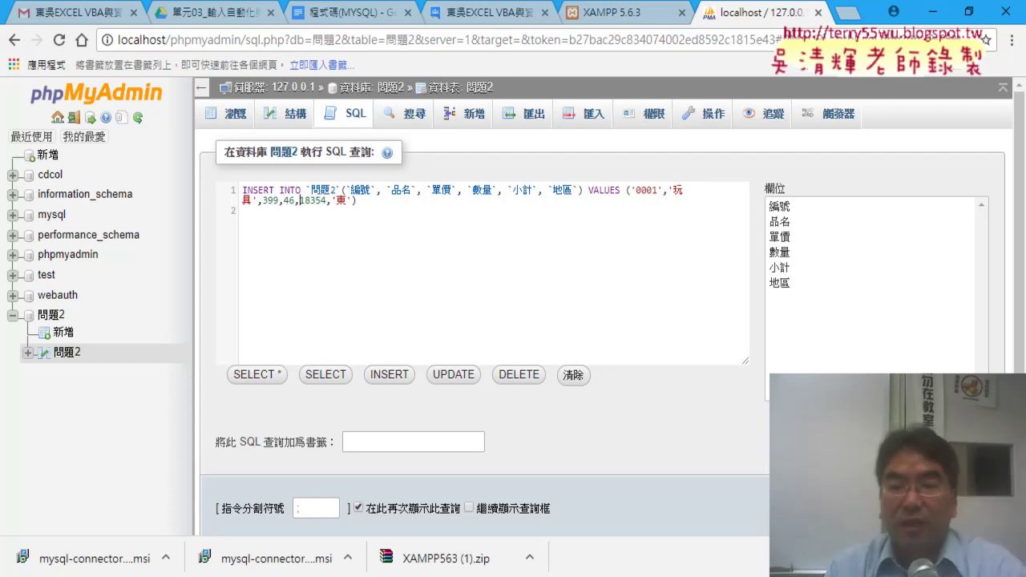
click(655, 190)
text(2)
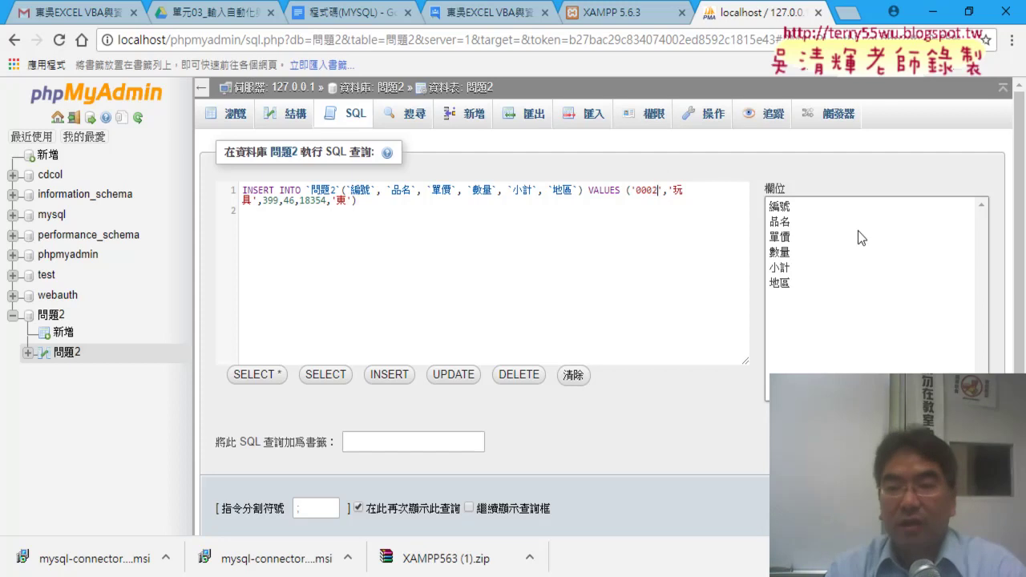
key(BackSpace)
text(2)
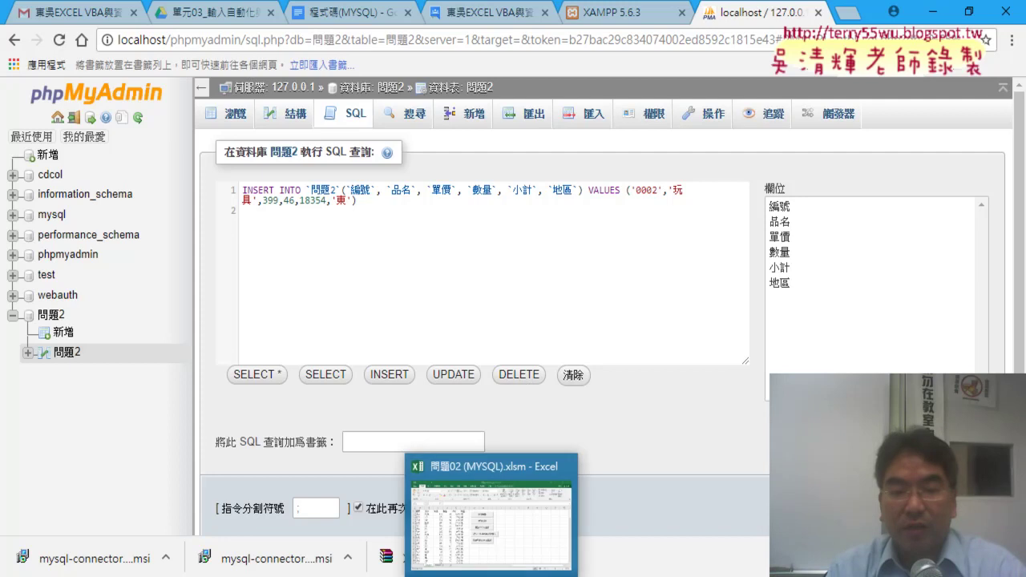
- Bring the 問題02 (MYSQL).xlsm workbook with its 原始資料 product records back on screen
click(490, 513)
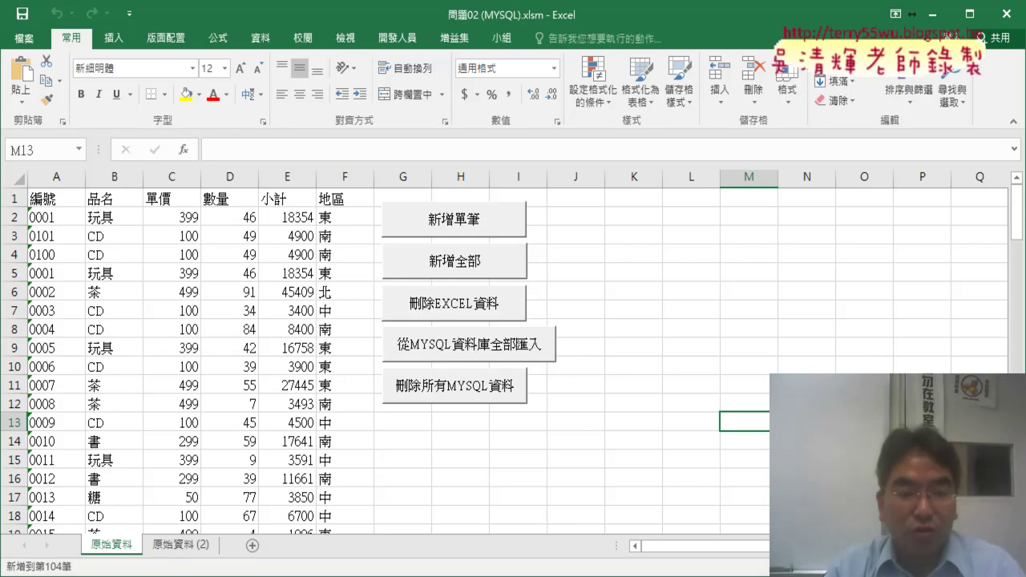
click(266, 557)
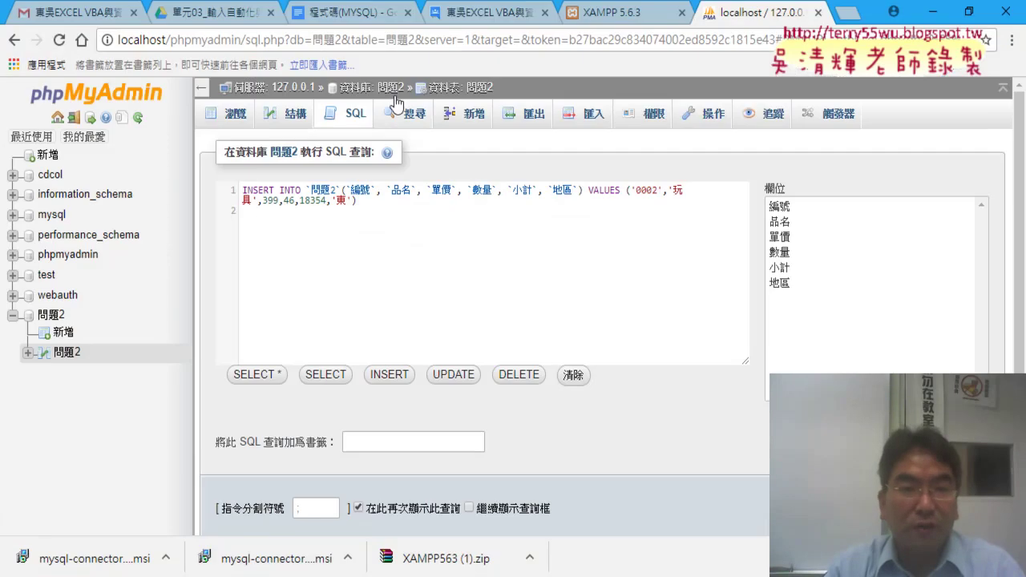
click(227, 14)
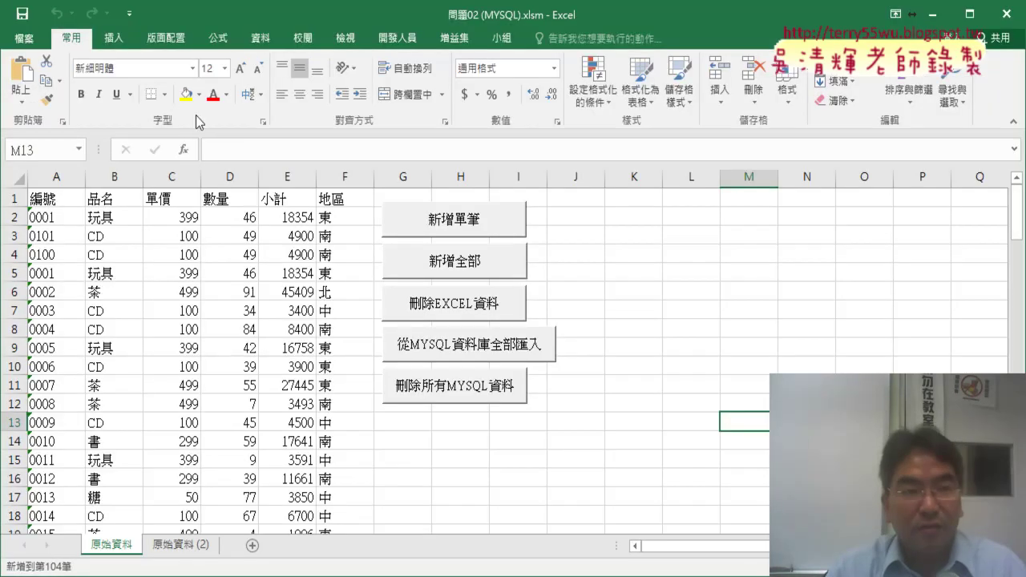
click(24, 38)
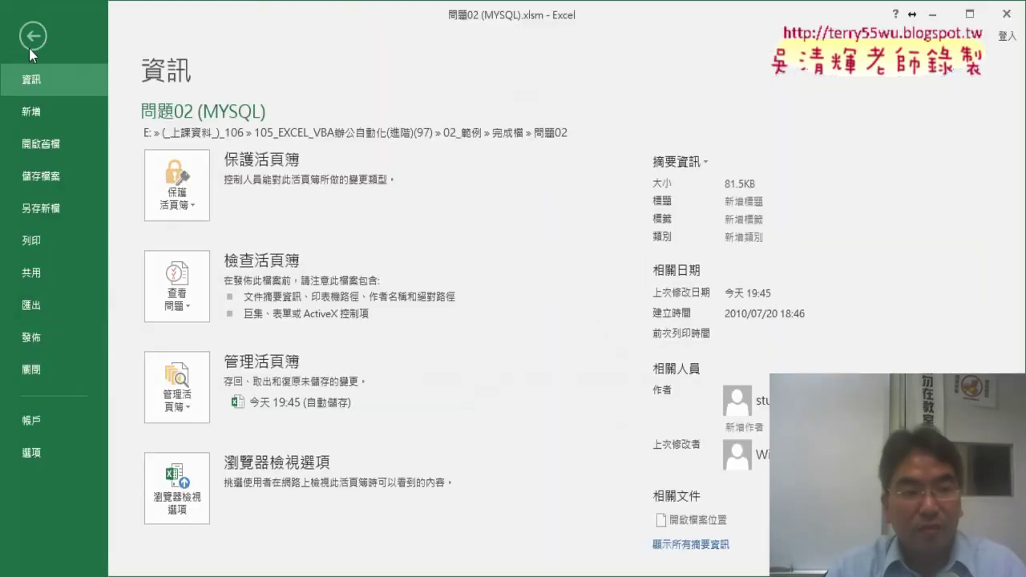
click(49, 423)
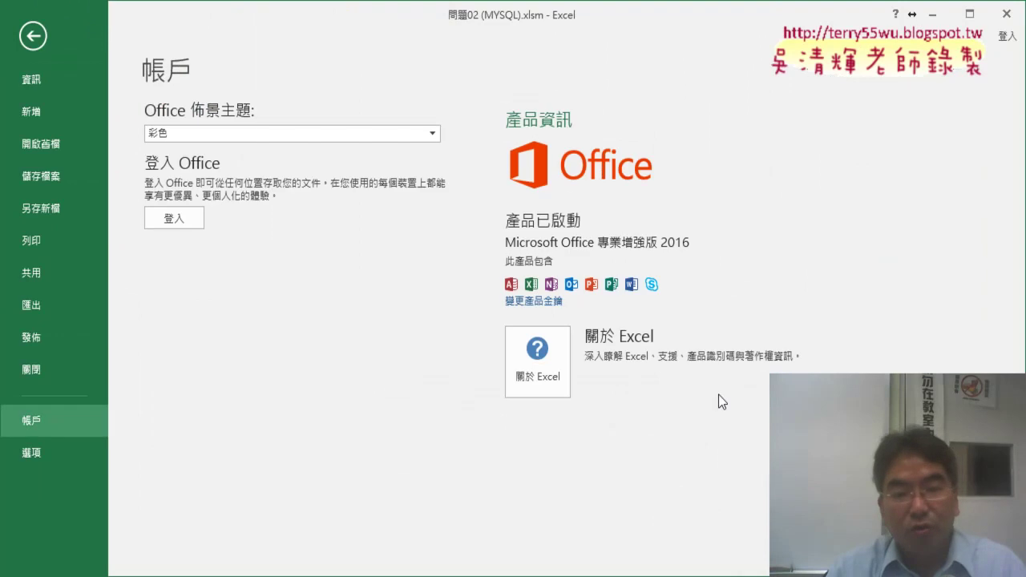
click(552, 365)
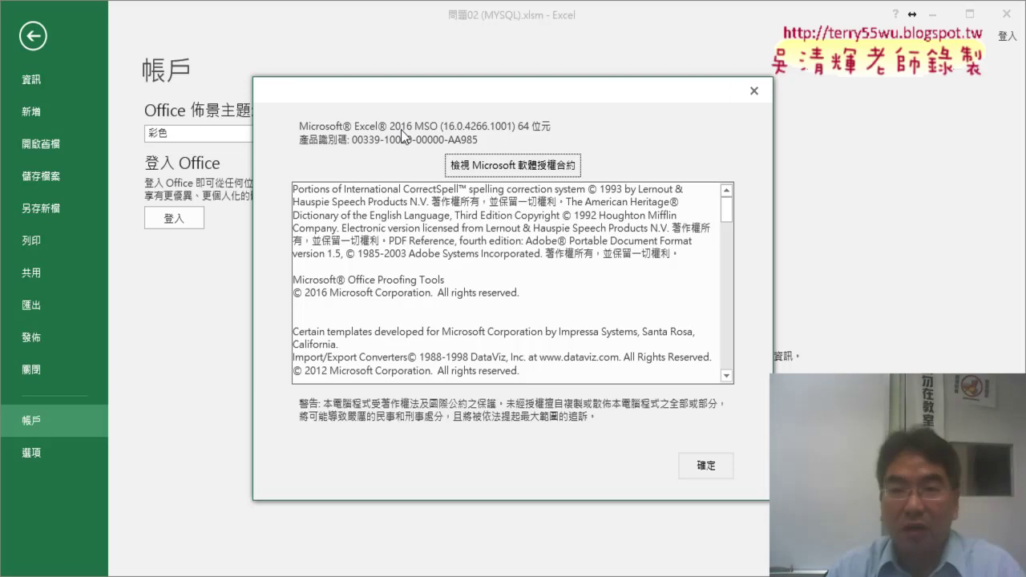
click(754, 93)
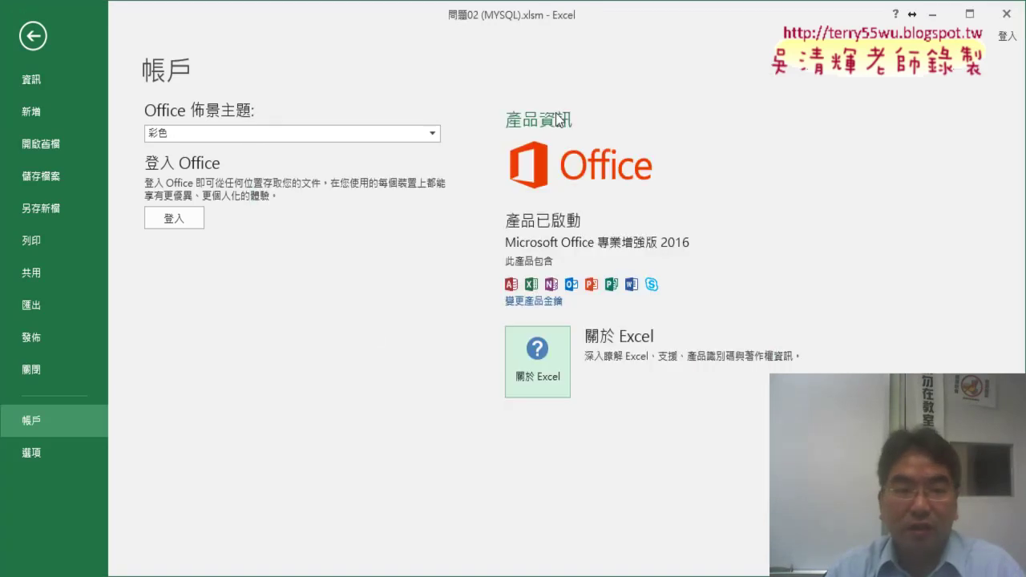
click(33, 35)
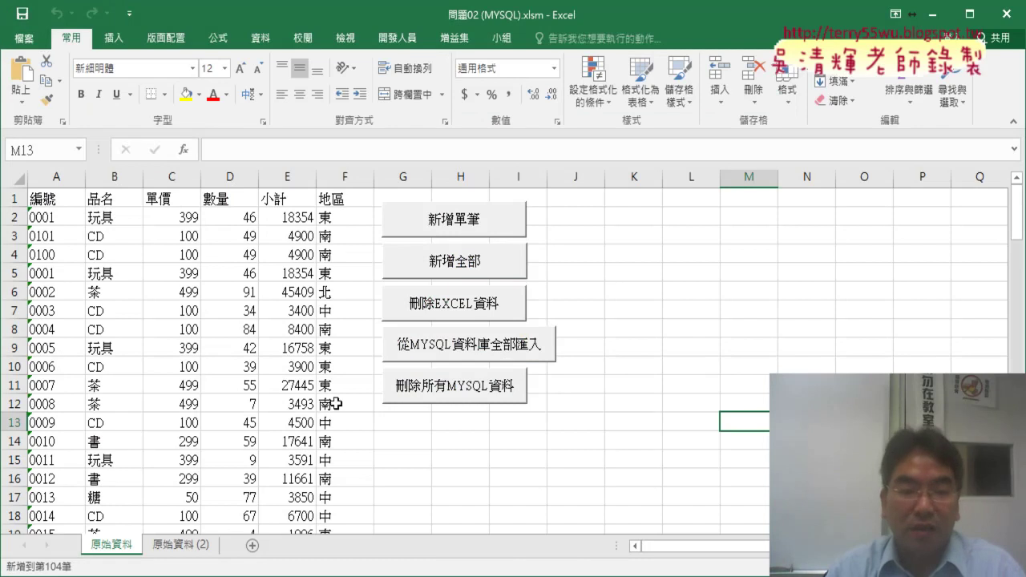
- Select mysql-connector-odbc-5.2.7-win32.msi in the 單元03 Google Drive course folder
click(278, 531)
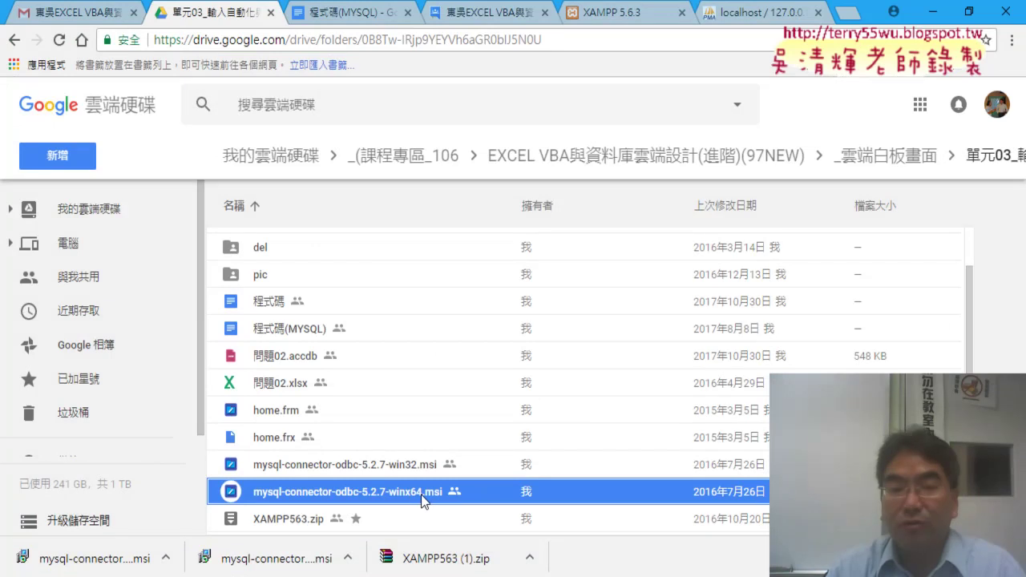
click(432, 471)
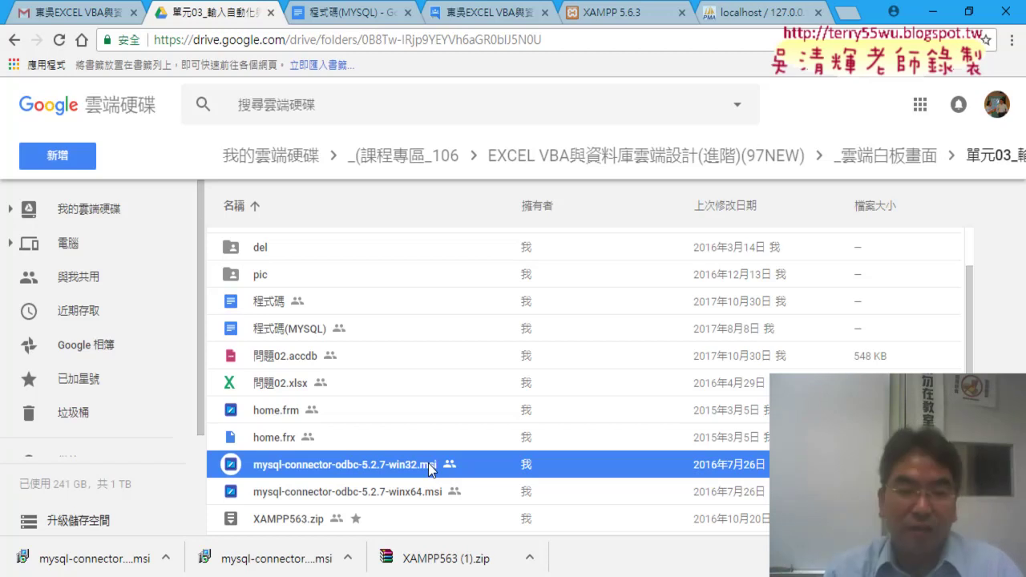
click(242, 549)
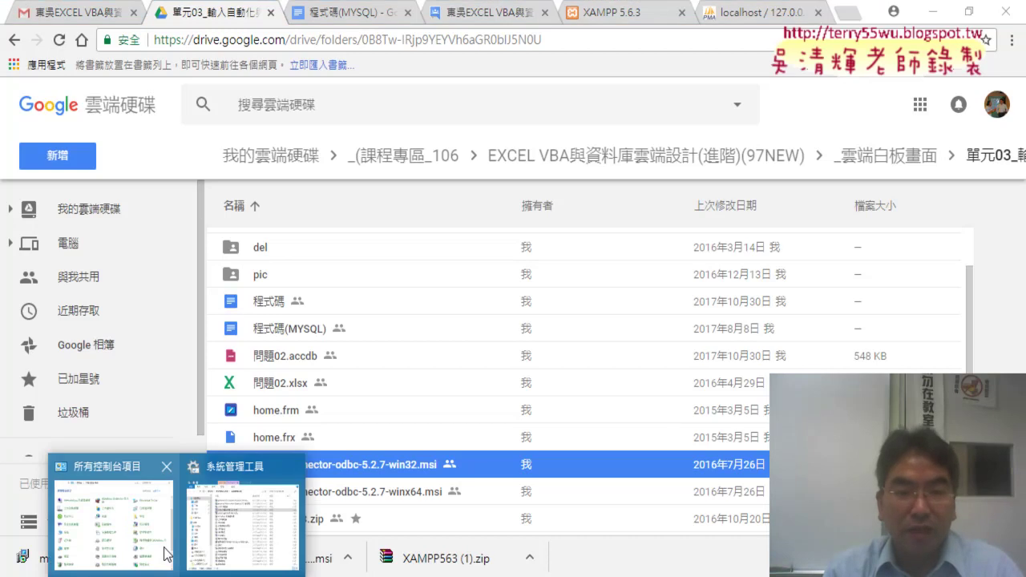
- Open 系統管理工具 (Administrative Tools) from All Control Panel Items
click(110, 517)
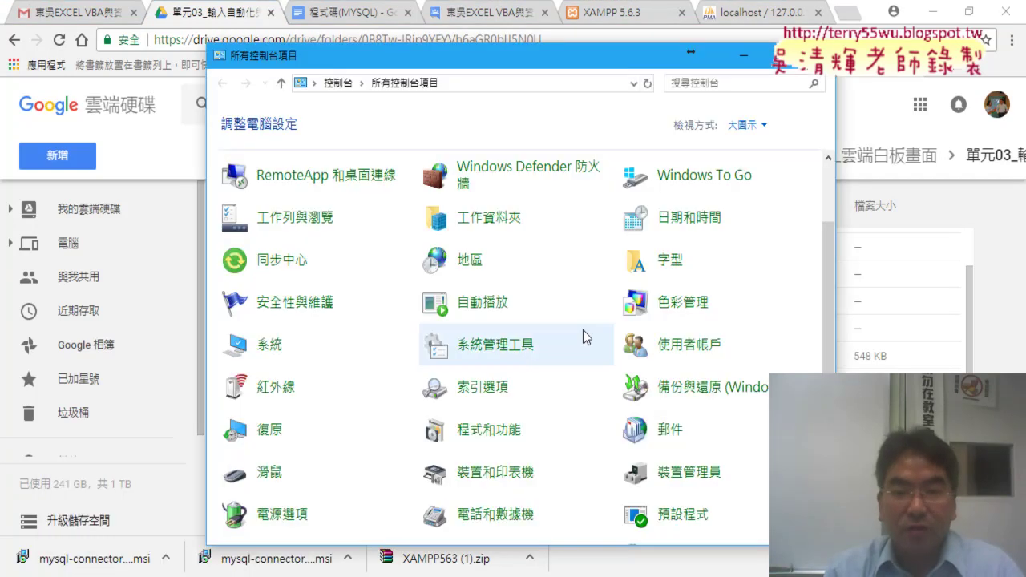
drag(829, 324, 829, 385)
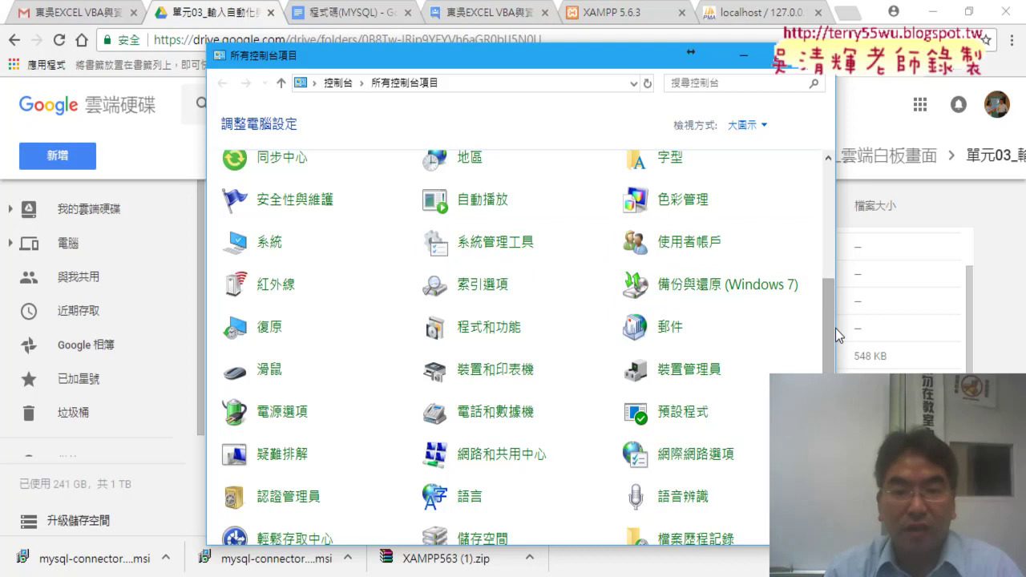
drag(835, 328, 818, 200)
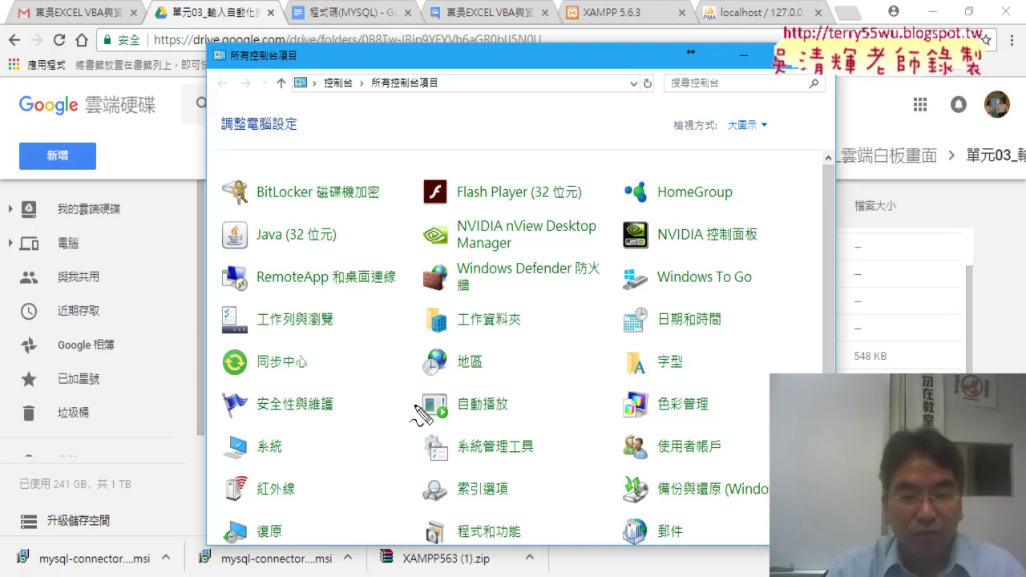
drag(411, 463, 477, 471)
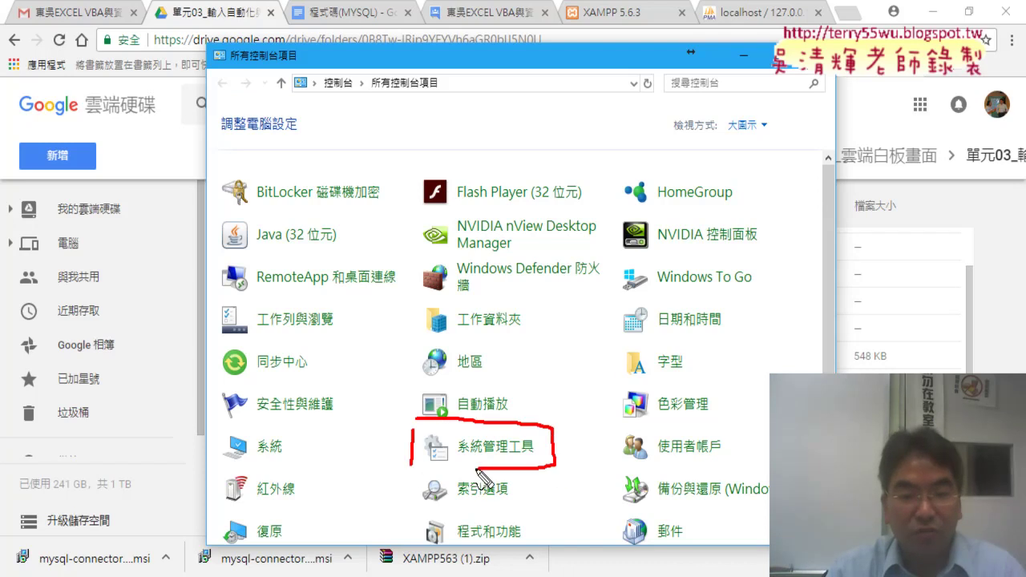
drag(605, 343, 551, 405)
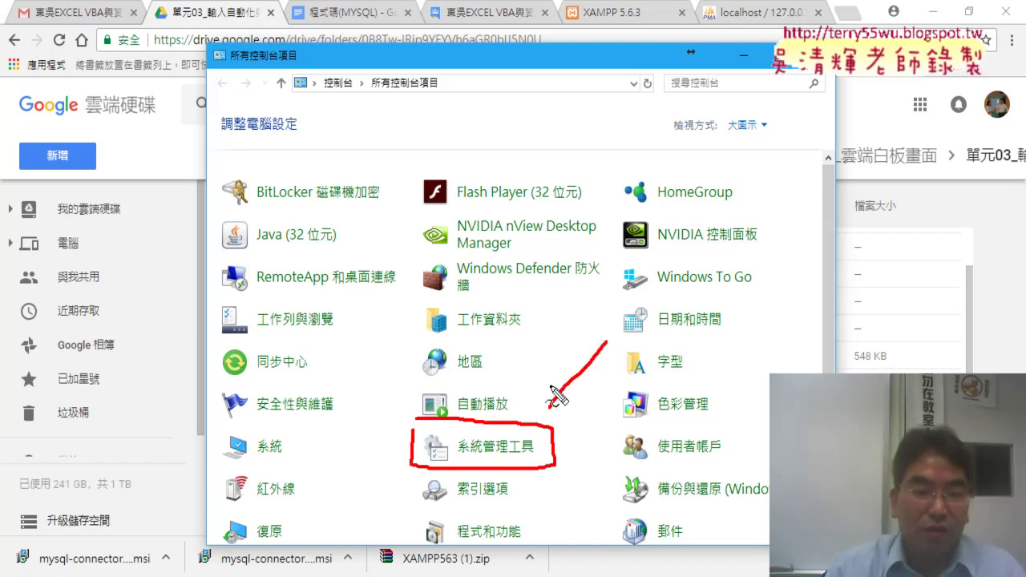
key(Escape)
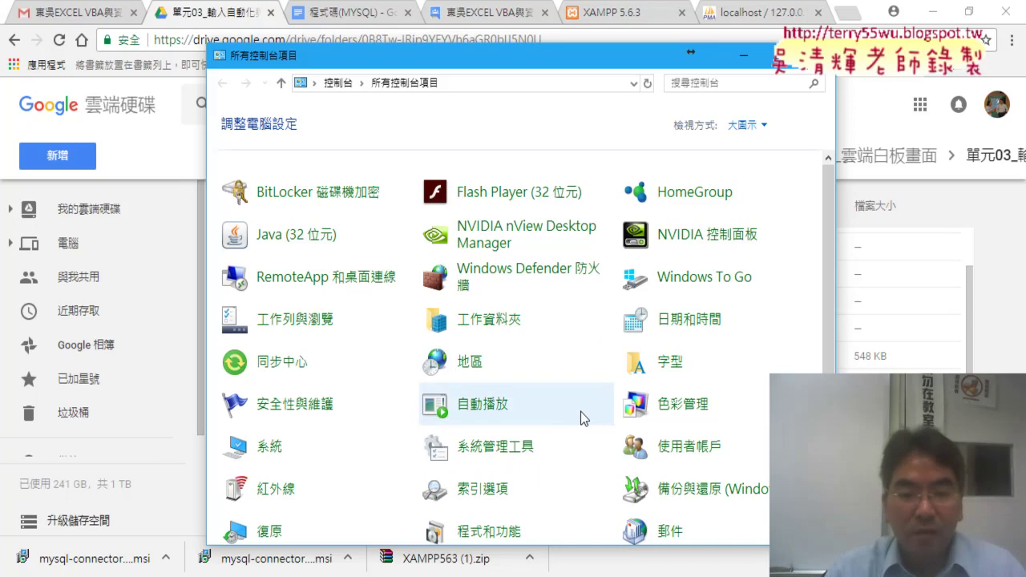
click(492, 450)
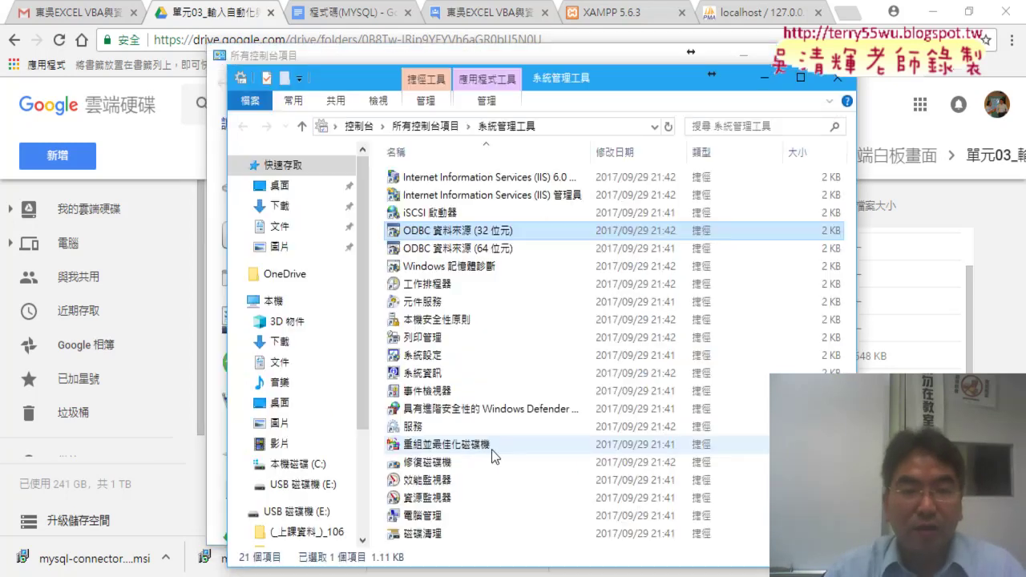
- Launch ODBC 資料來源 (64 位元) from the administrative tools folder
click(492, 249)
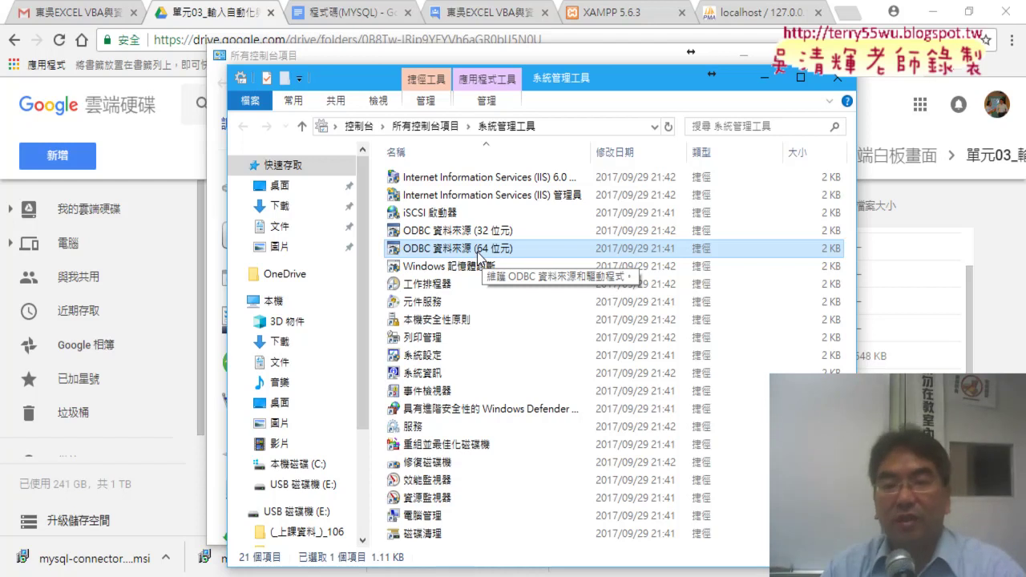
double_click(493, 254)
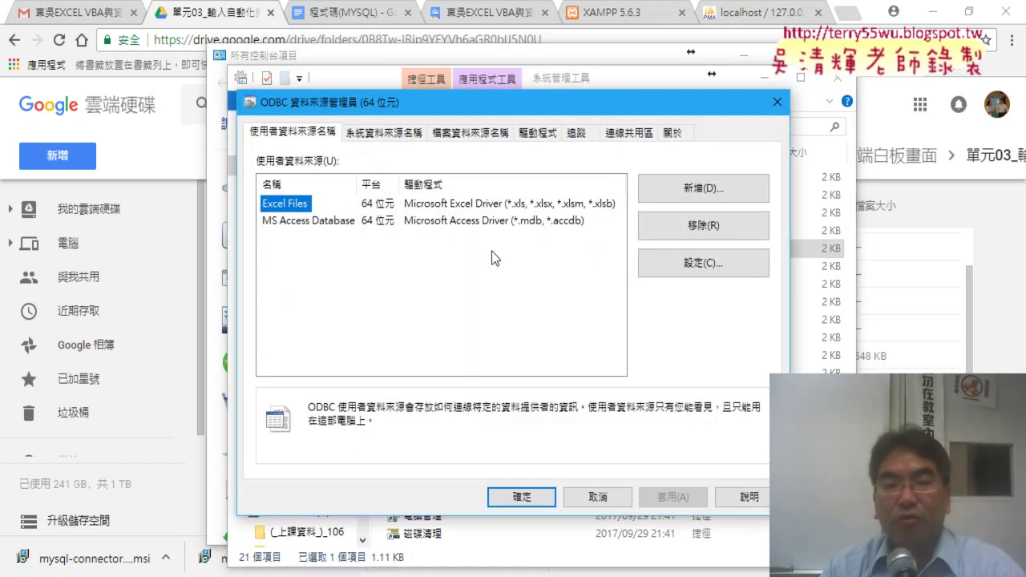
- Check the Drivers list for the MySQL ODBC 5.2 ANSI and Unicode drivers, then return to Google Drive
click(538, 134)
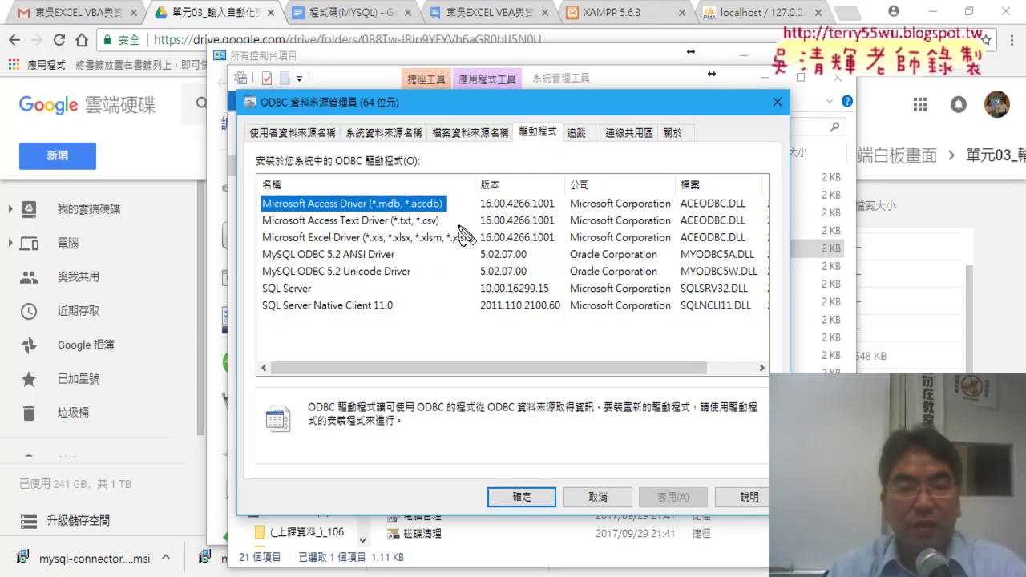
mouse_move(256, 244)
mouse_down()
mouse_move(254, 280)
mouse_move(386, 243)
mouse_move(773, 244)
mouse_move(776, 279)
mouse_up()
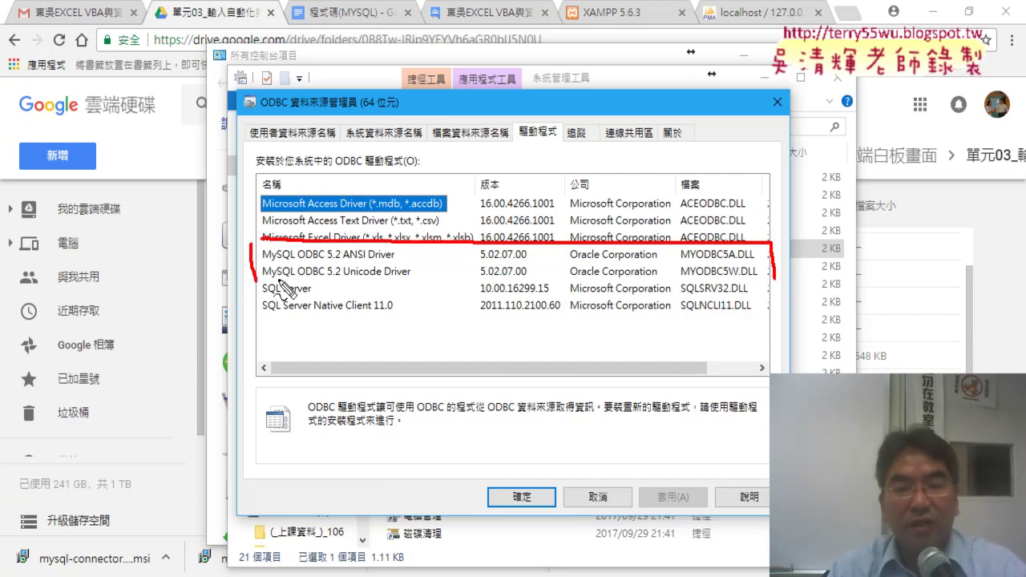
drag(265, 282, 778, 282)
mouse_move(850, 258)
mouse_down()
mouse_move(769, 255)
mouse_move(797, 275)
mouse_up()
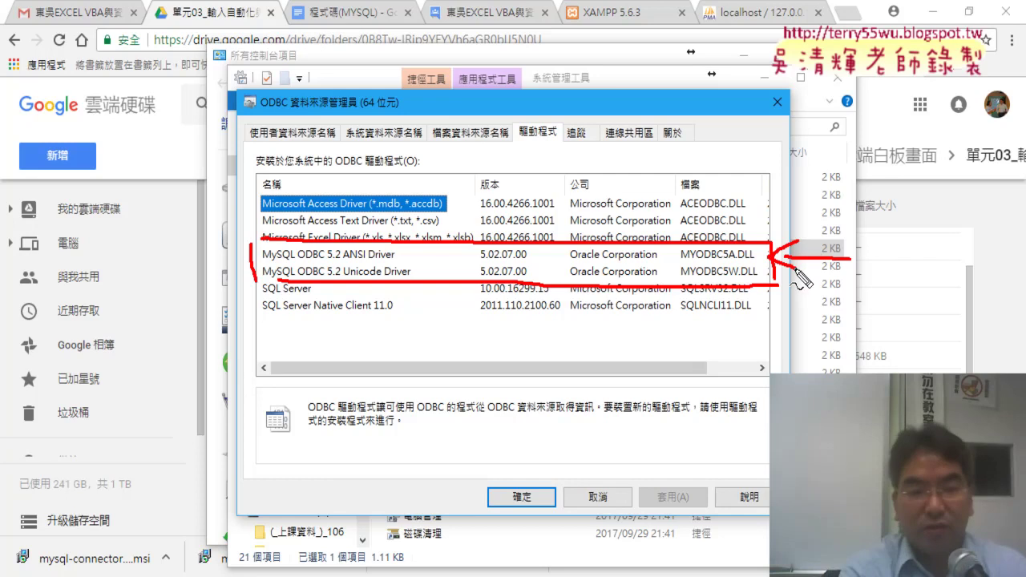
key(Escape)
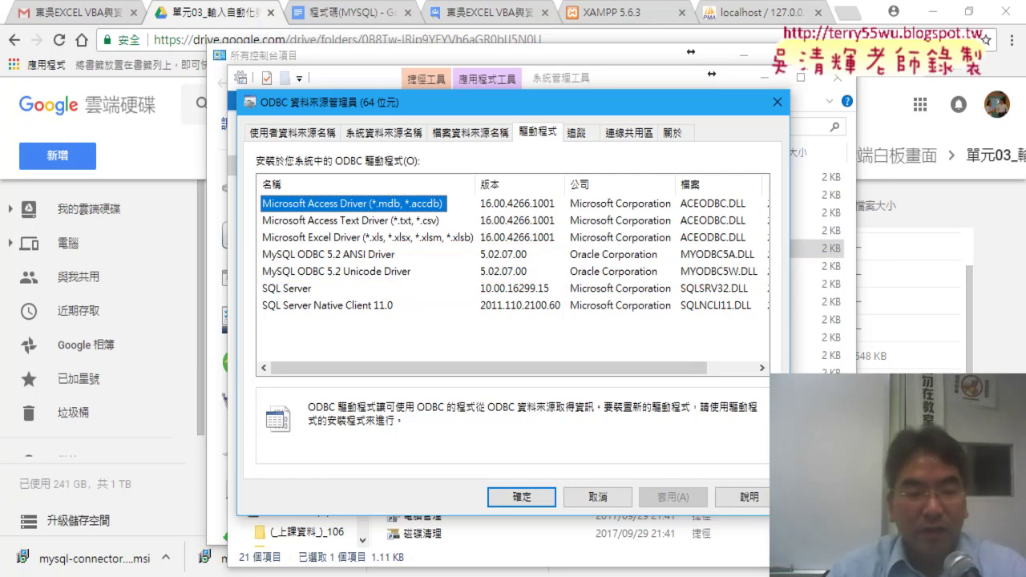
click(160, 501)
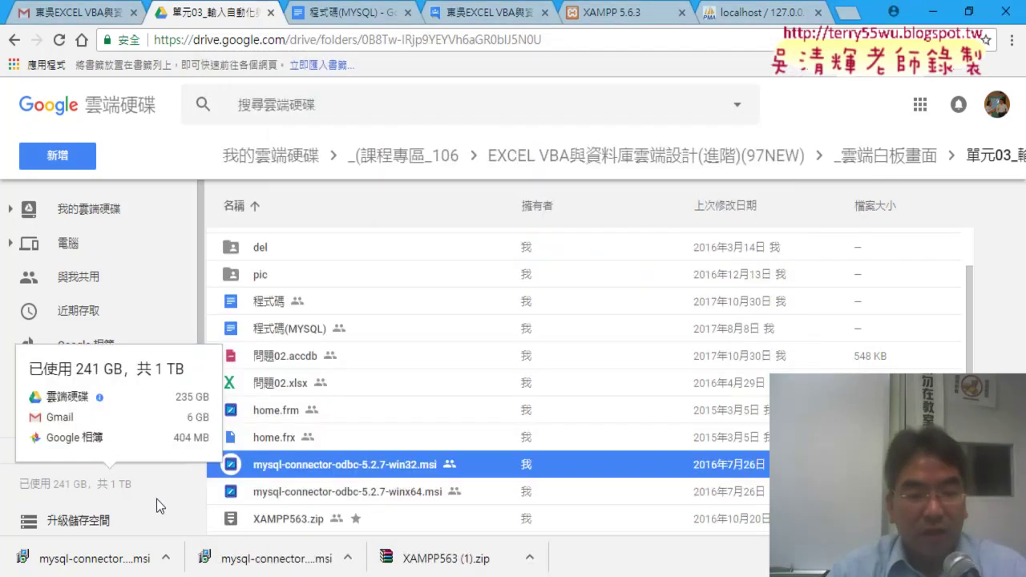
click(349, 559)
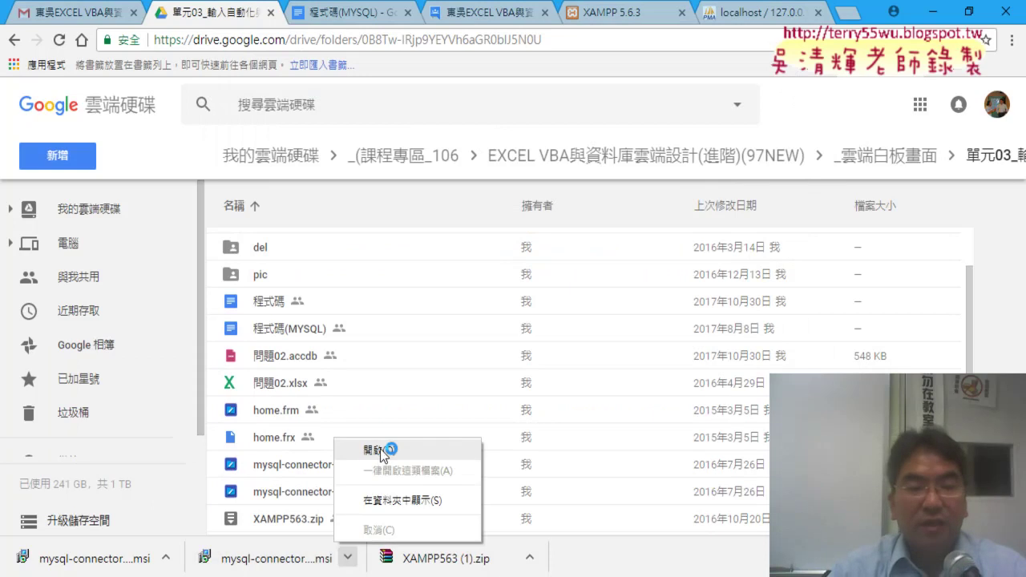
click(374, 450)
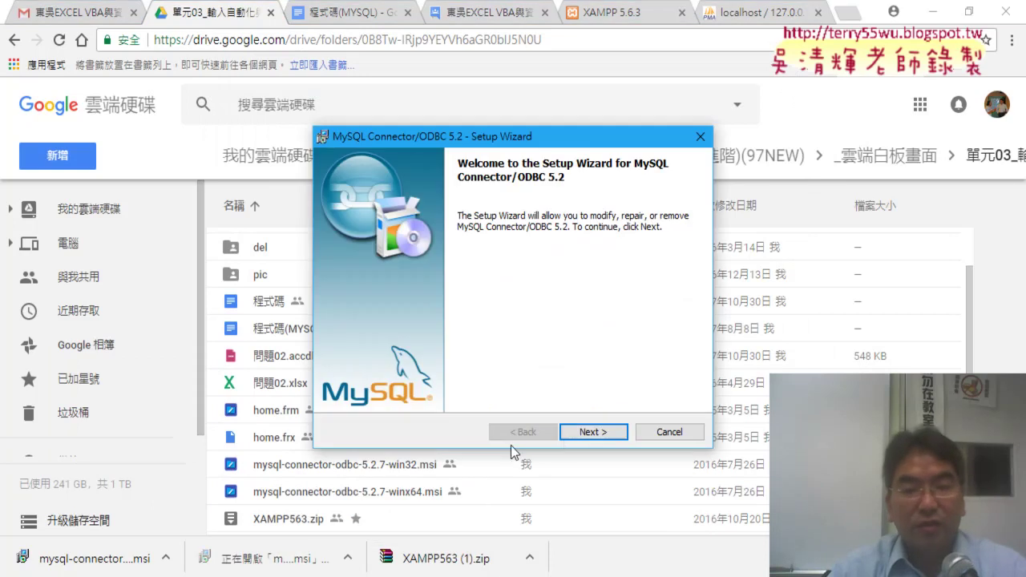
click(601, 433)
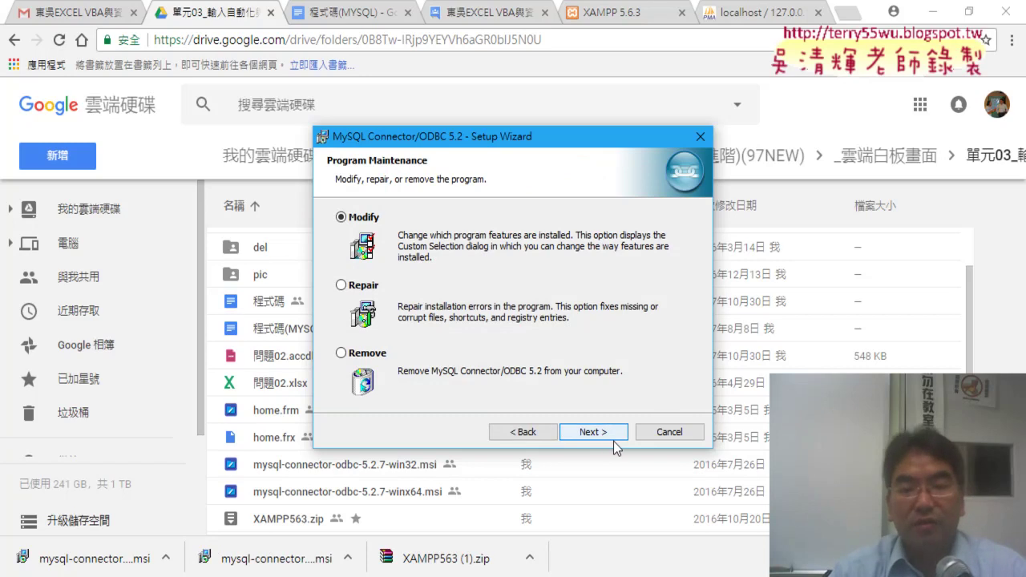
click(670, 432)
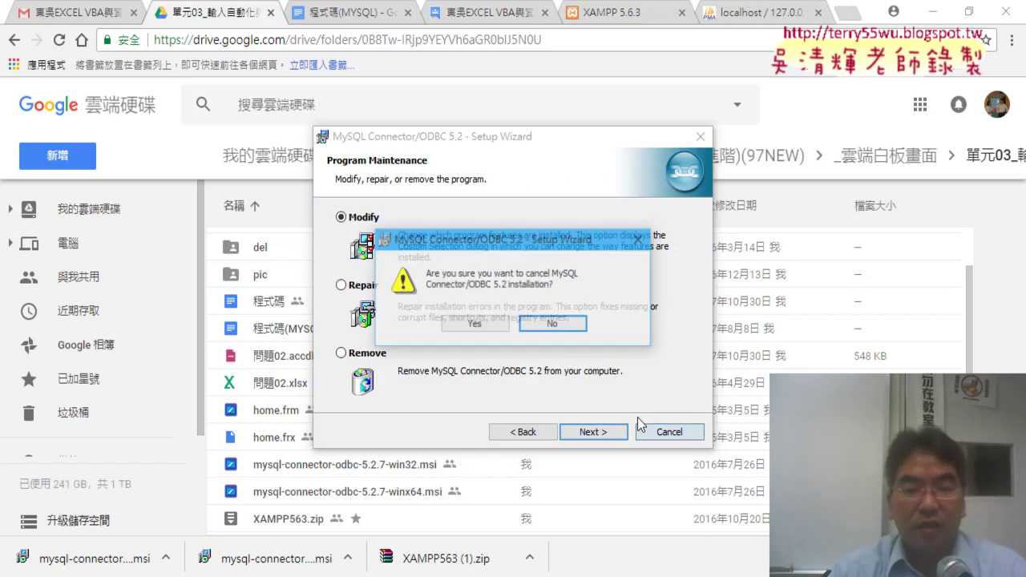
click(481, 324)
click(596, 432)
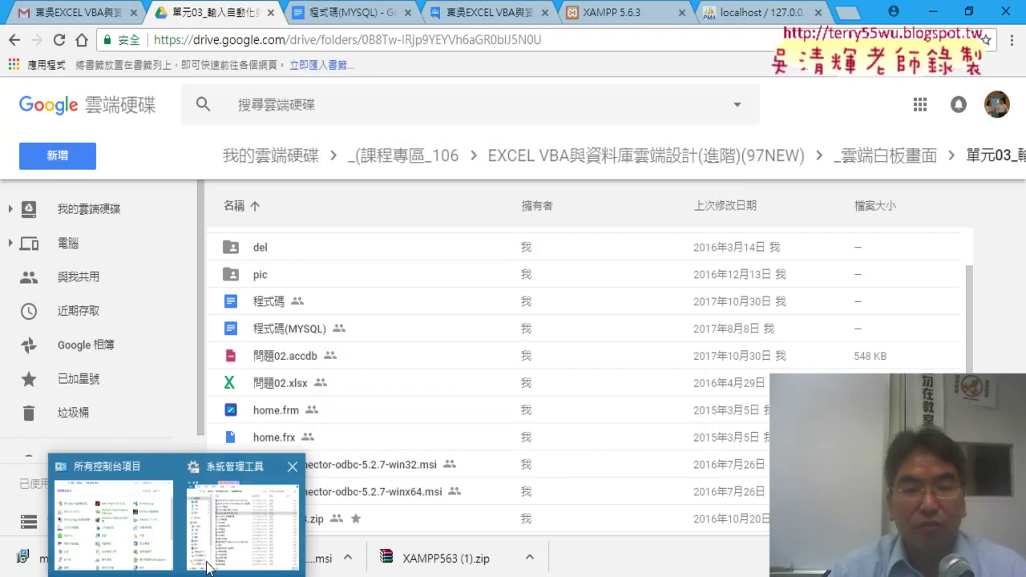
click(207, 568)
- Reopen the ODBC administrator to select MySQL ODBC 5.2 ANSI Driver, then minimize Chrome to reveal Excel
double_click(517, 221)
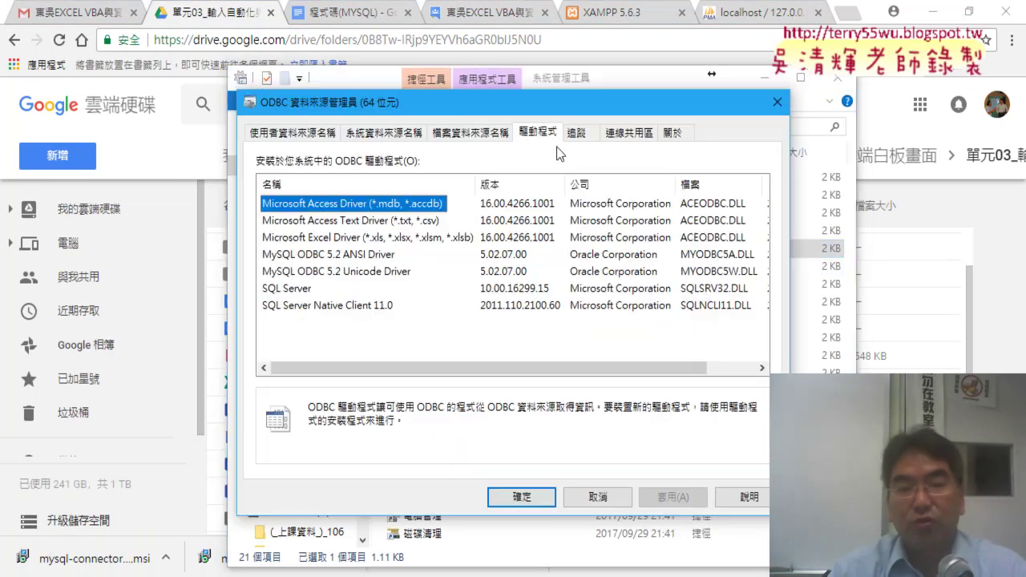
click(372, 256)
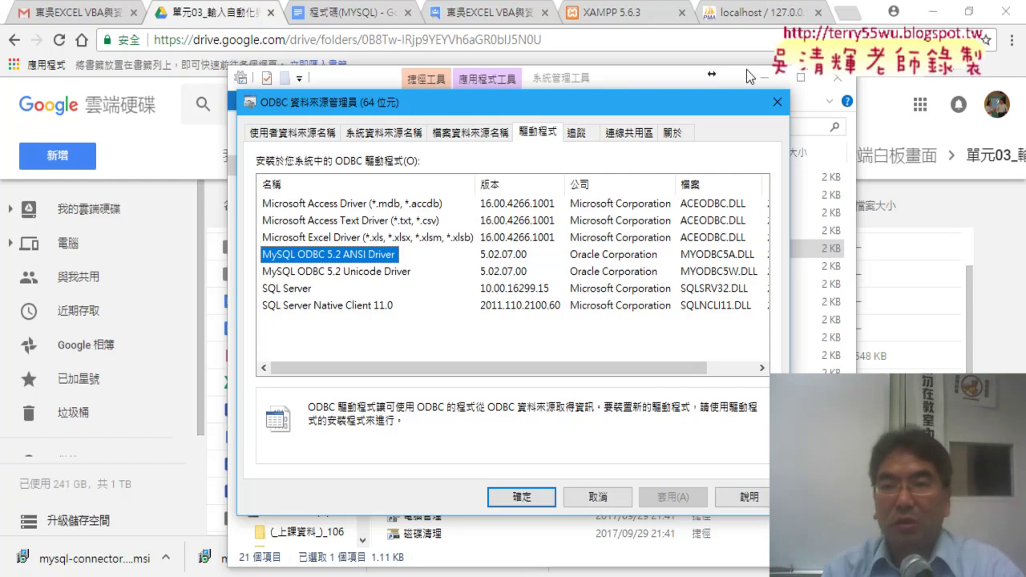
click(932, 14)
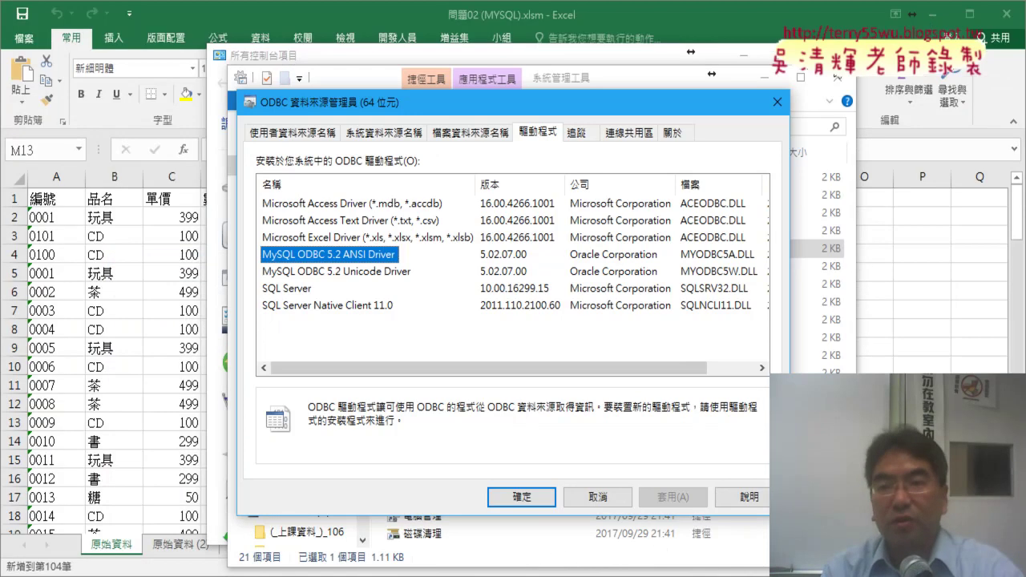
click(793, 112)
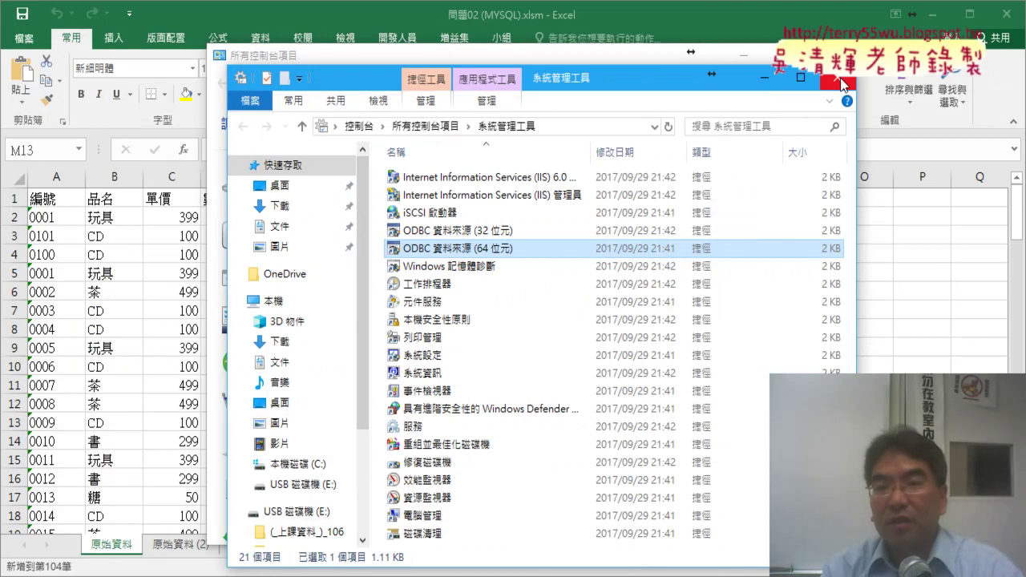
- Close Administrative Tools, return to the 原始資料 sheet, and right-click the 新增單筆 button
click(838, 81)
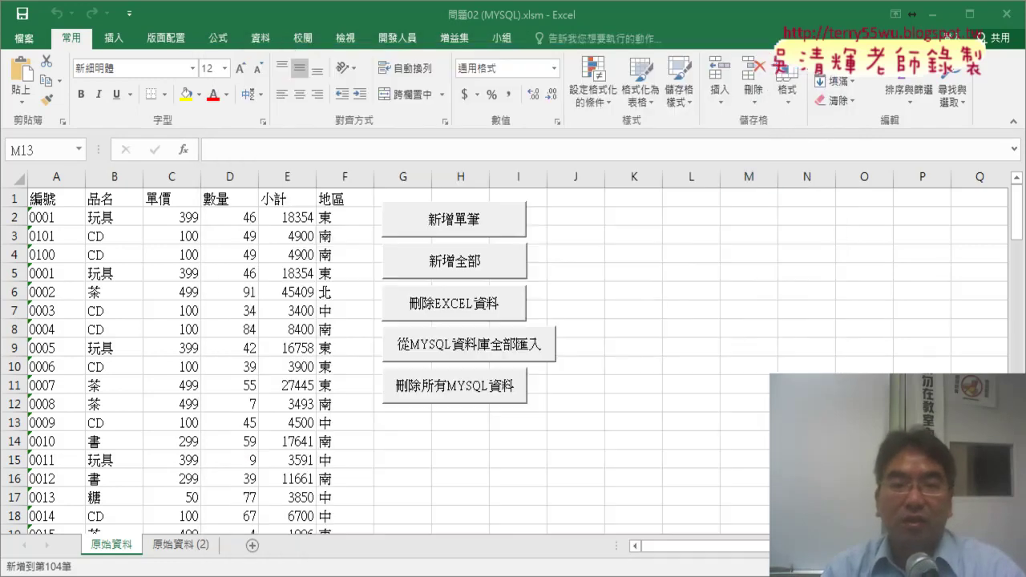
click(641, 323)
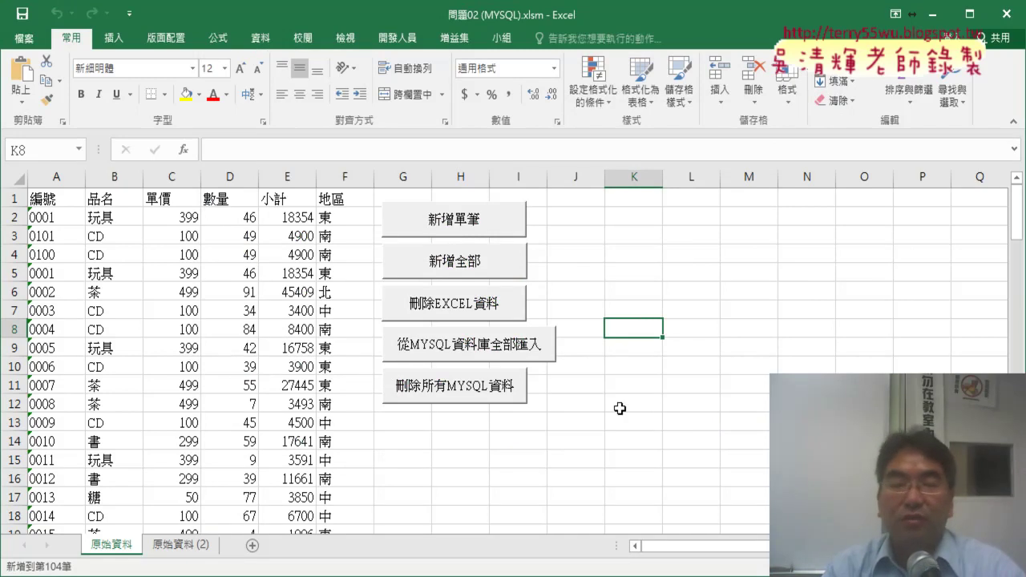
right_click(455, 230)
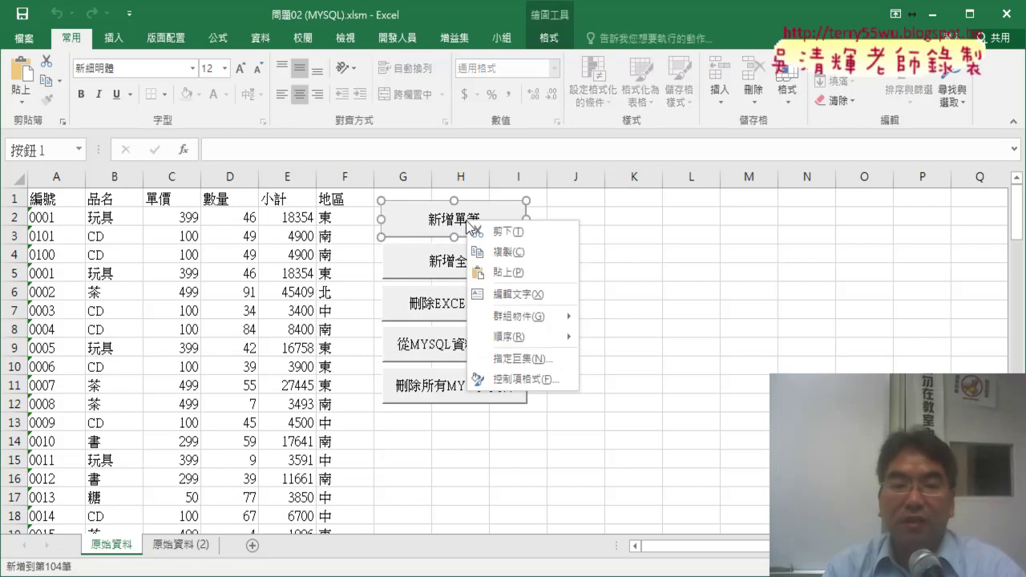
- Edit the 新增單筆 macro, widen the code area, and highlight Range("A2").End(xlDown).Row before returning to Excel
click(520, 358)
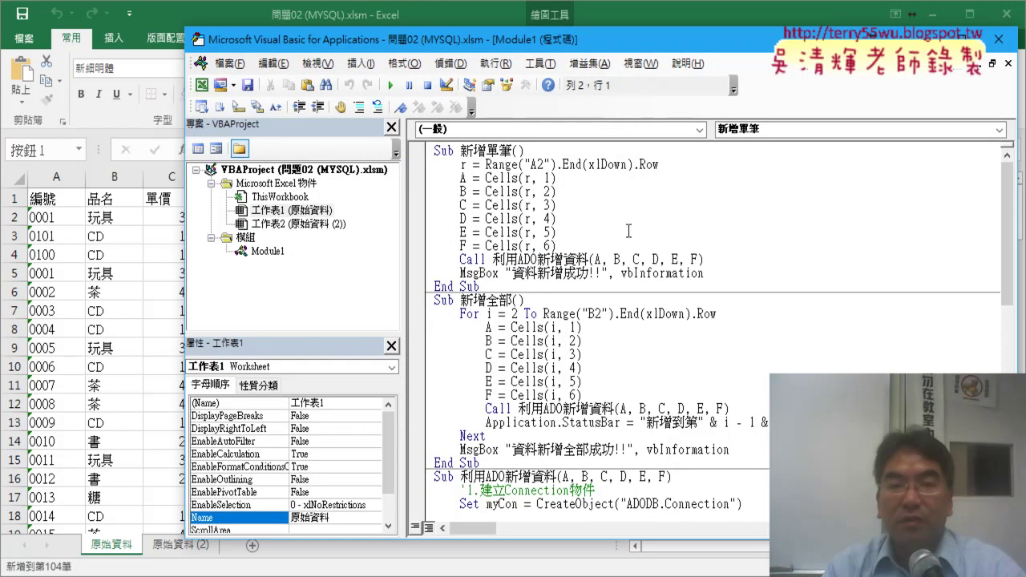
drag(537, 46, 695, 22)
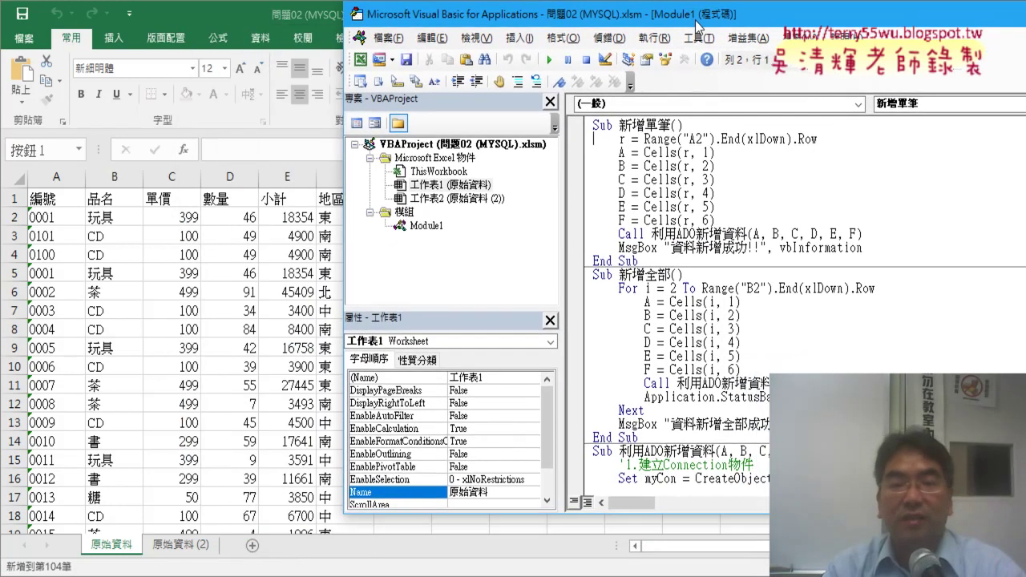
drag(560, 177, 479, 177)
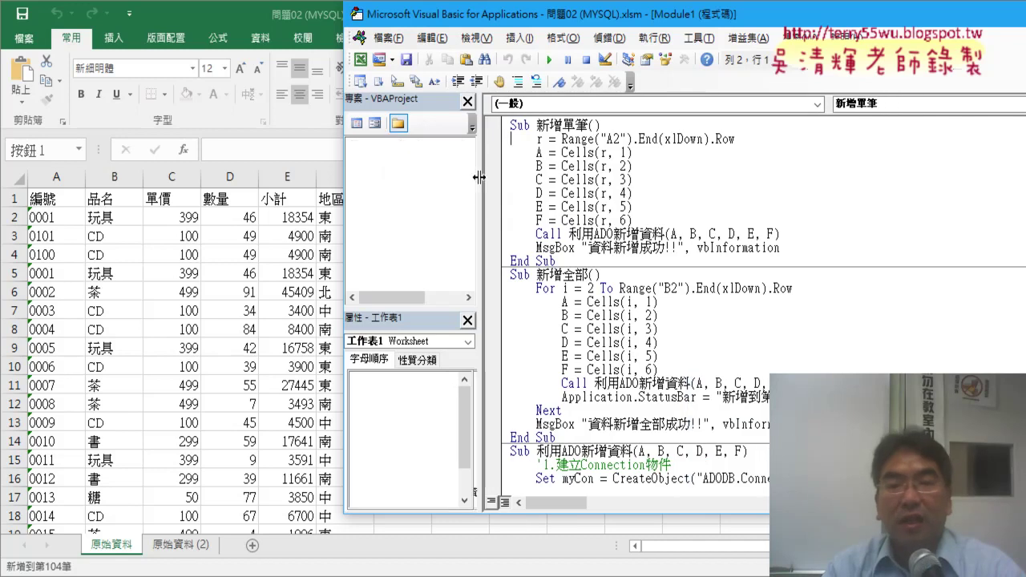
drag(536, 125, 734, 139)
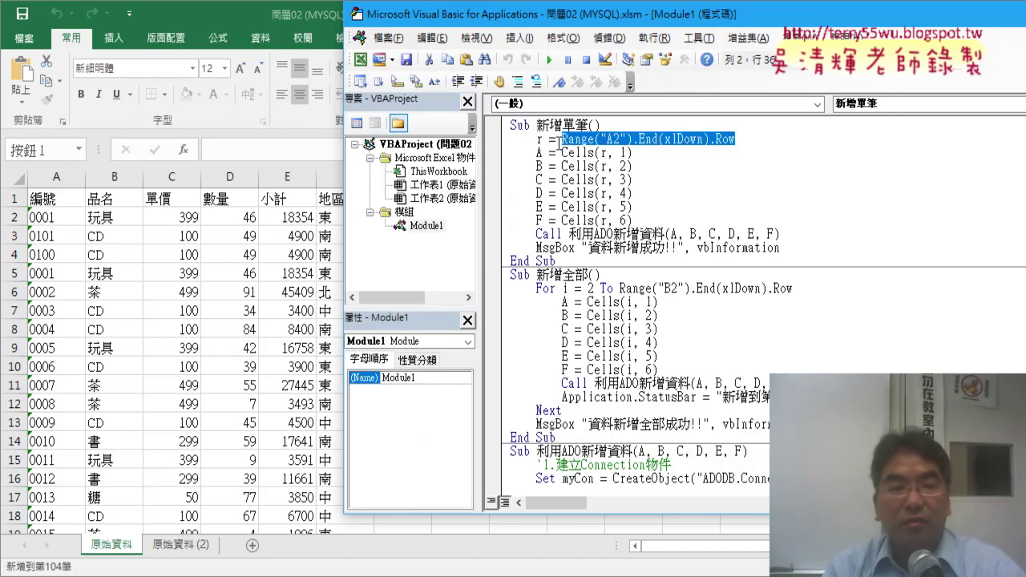
click(48, 317)
- Jump to the last record, select A107:F107, then bring the VBA editor back in front
key(ctrl+Down)
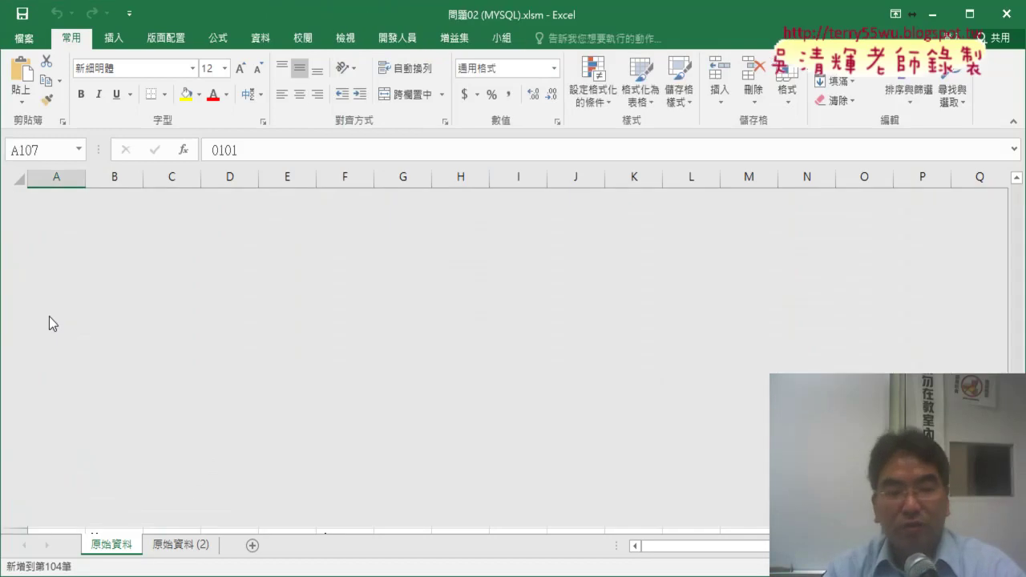
drag(48, 516, 346, 515)
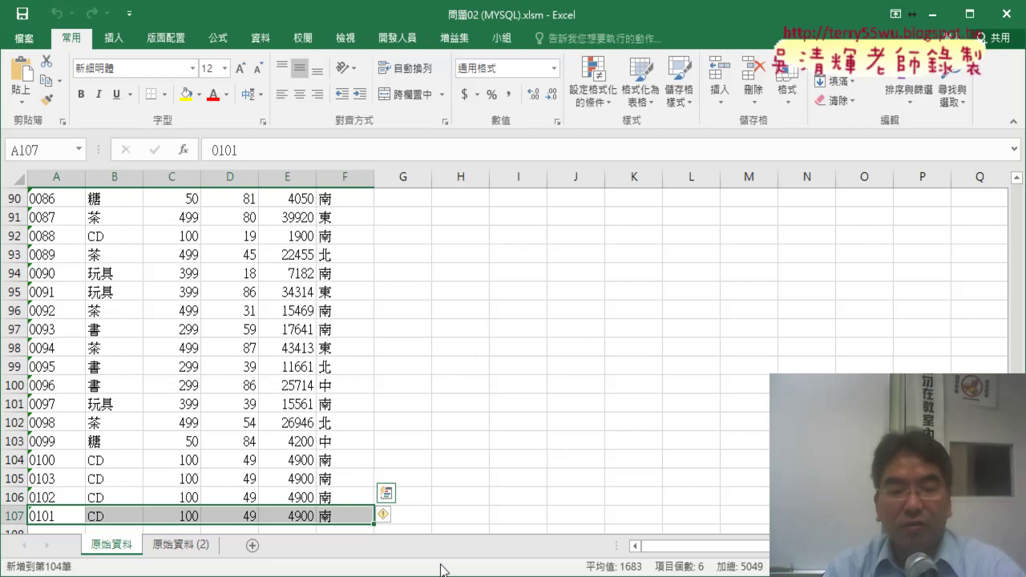
mouse_move(440, 569)
click(578, 525)
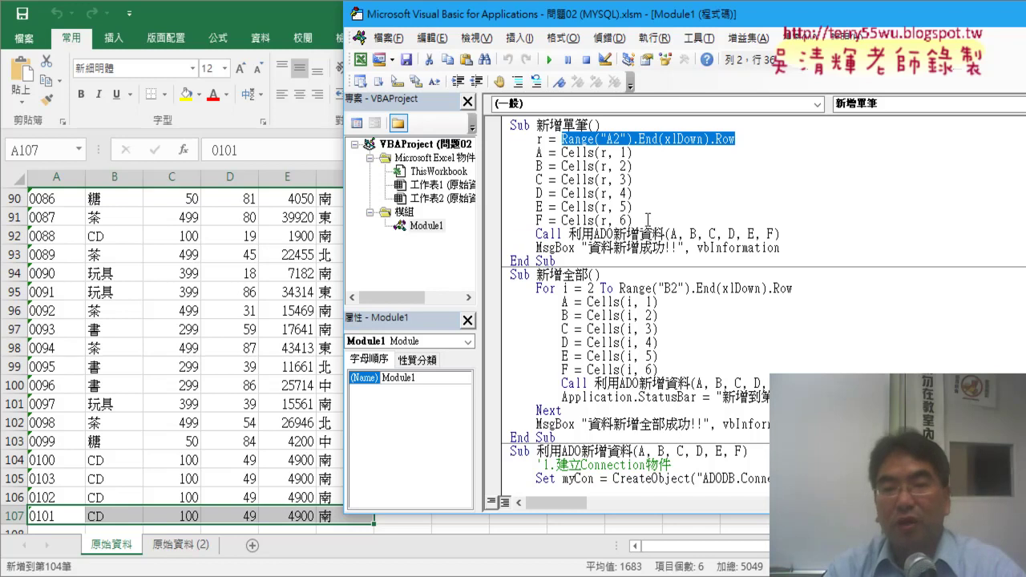
drag(641, 220, 504, 153)
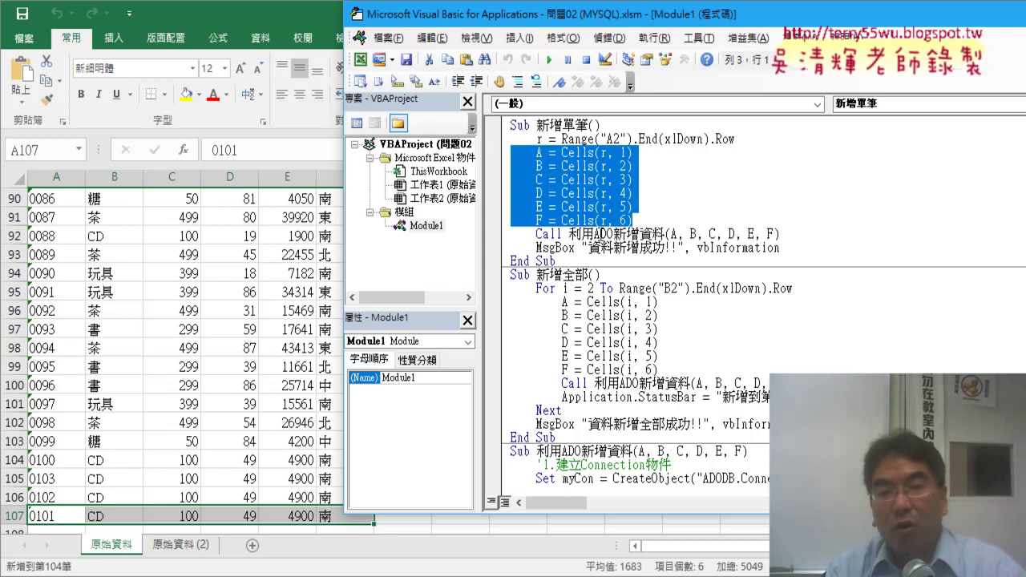
double_click(548, 234)
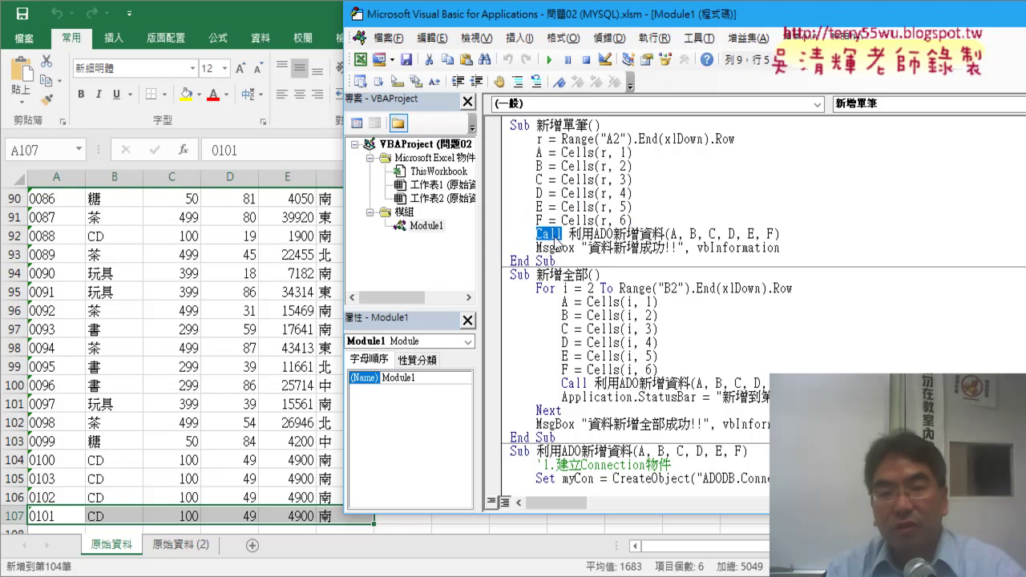
drag(568, 234, 664, 234)
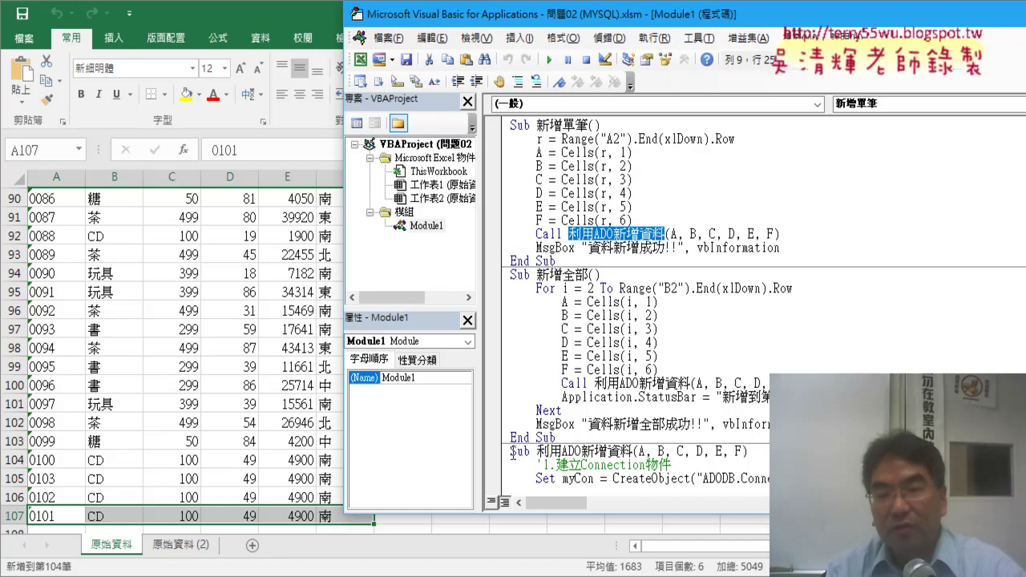
click(673, 234)
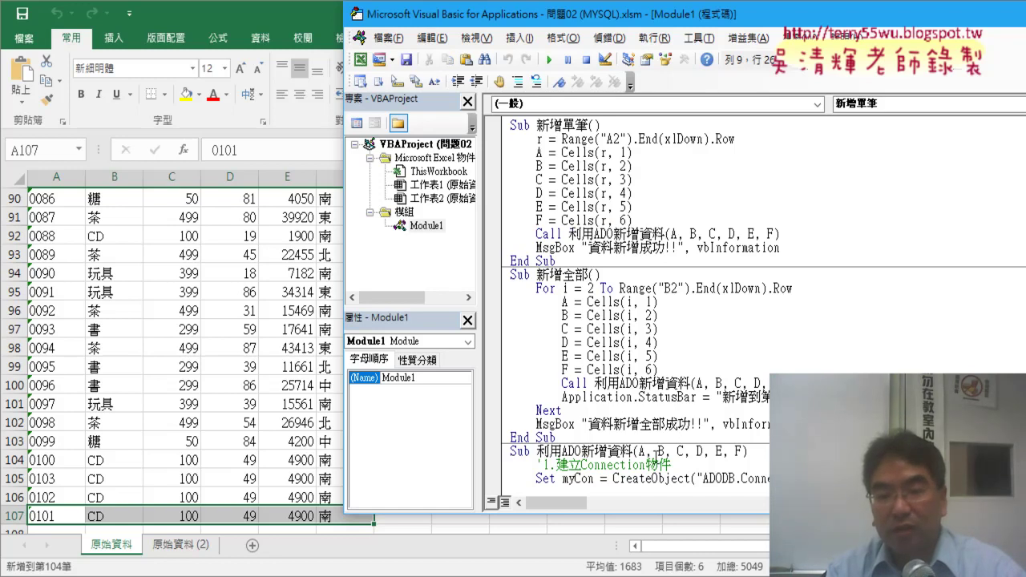
click(659, 451)
- Scroll to 利用ADO新增資料, widen the code pane, and highlight CreateObject, Connection, myCon and Open
scroll(658, 451, down, 1)
scroll(659, 451, down, 3)
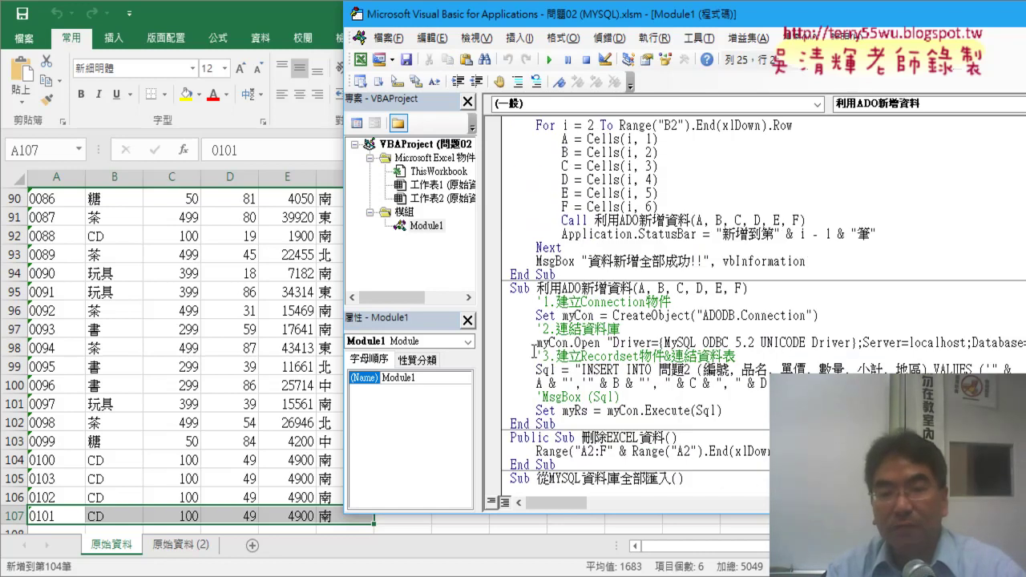
drag(486, 328, 410, 325)
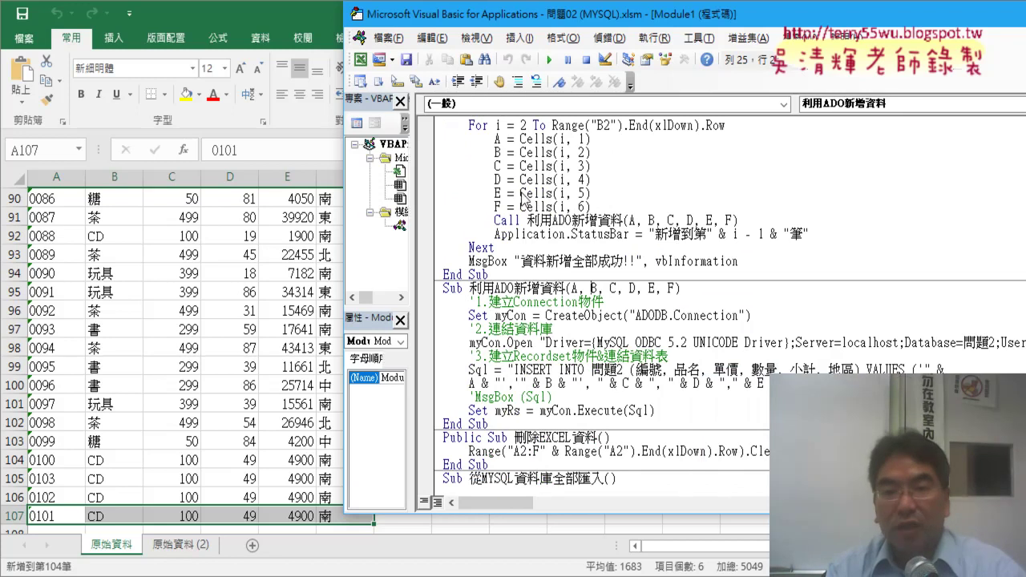
drag(576, 20, 398, 28)
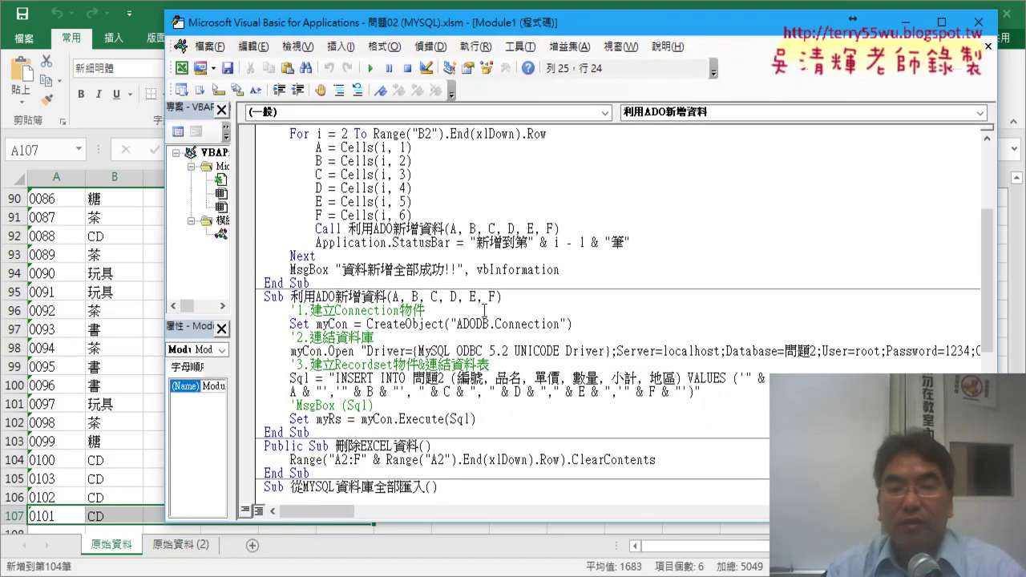
drag(368, 324, 561, 324)
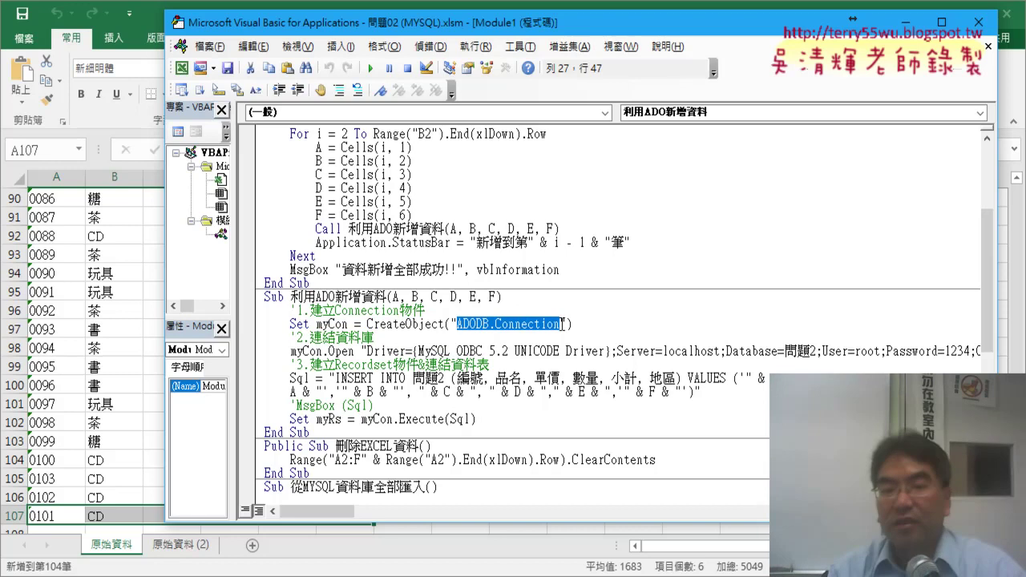
click(563, 323)
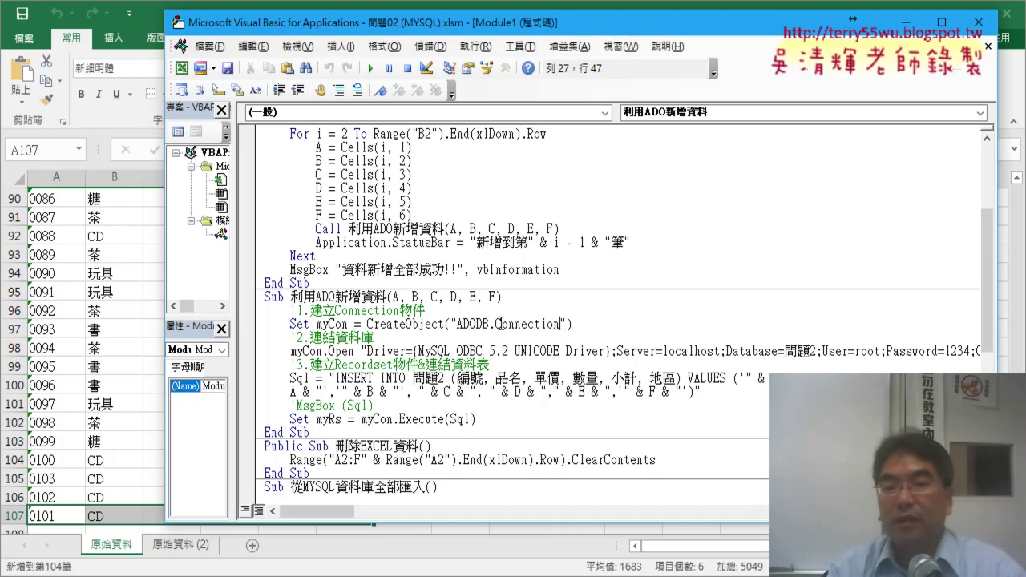
mouse_move(495, 323)
mouse_down()
mouse_move(566, 318)
mouse_move(558, 323)
mouse_up()
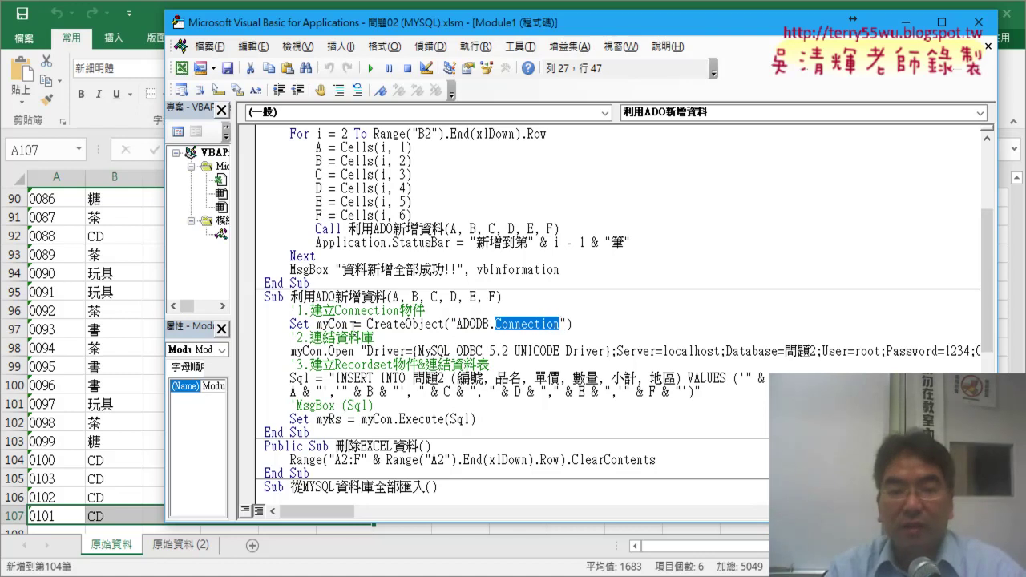
drag(350, 323, 316, 323)
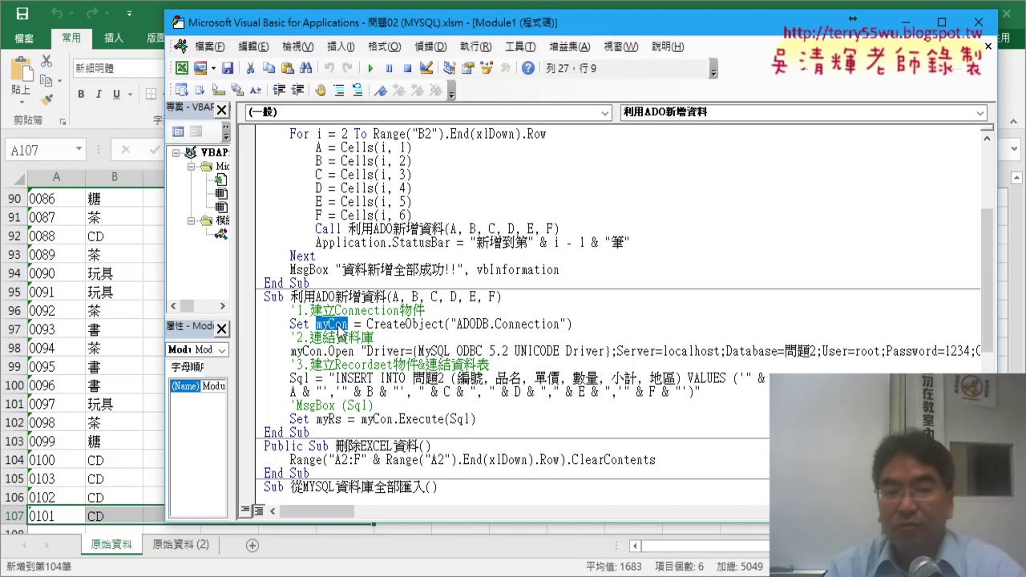
drag(328, 351, 354, 350)
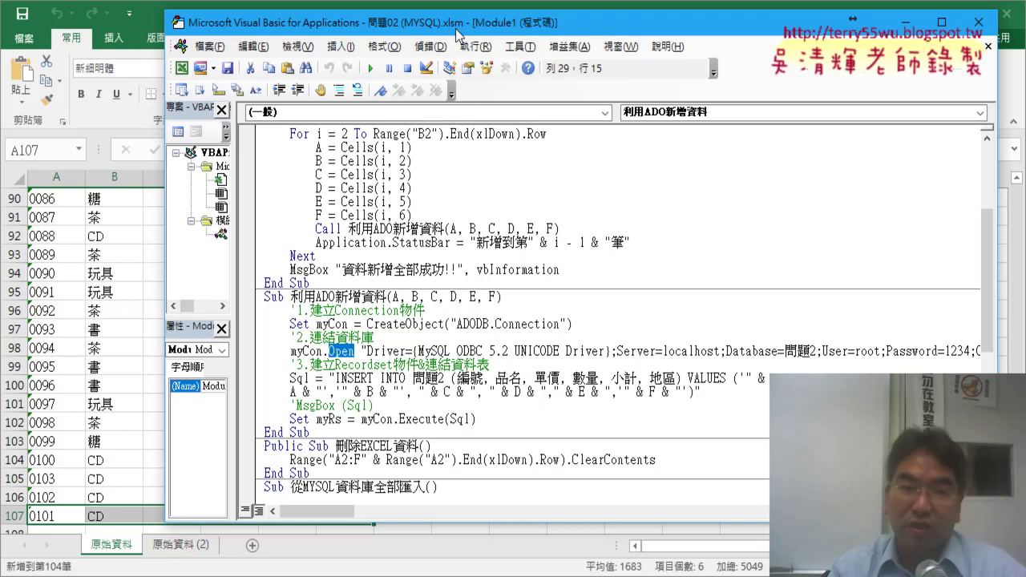
- Widen the editor to fit the connection string and highlight its MySQL ODBC 5.2 UNICODE Driver part
drag(455, 28, 307, 32)
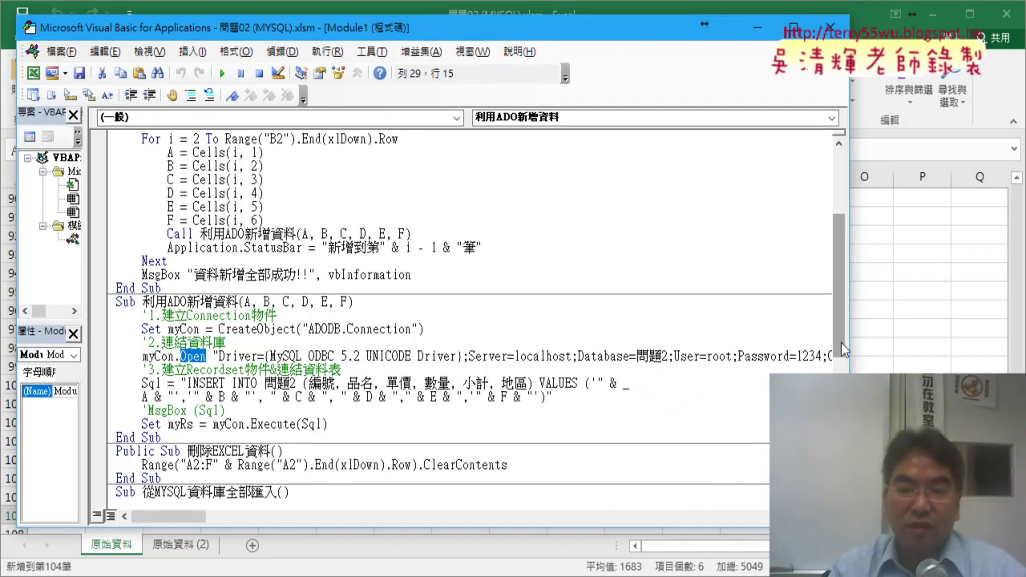
drag(842, 349, 976, 351)
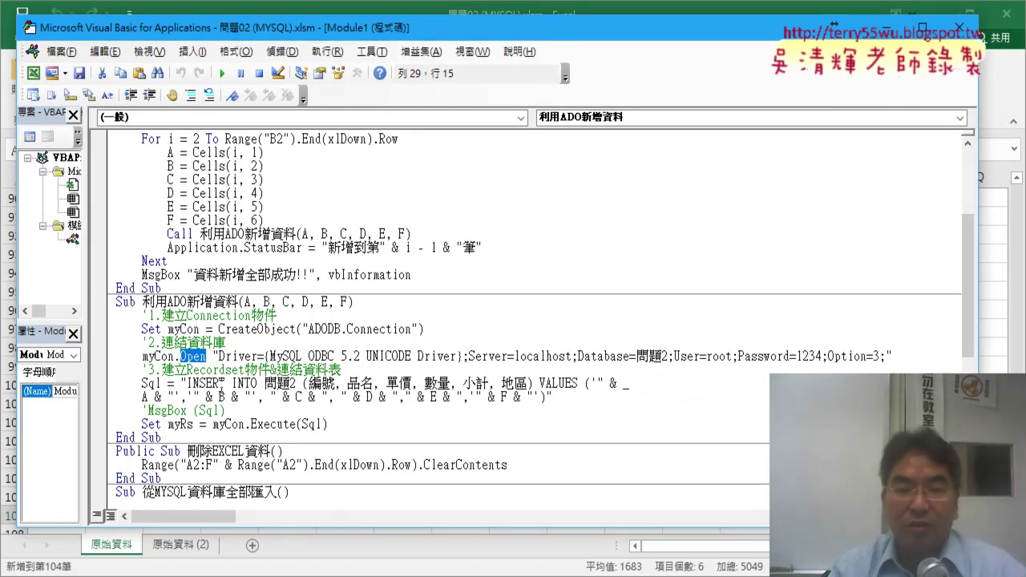
drag(218, 356, 463, 356)
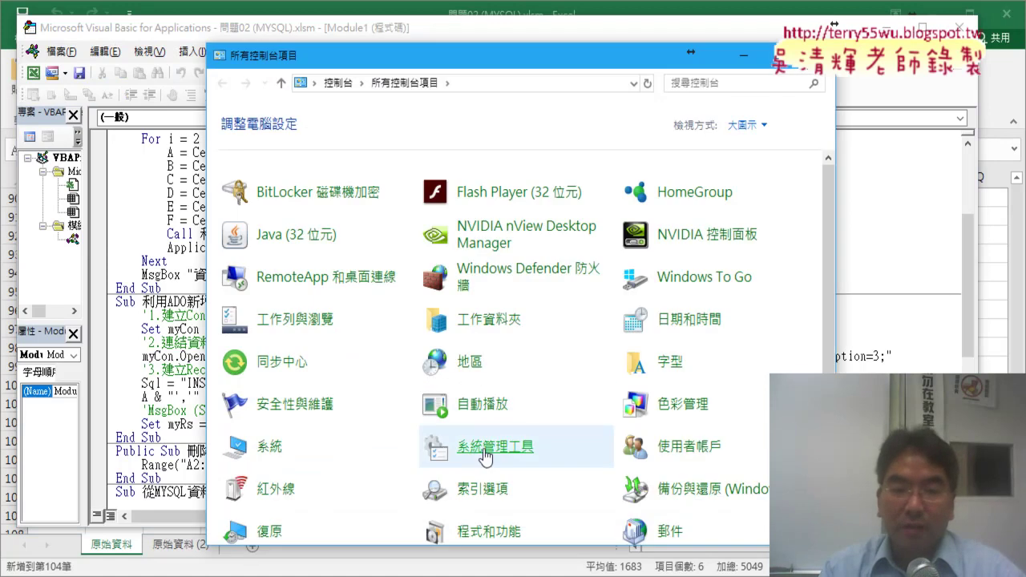
- Open the 64-bit ODBC administrator's driver list and review the MySQL ODBC 5.2 ANSI, Access and Excel drivers
click(484, 455)
double_click(517, 248)
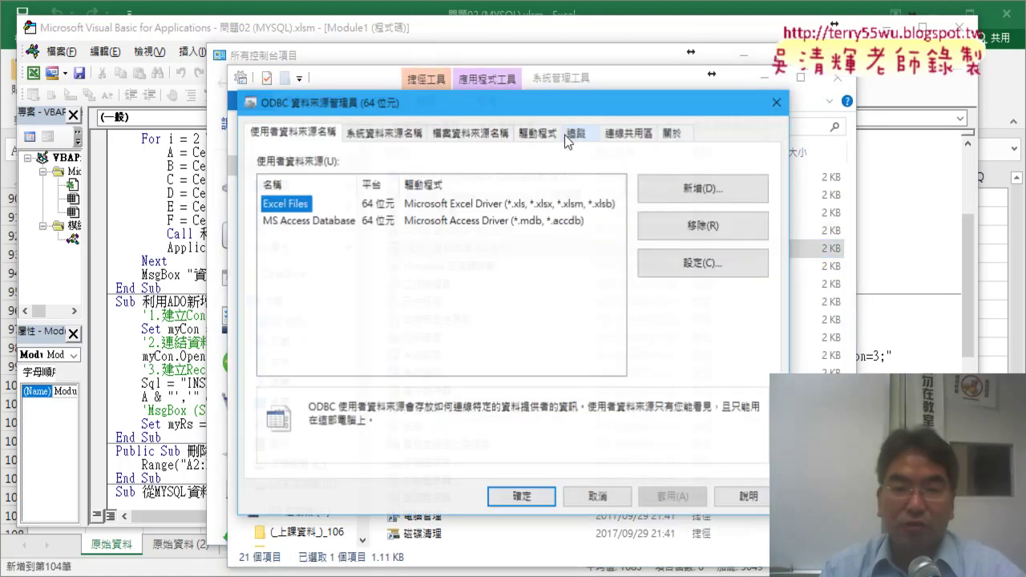
click(540, 137)
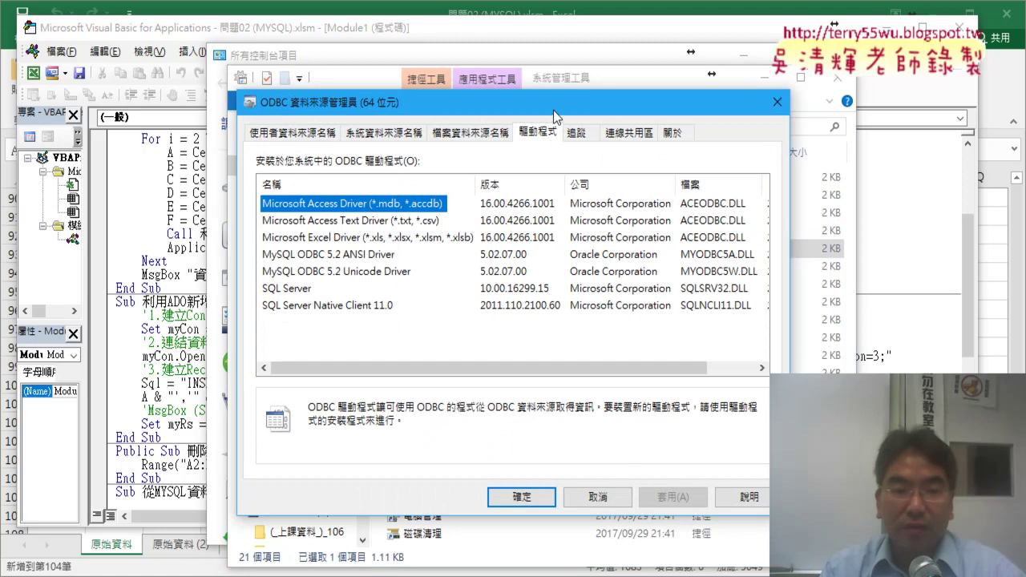
drag(562, 105, 619, 84)
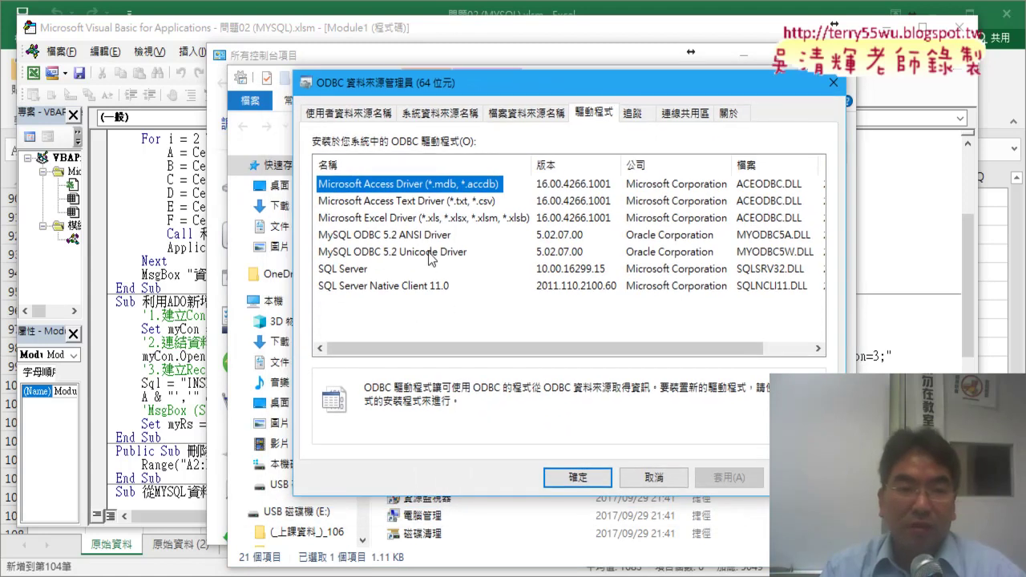
click(380, 238)
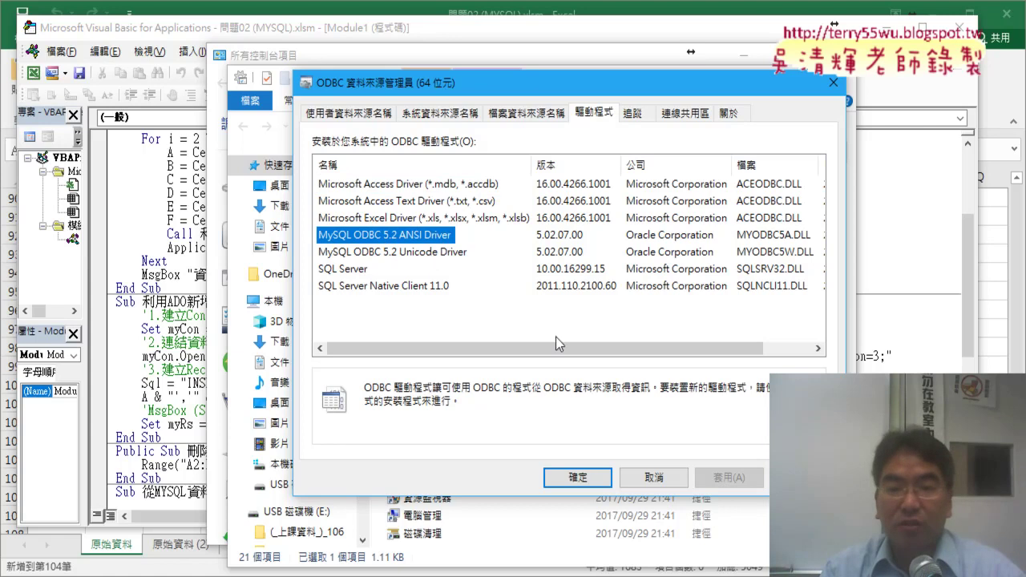
mouse_move(559, 343)
mouse_down()
mouse_move(632, 344)
mouse_move(561, 343)
mouse_up()
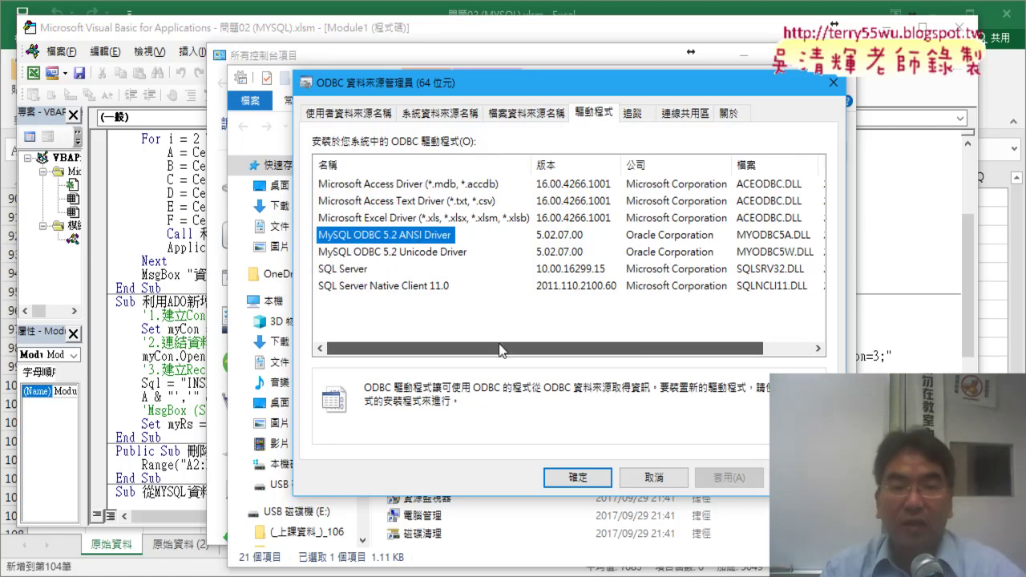
click(418, 206)
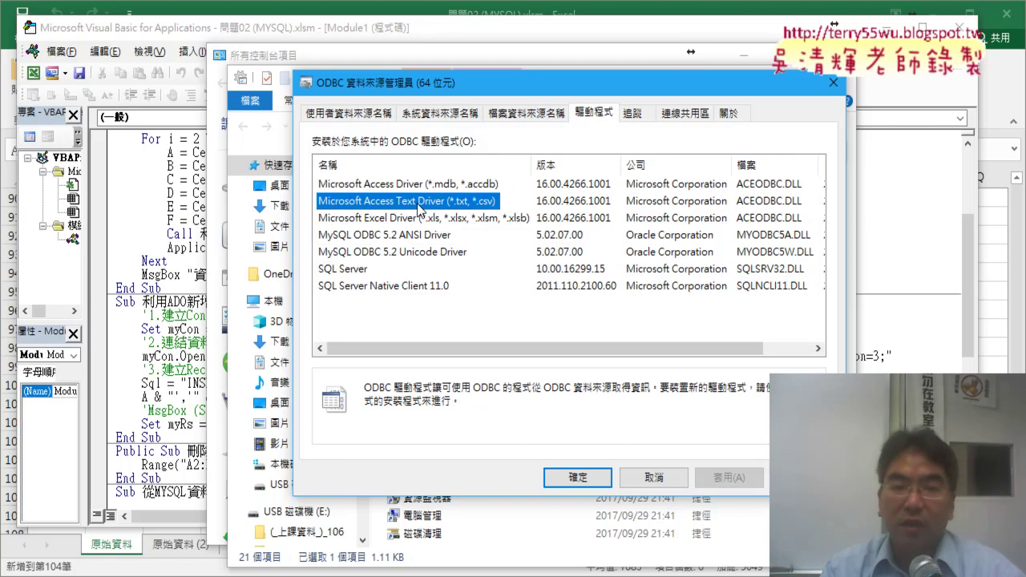
click(378, 188)
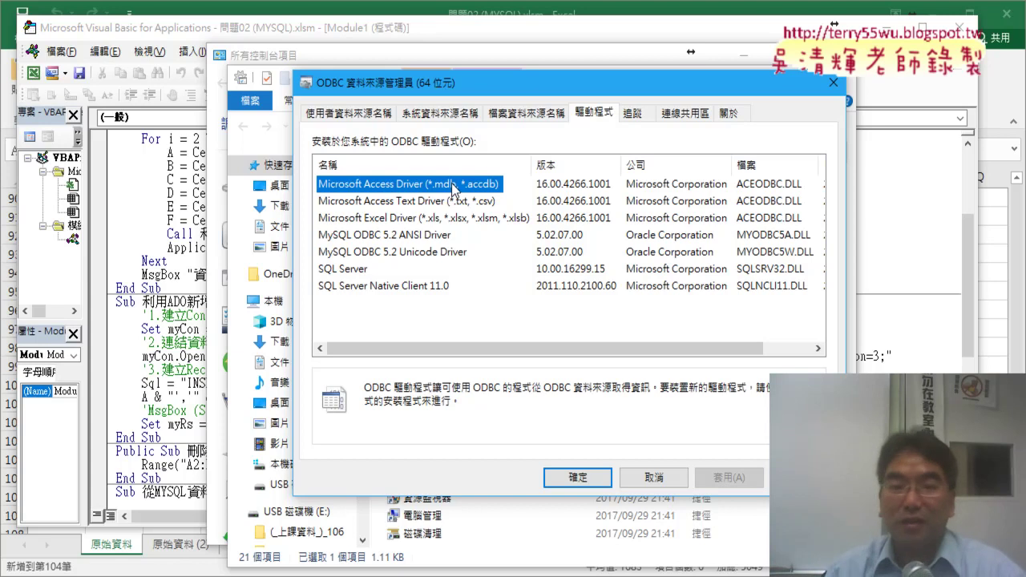
click(464, 221)
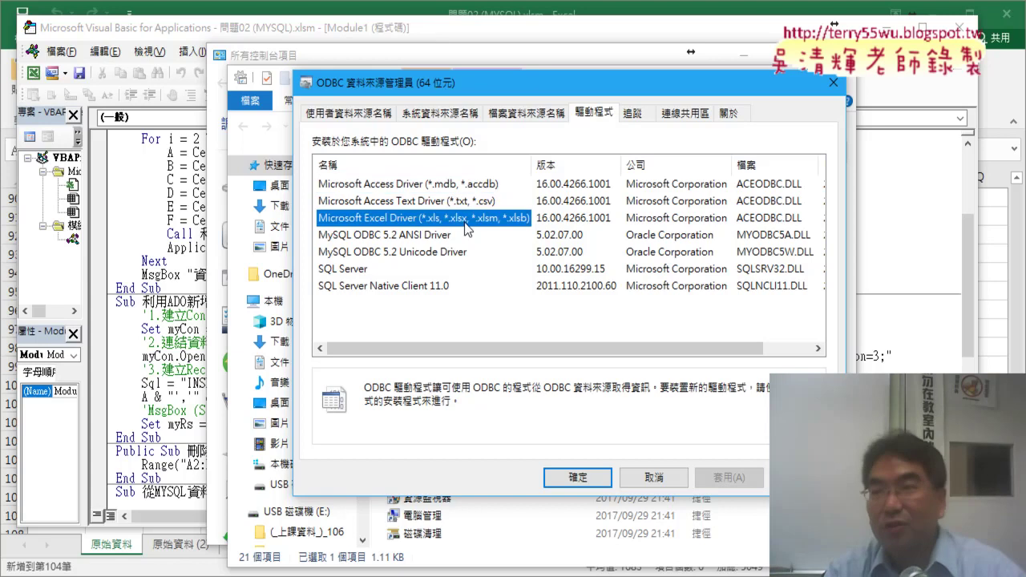
click(452, 236)
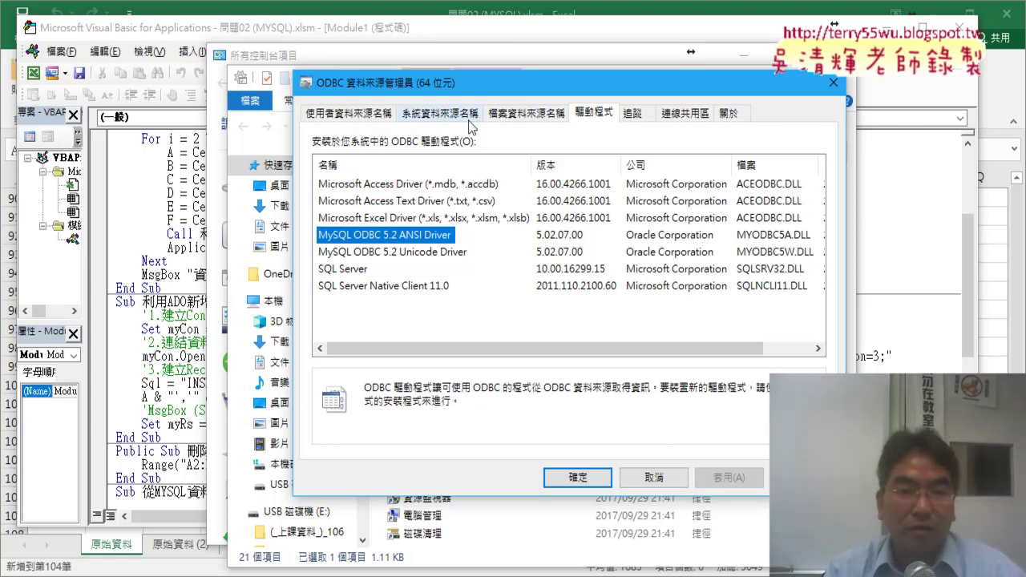
- Check the System, File and User data source lists, close the administrator, and open a new Chrome tab
click(458, 113)
click(524, 125)
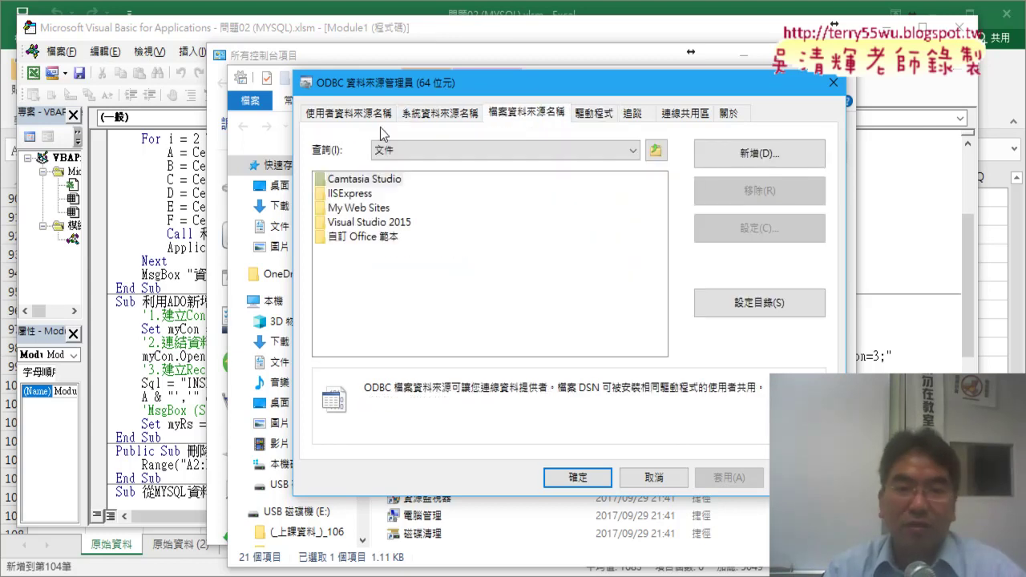
click(341, 113)
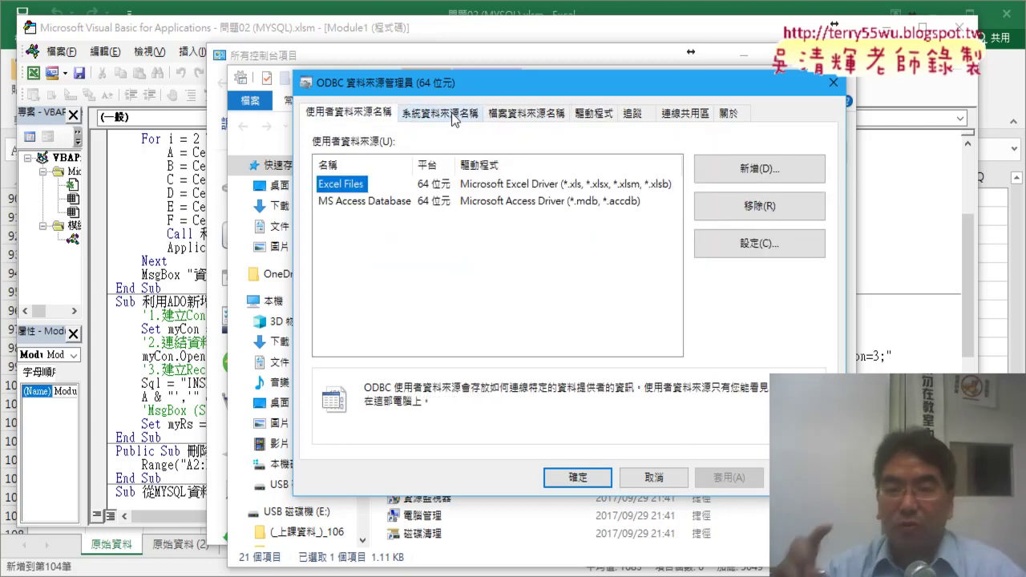
click(561, 117)
click(603, 119)
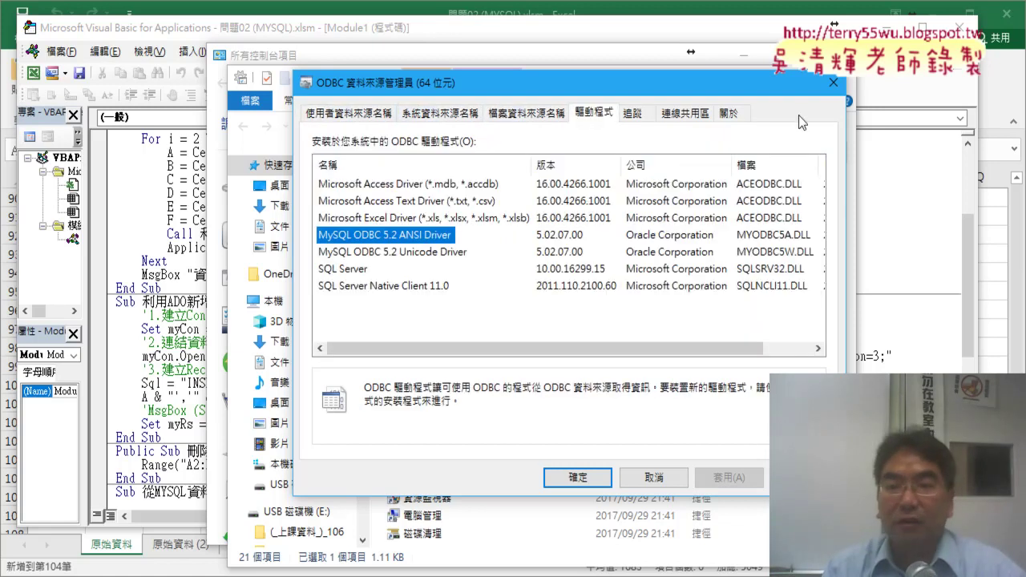
click(835, 84)
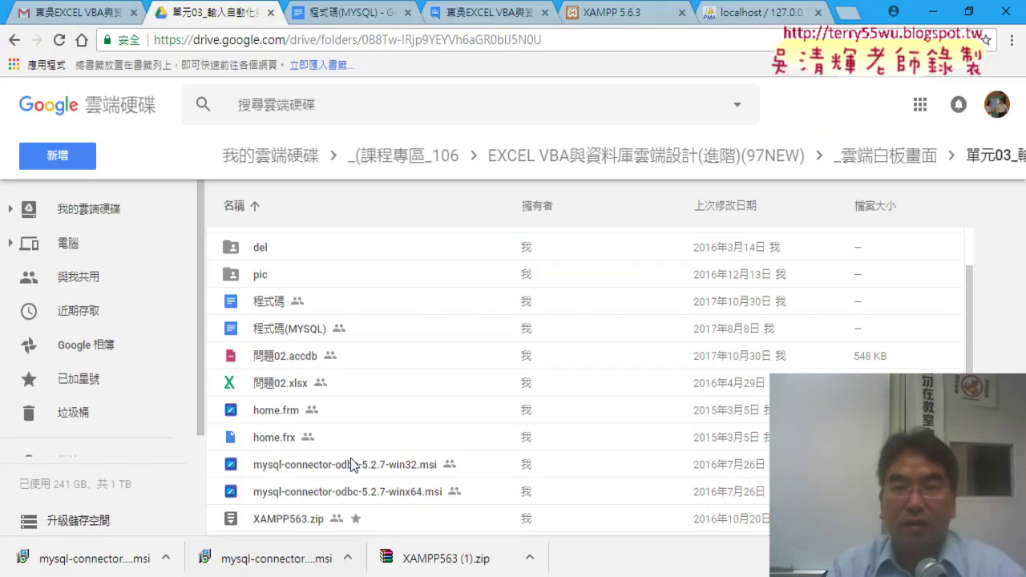
click(847, 12)
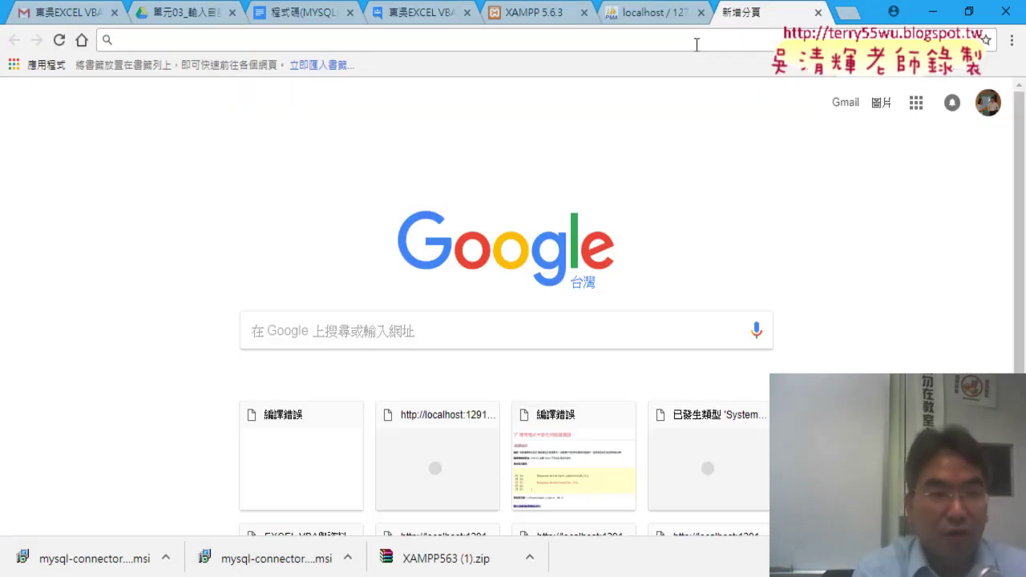
text(ㄊ)
key(BackSpace)
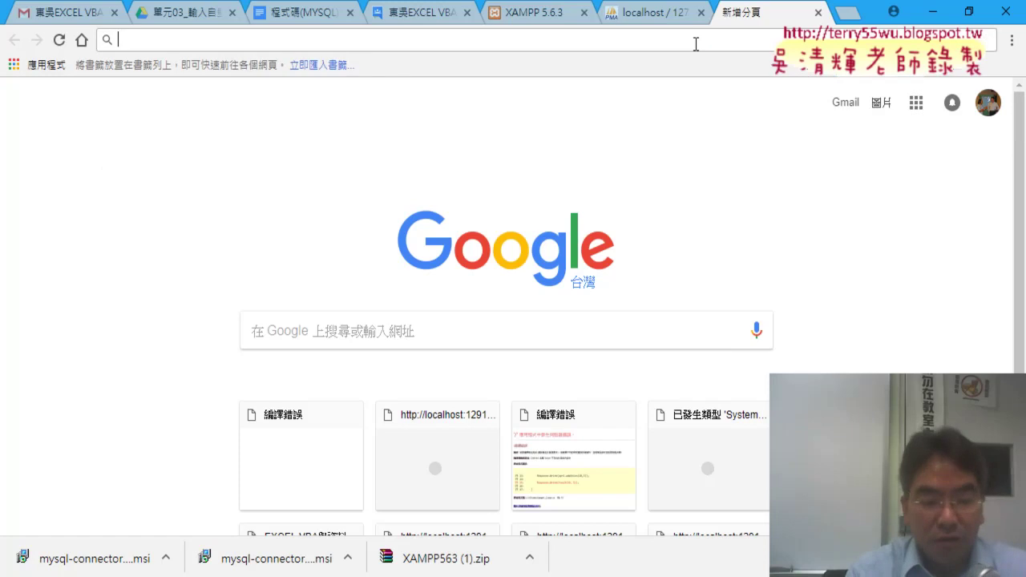
text(www)
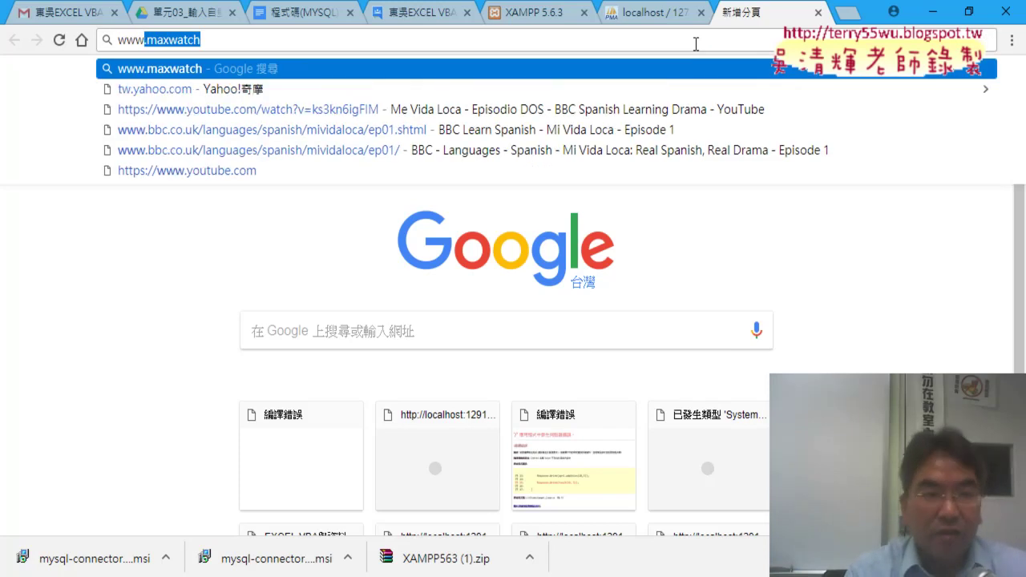
text(.)
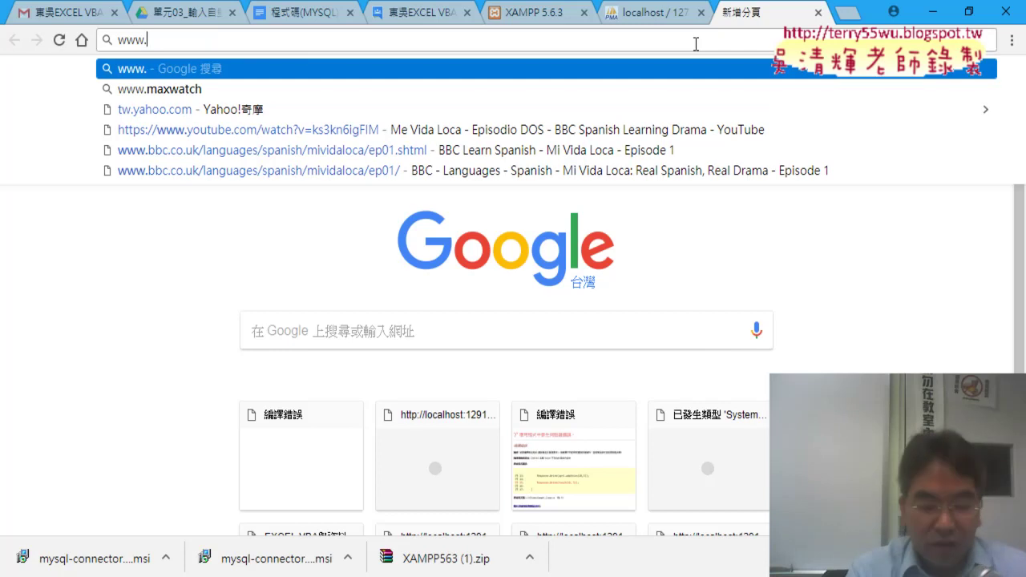
text(co)
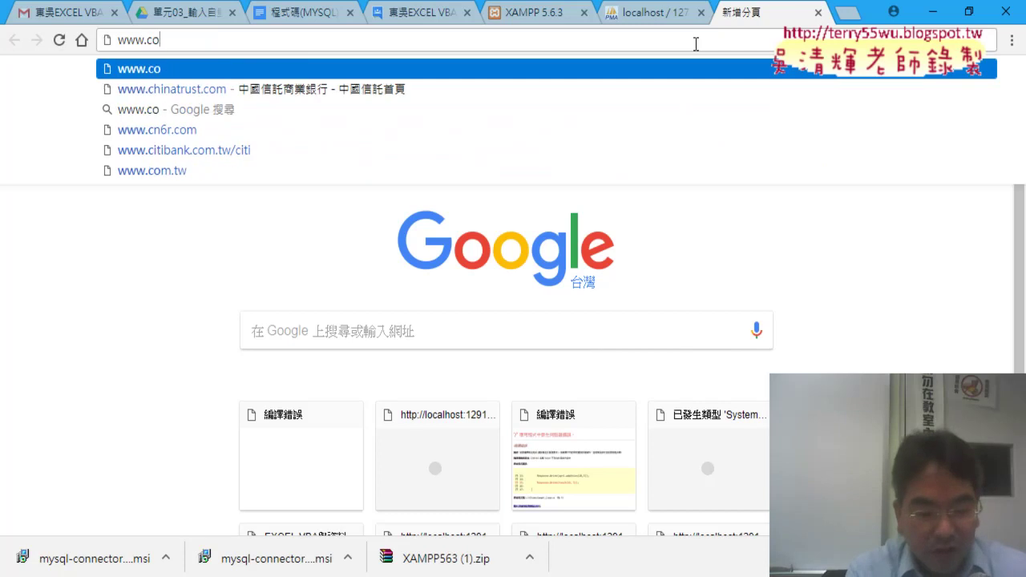
text(nnect)
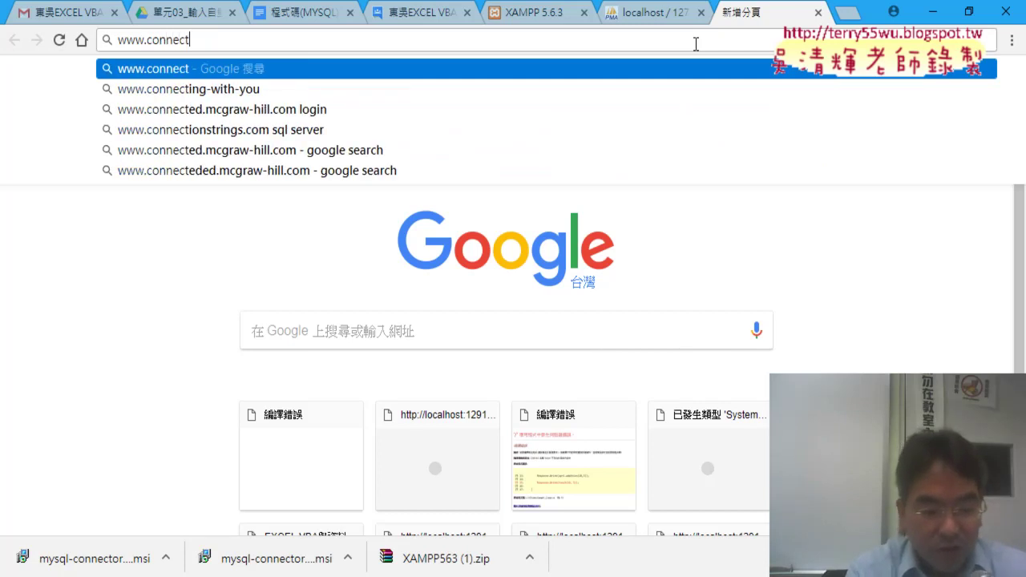
text(ion)
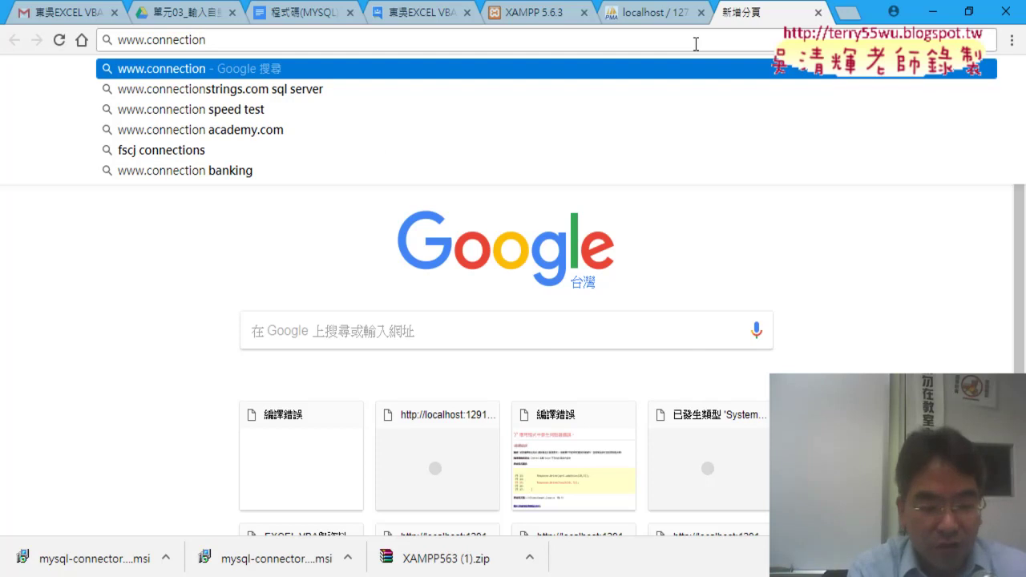
text(st)
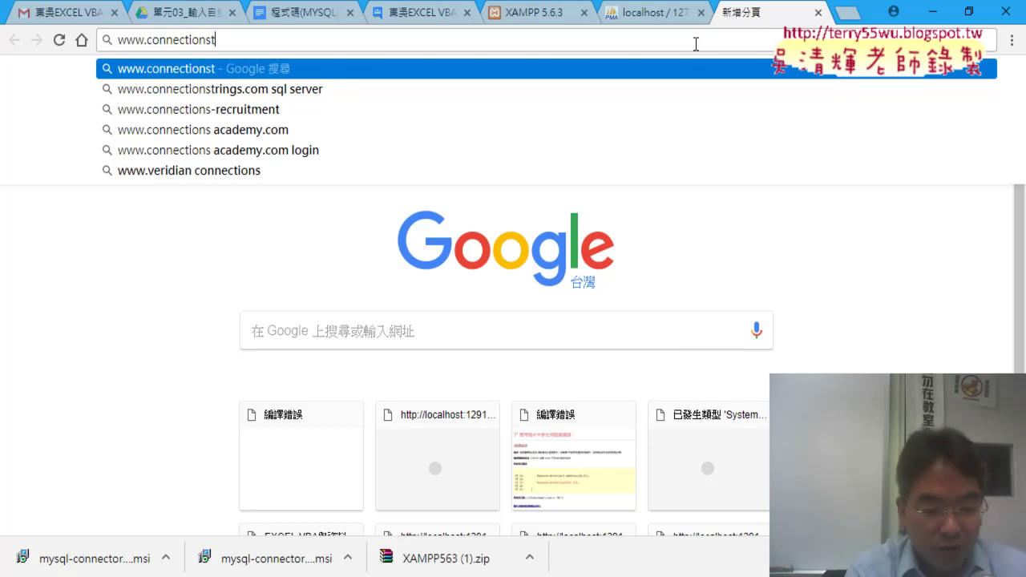
text(ring)
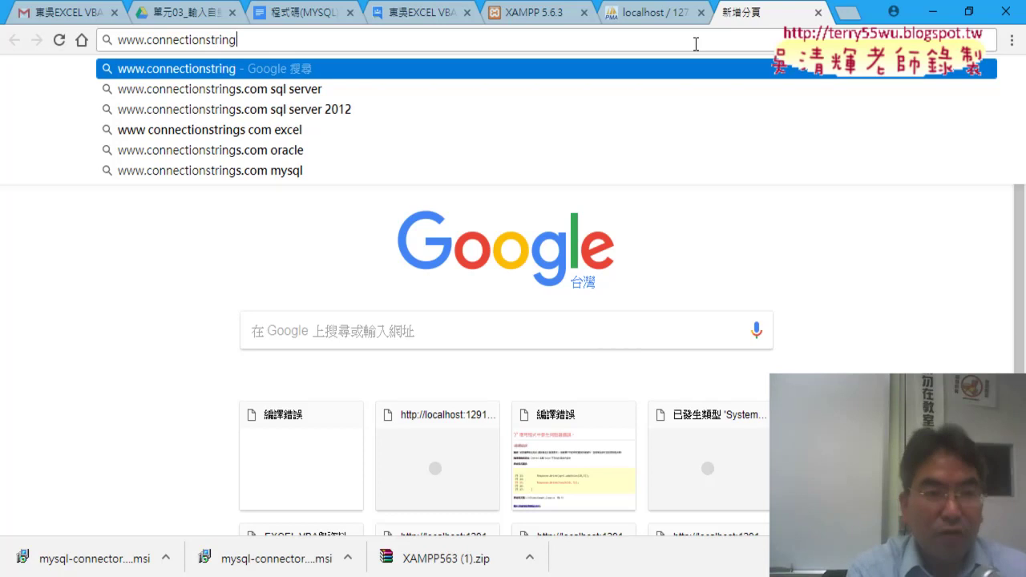
text(s)
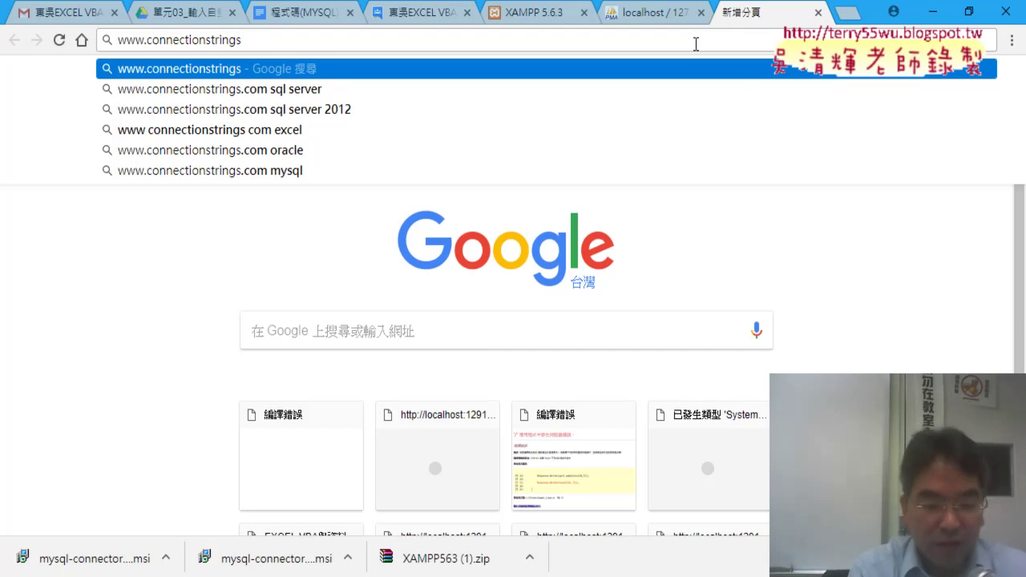
text(.com)
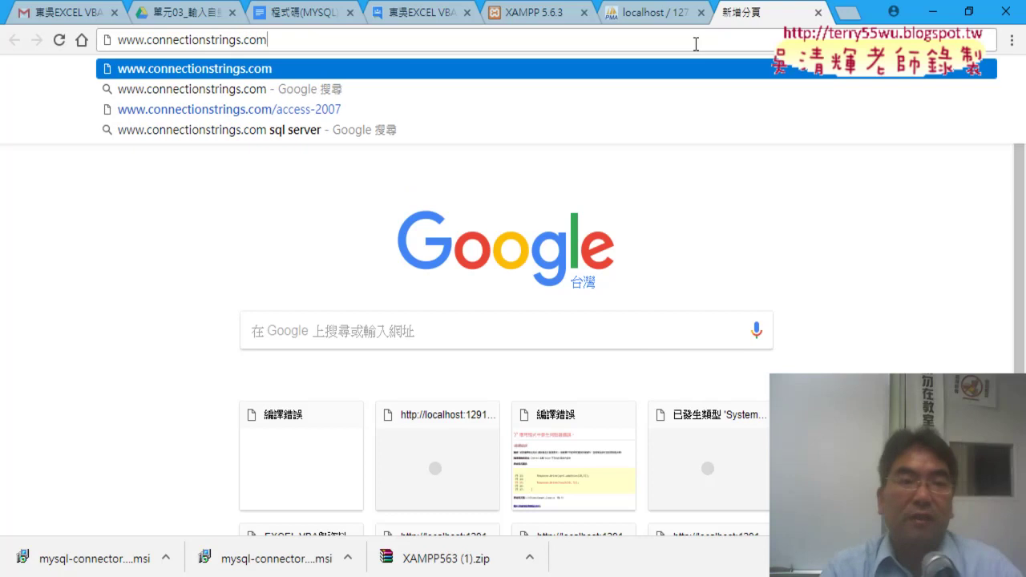
key(Return)
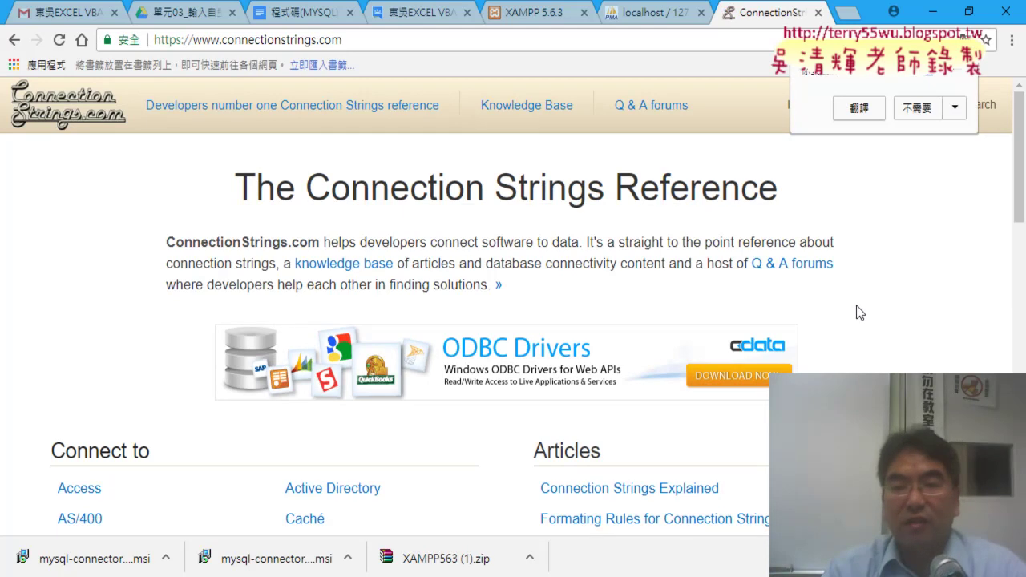
- Dismiss the translate offer, view the Access ACE OLEDB standard connection string, then go back home
click(898, 293)
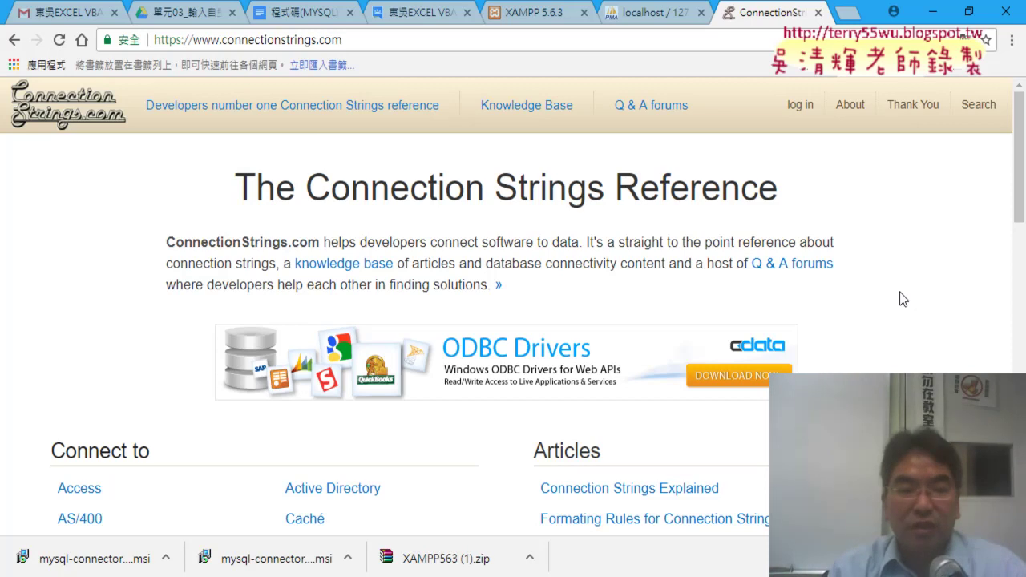
scroll(899, 293, down, 2)
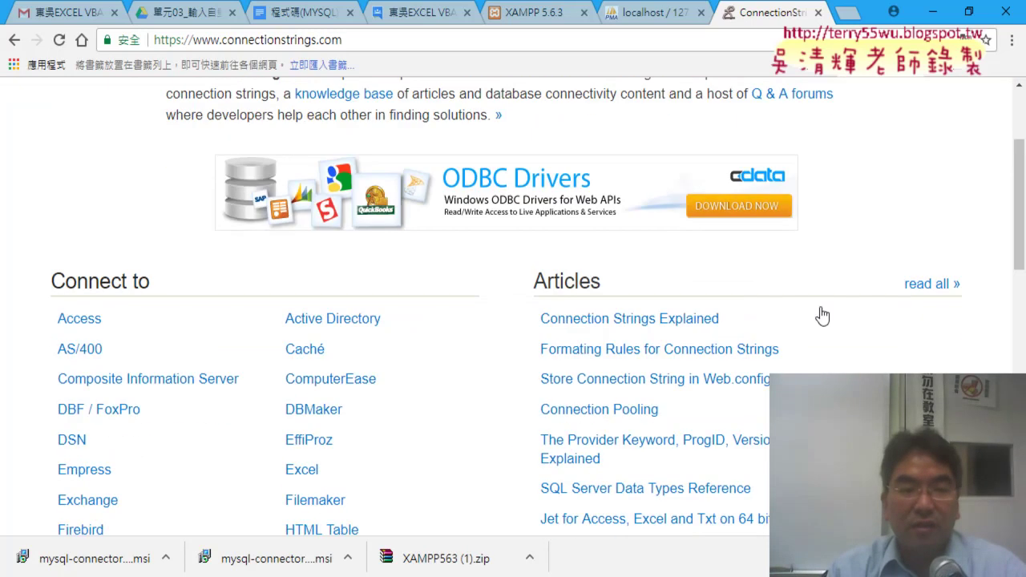
click(97, 316)
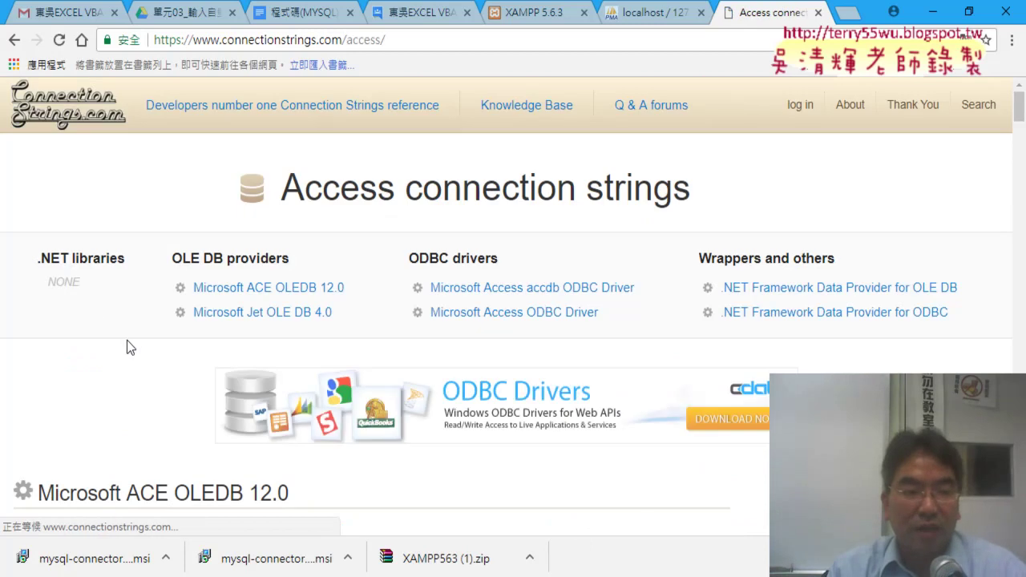
scroll(127, 340, down, 3)
mouse_move(41, 331)
mouse_down()
mouse_move(242, 352)
mouse_move(33, 335)
mouse_move(530, 341)
mouse_move(582, 326)
mouse_up()
click(245, 356)
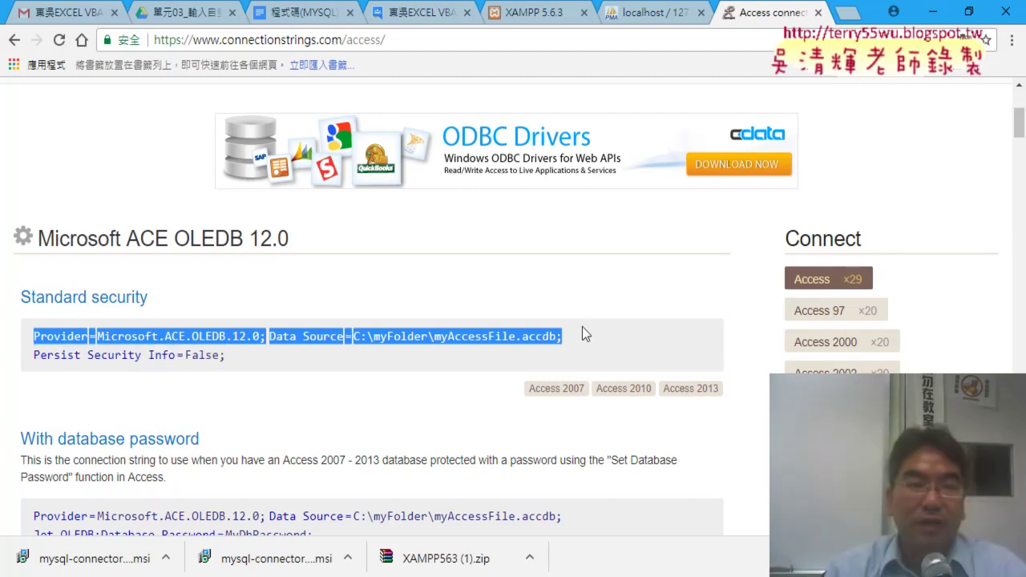
click(15, 39)
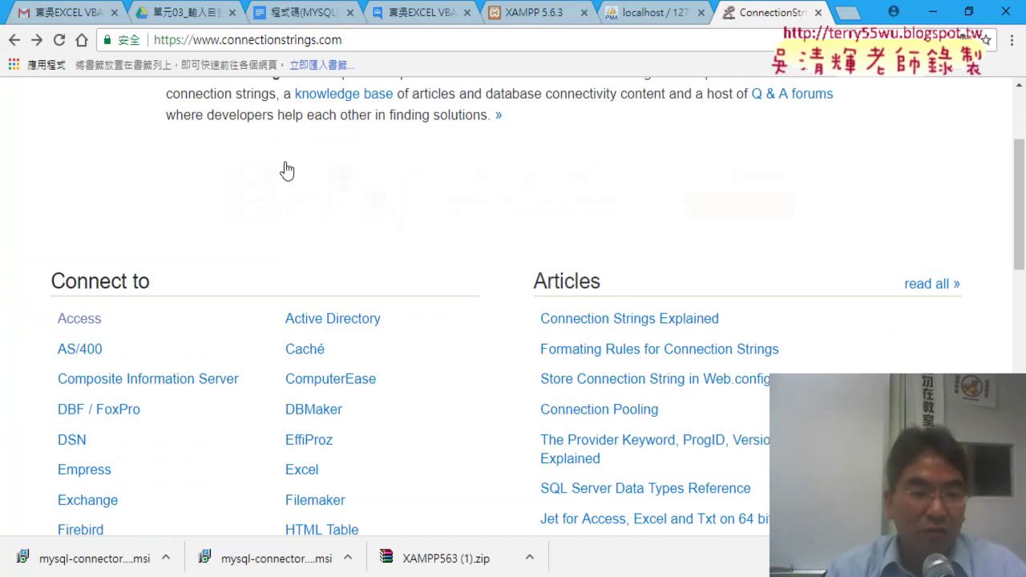
scroll(517, 250, down, 2)
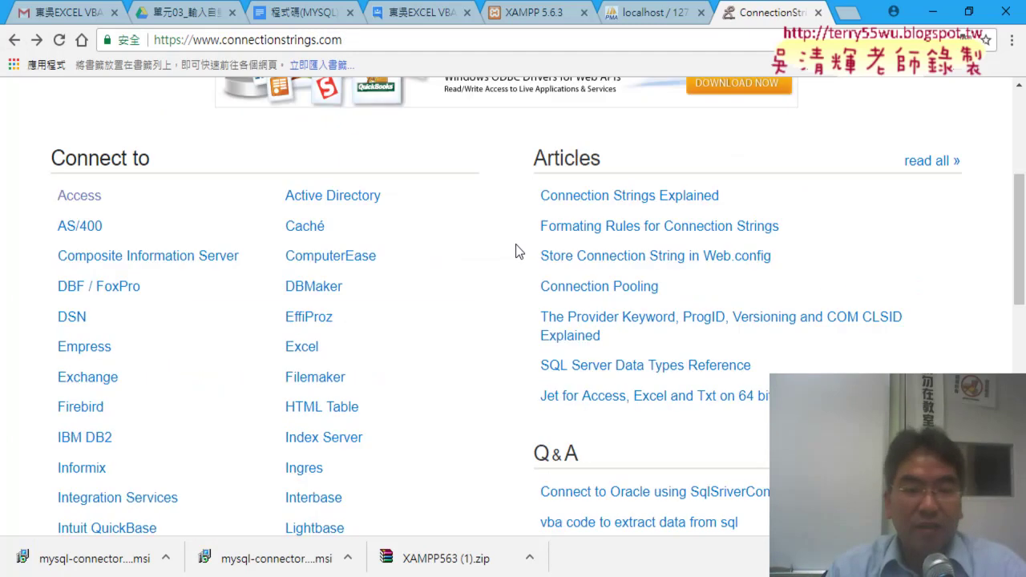
scroll(508, 264, down, 1)
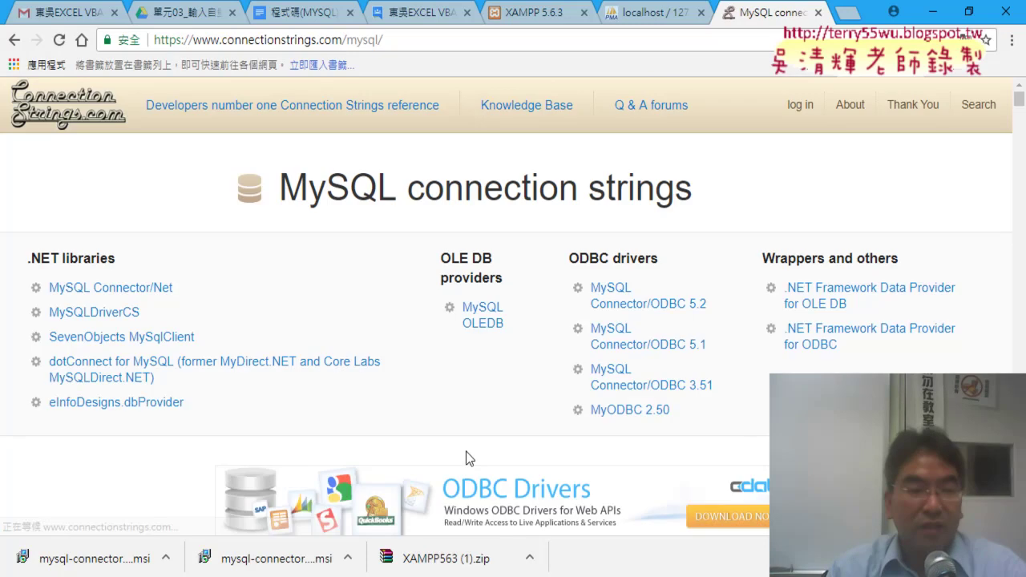
- Scroll through the MySQL page and open the MySQL Connector/ODBC 5.2 connection strings
scroll(466, 452, down, 4)
scroll(465, 457, down, 2)
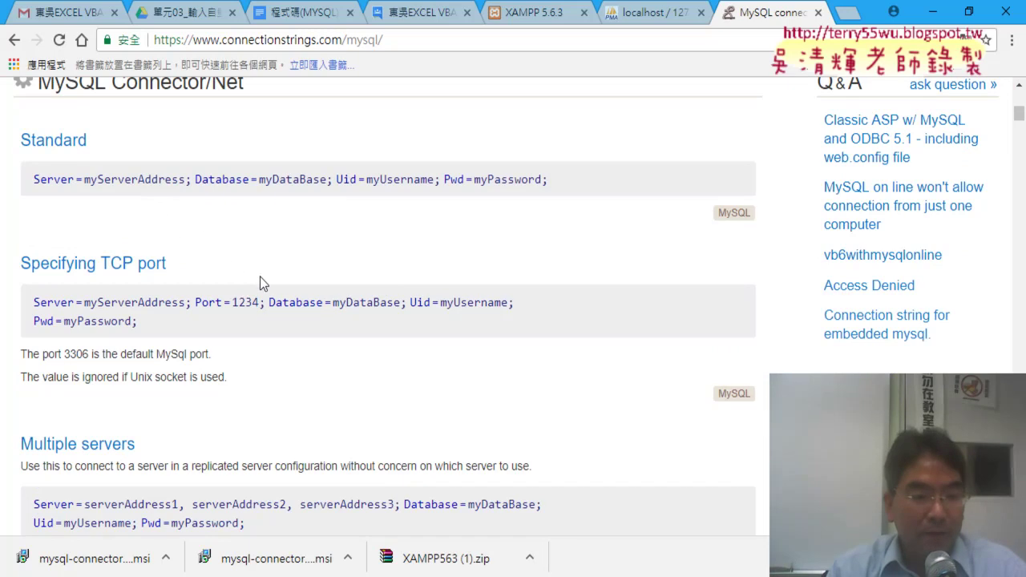
scroll(260, 276, down, 2)
scroll(260, 277, down, 4)
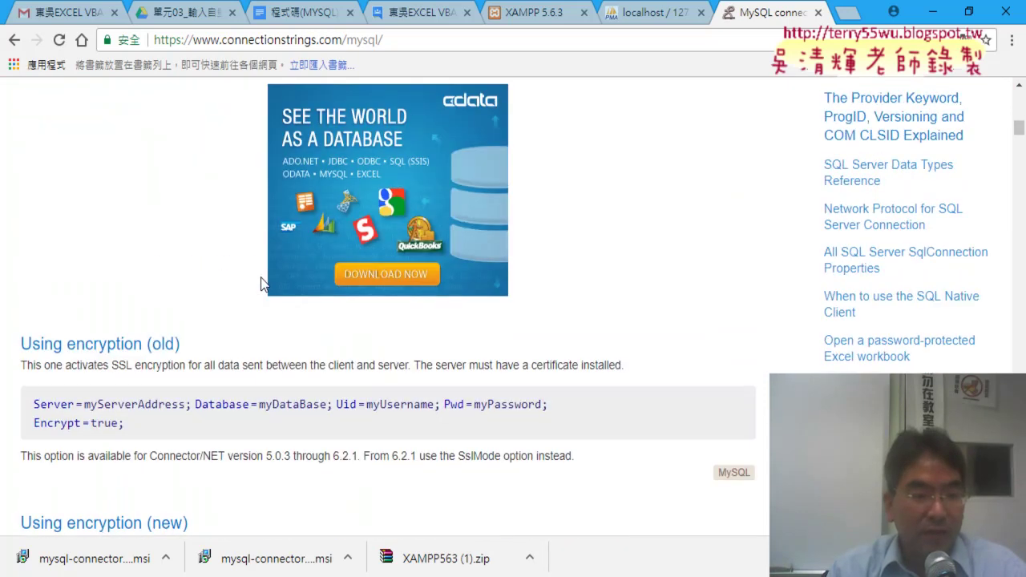
scroll(260, 280, down, 1)
scroll(260, 280, down, 1)
scroll(261, 281, down, 1)
scroll(261, 280, down, 1)
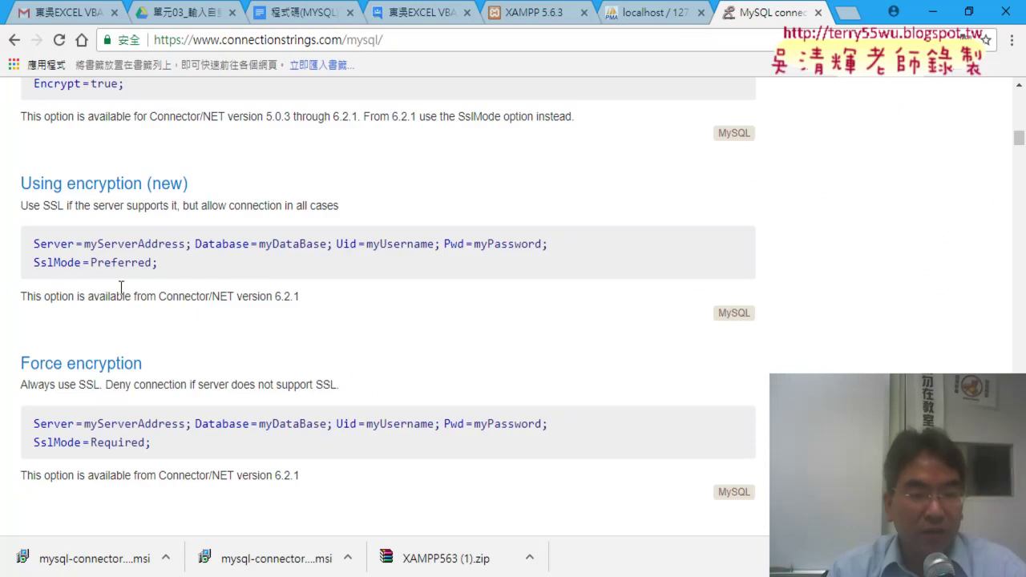
scroll(291, 355, down, 1)
scroll(290, 355, down, 2)
scroll(290, 354, up, 4)
scroll(287, 351, up, 3)
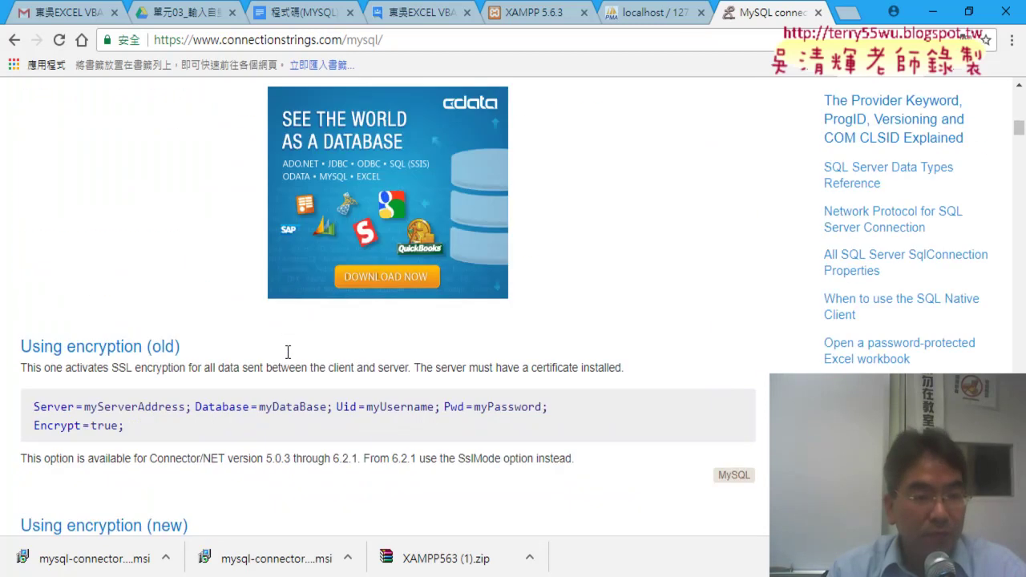
scroll(286, 352, up, 6)
scroll(287, 351, up, 3)
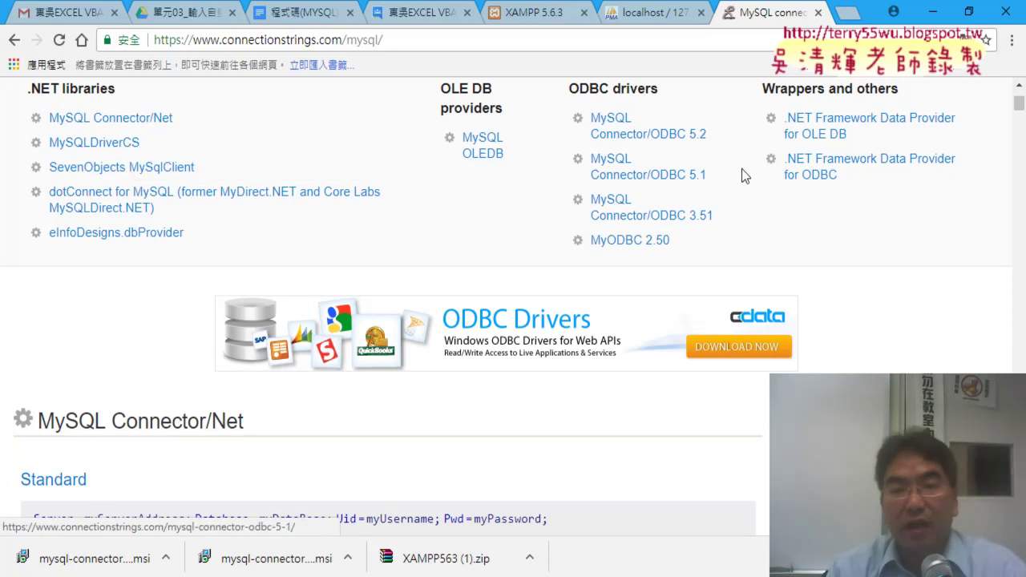
click(691, 134)
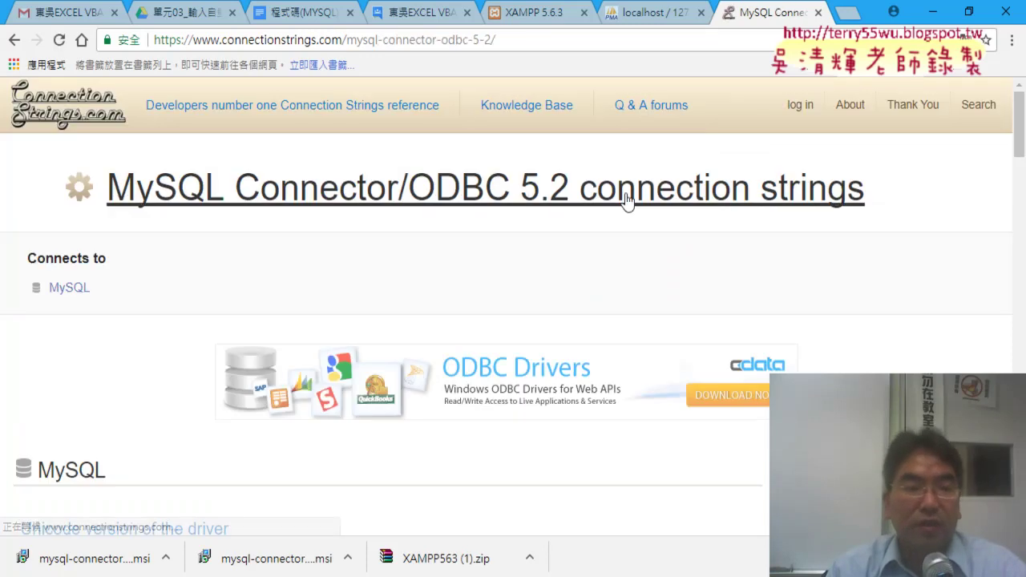
- Highlight the Unicode driver connection string, then navigate back to the ConnectionStrings.com home page
scroll(572, 315, down, 3)
scroll(572, 315, down, 1)
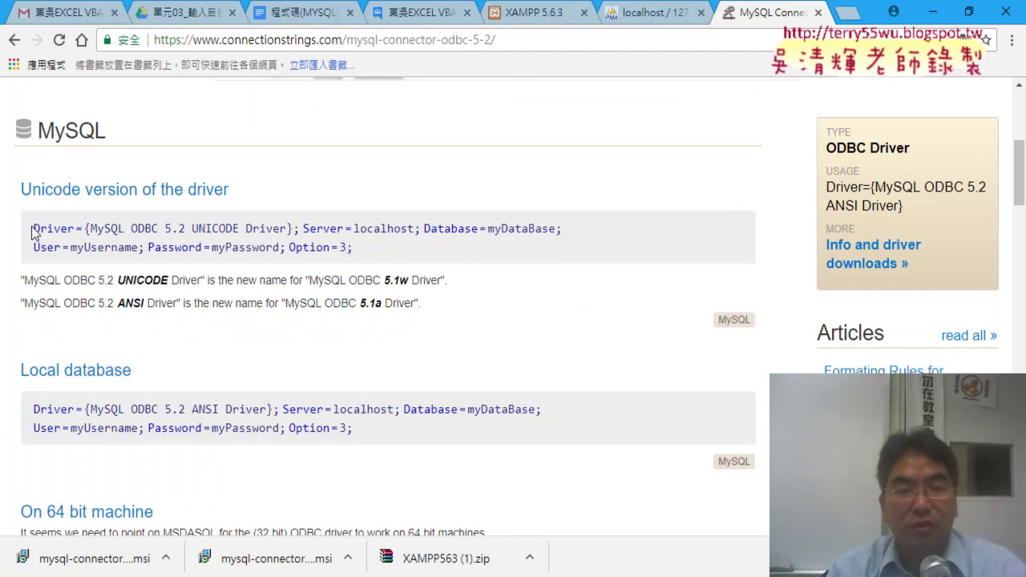
drag(32, 229, 382, 245)
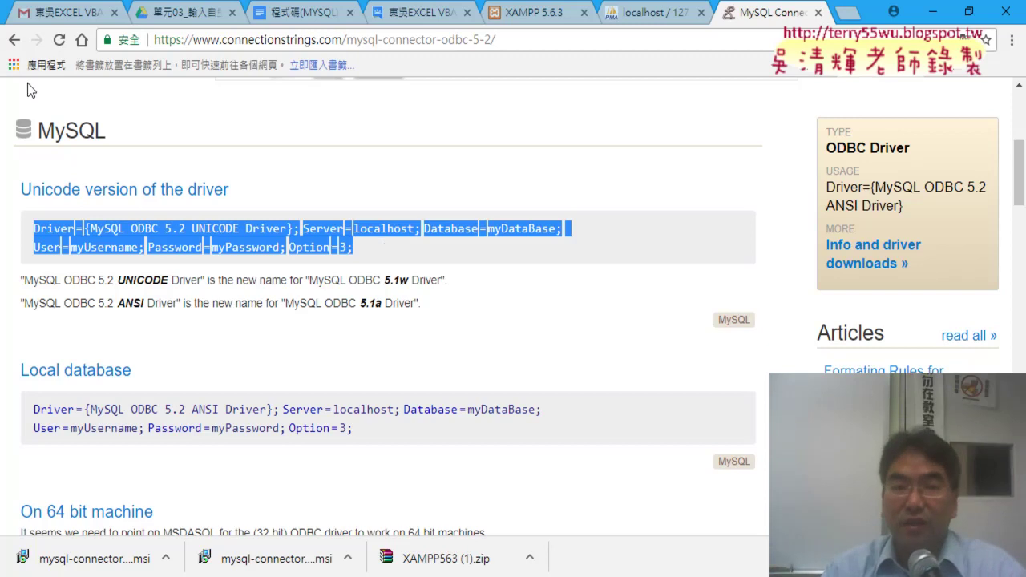
click(14, 40)
scroll(337, 281, up, 2)
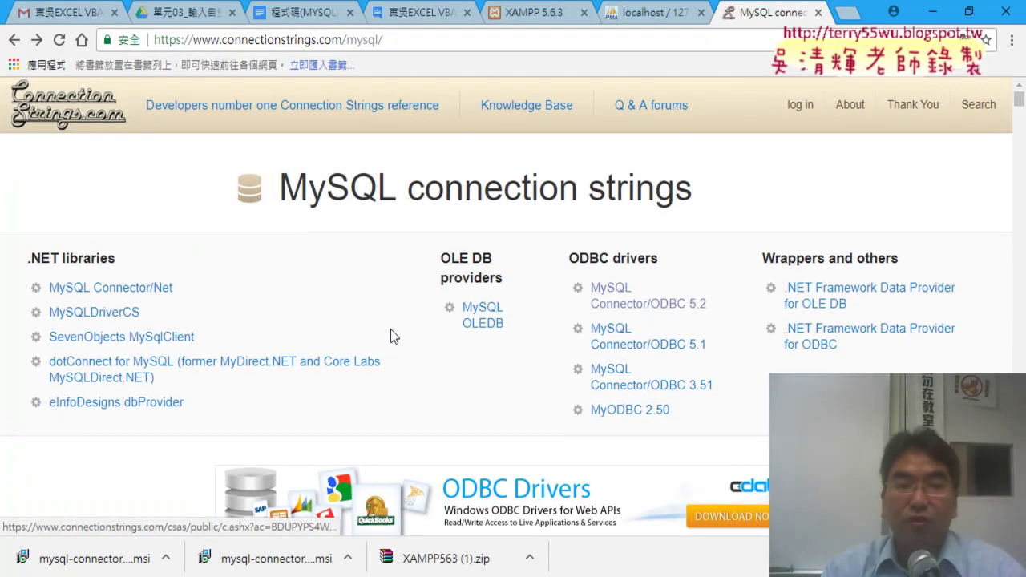
click(15, 39)
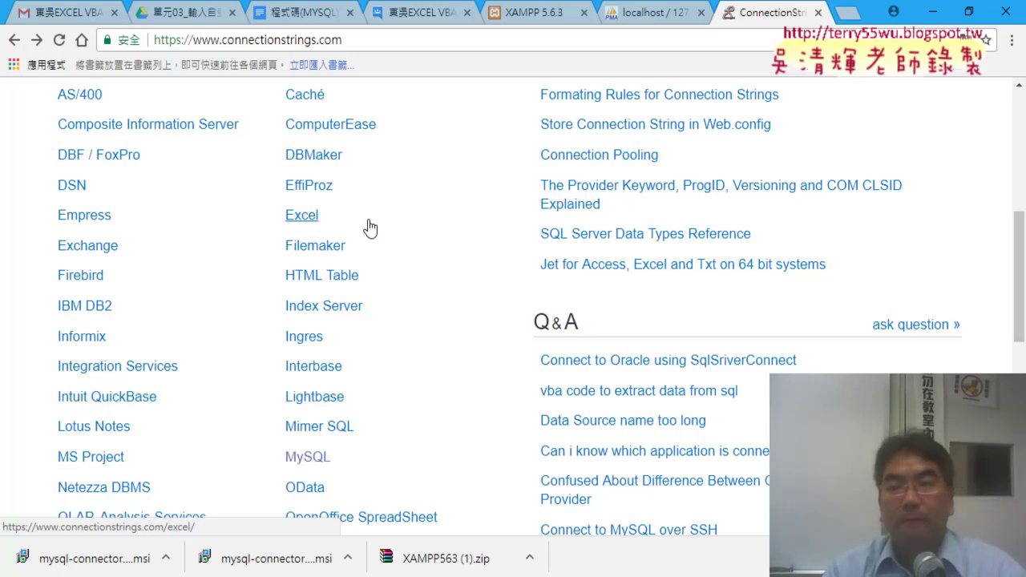
- Minimize Chrome, recheck the 64-bit ODBC driver list, close it, and return to the Excel workbook
click(927, 13)
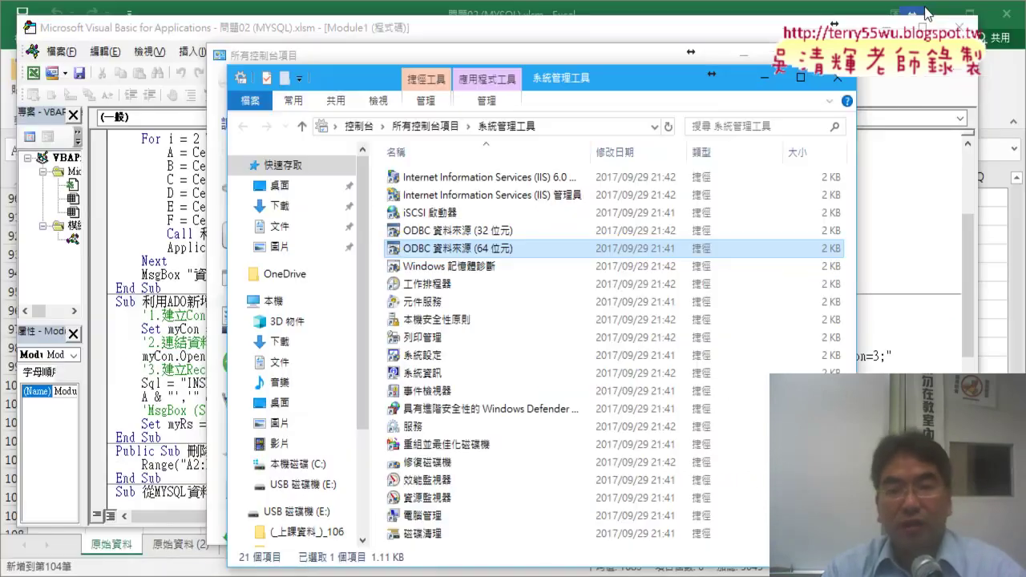
double_click(468, 245)
click(538, 134)
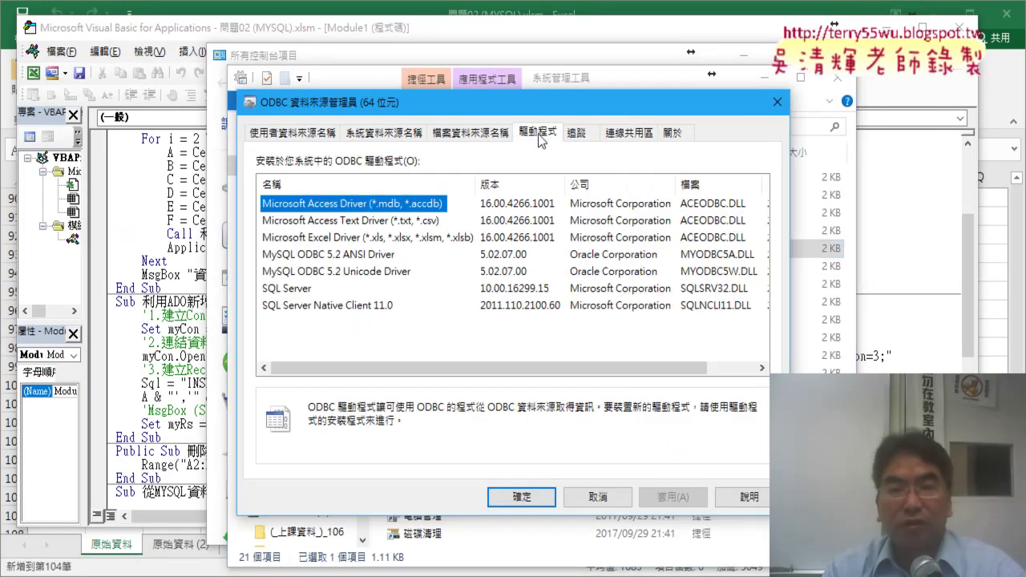
click(775, 104)
click(839, 80)
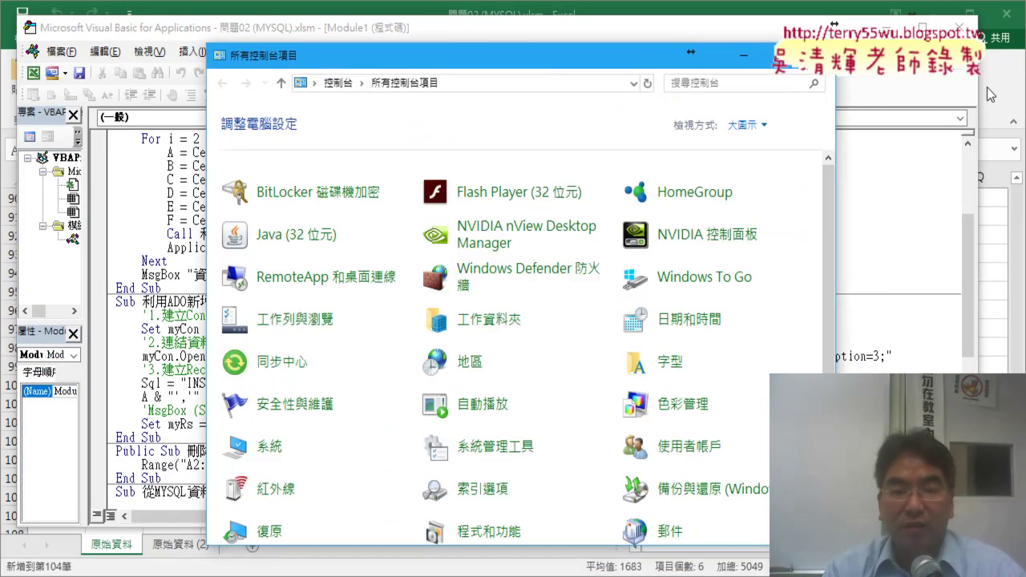
click(987, 87)
scroll(491, 270, up, 6)
- Run 新增單筆 to add the bottom row's record to MySQL and dismiss the 資料新增成功!! message
scroll(491, 270, up, 2)
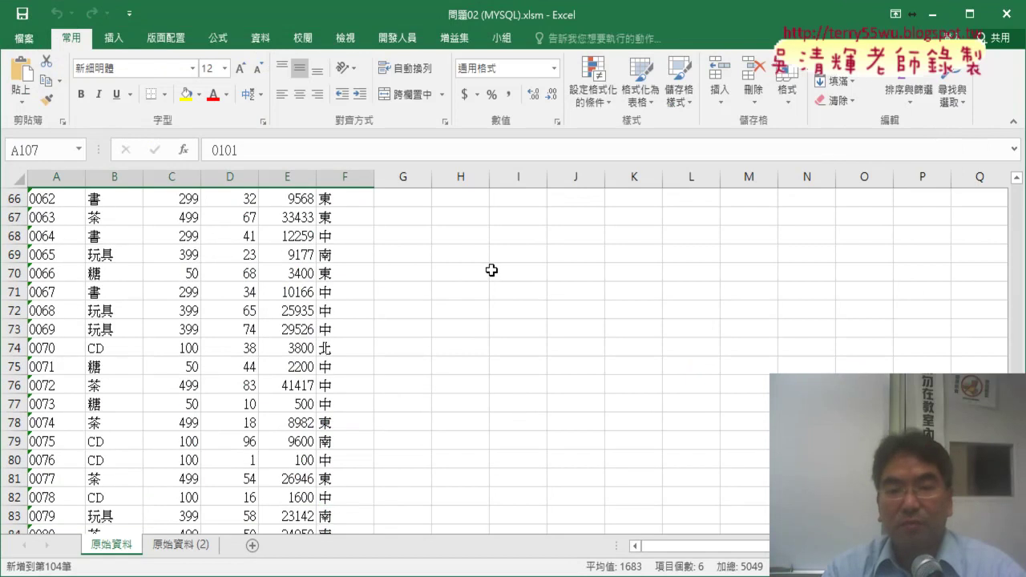
scroll(491, 270, up, 7)
scroll(491, 270, up, 5)
scroll(491, 271, up, 3)
scroll(491, 270, down, 4)
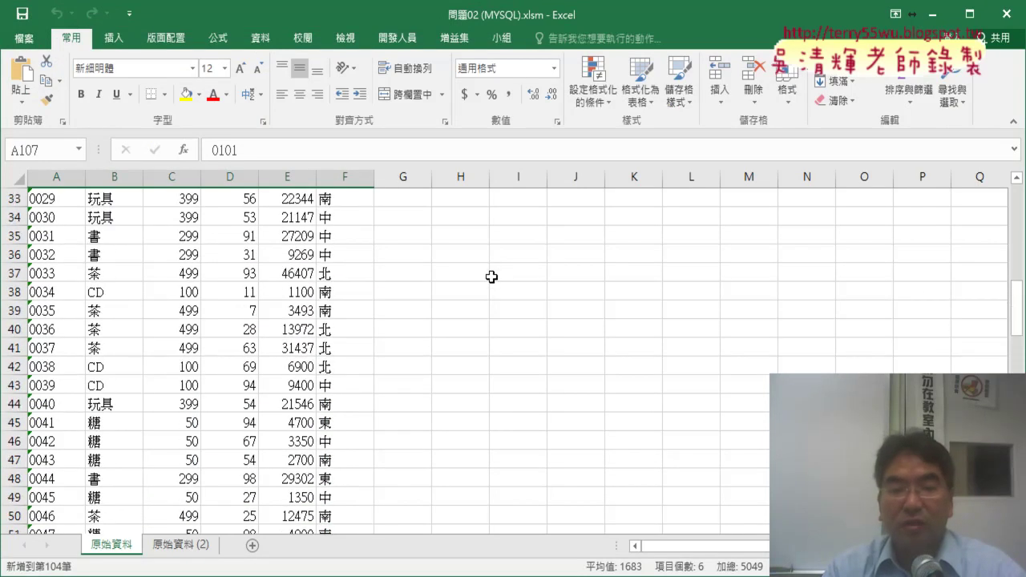
scroll(491, 281, down, 6)
scroll(490, 287, down, 6)
scroll(489, 287, down, 4)
scroll(497, 309, down, 5)
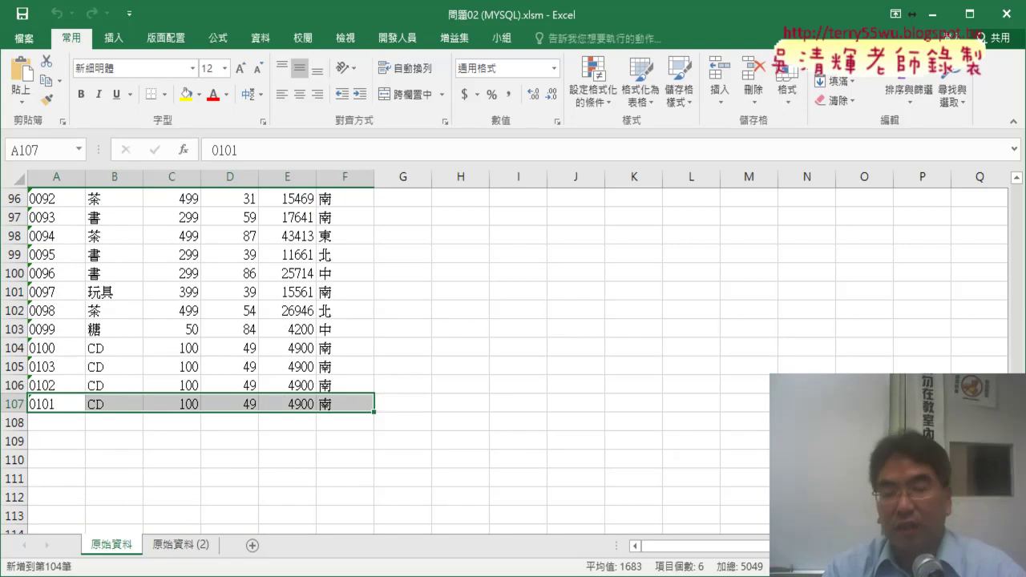
drag(1016, 385, 1016, 192)
click(807, 272)
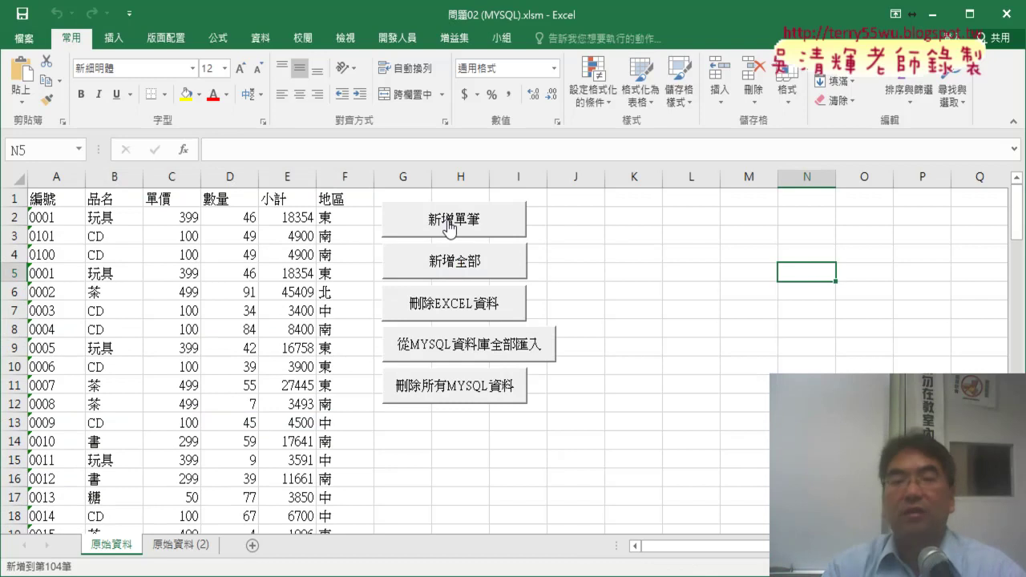
click(448, 224)
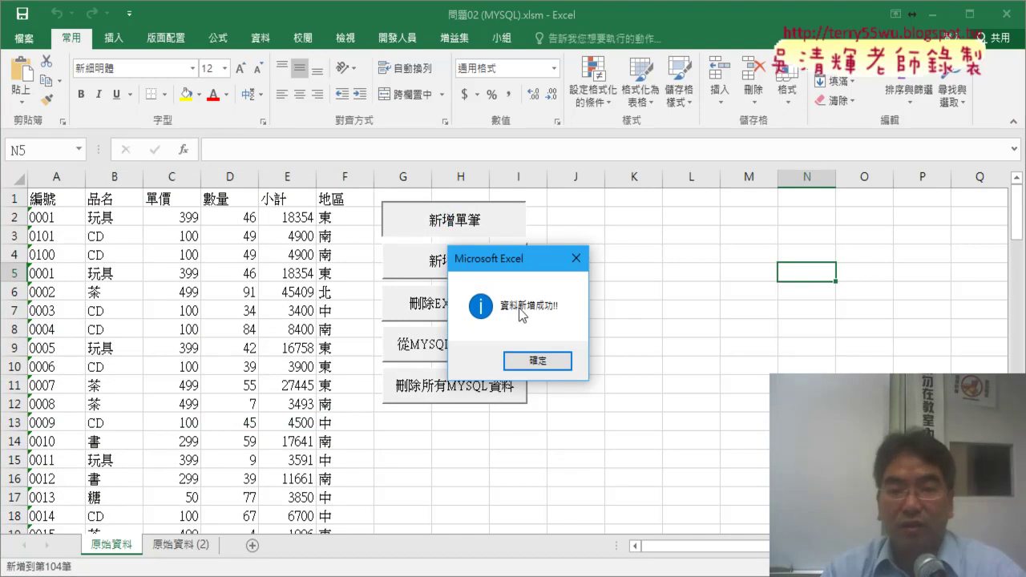
click(539, 362)
- Open the 新增單筆 macro's code via the button's 指定巨集 > 編輯
right_click(491, 220)
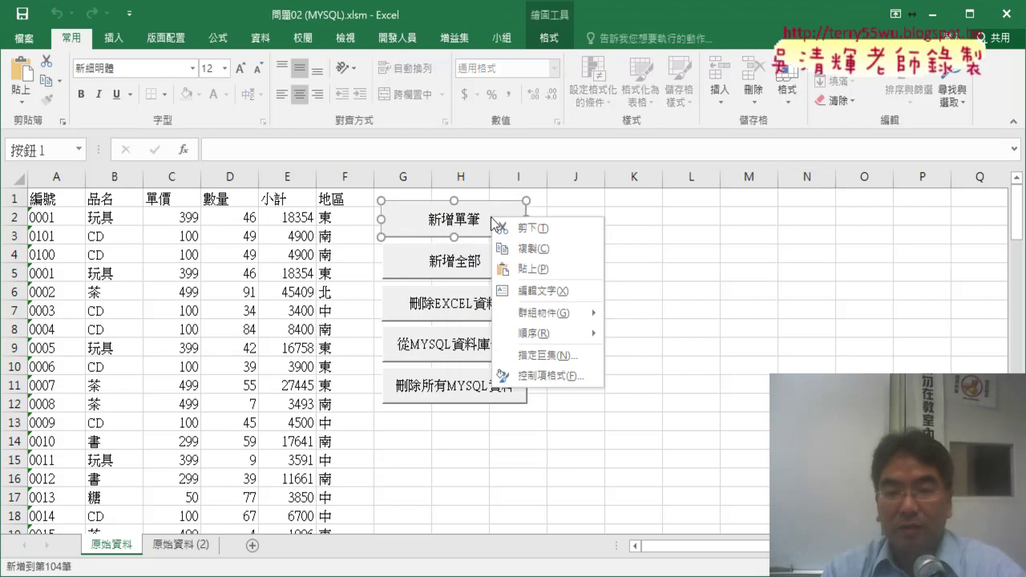
click(551, 355)
click(679, 230)
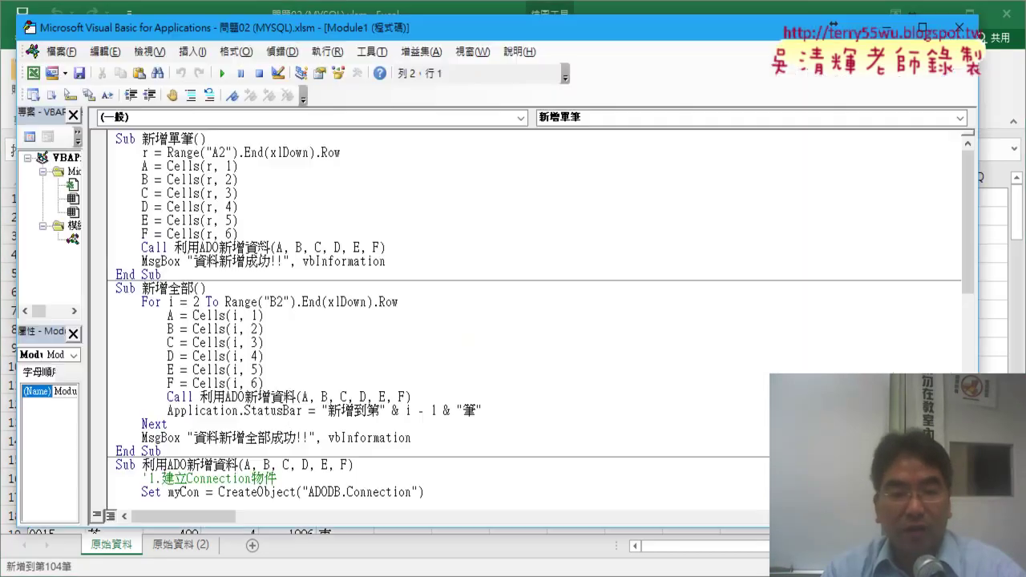
- Swap the connection string's Server localhost for 163.14.15.12, then undo back to localhost
click(265, 355)
scroll(478, 321, down, 3)
scroll(479, 321, down, 2)
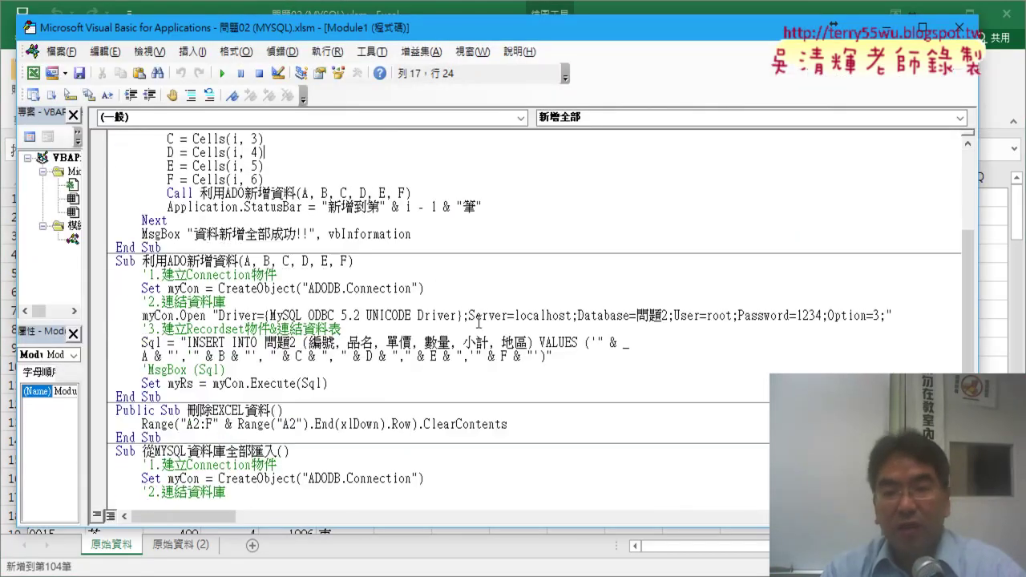
click(577, 319)
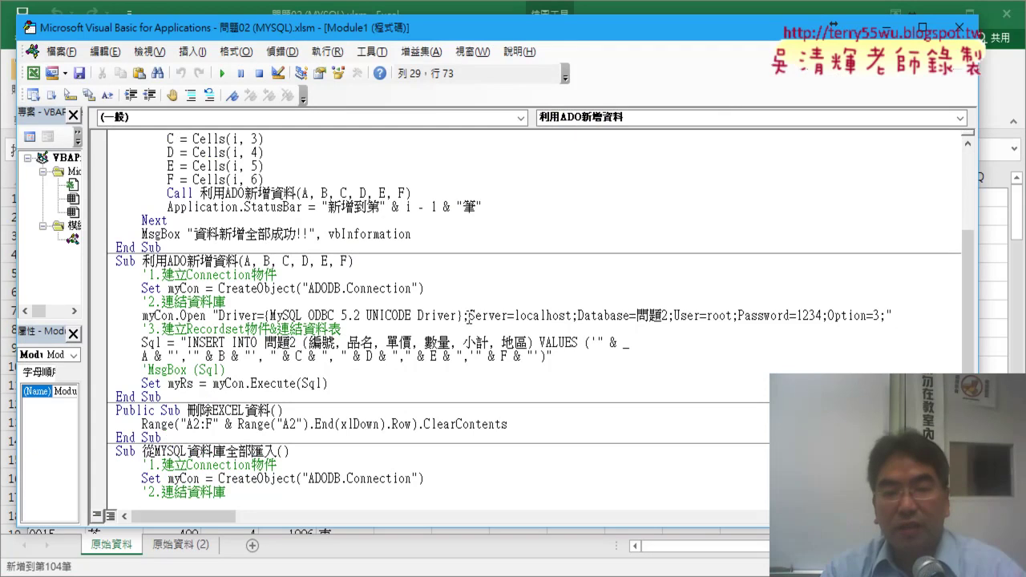
drag(468, 318, 573, 317)
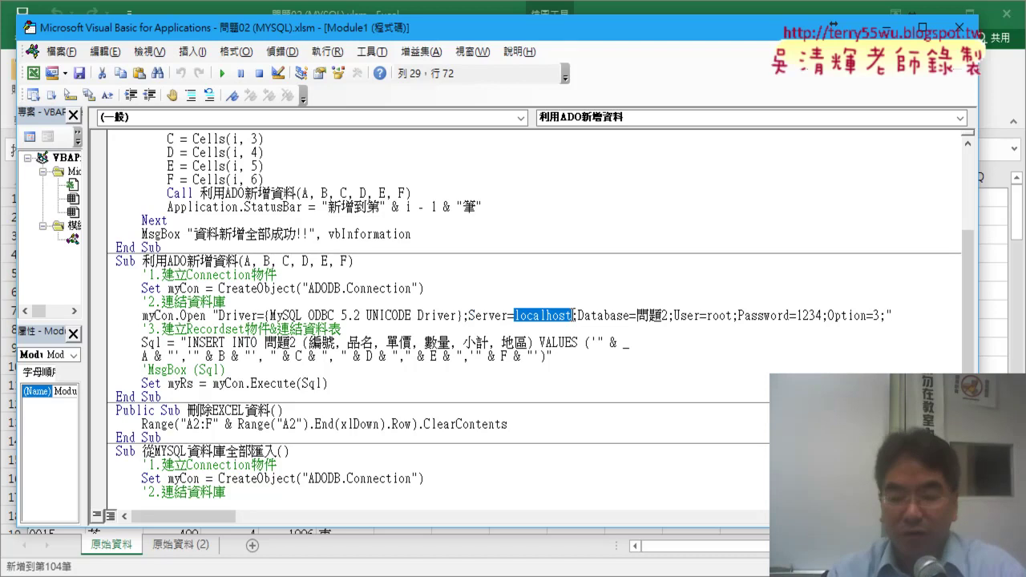
text(1)
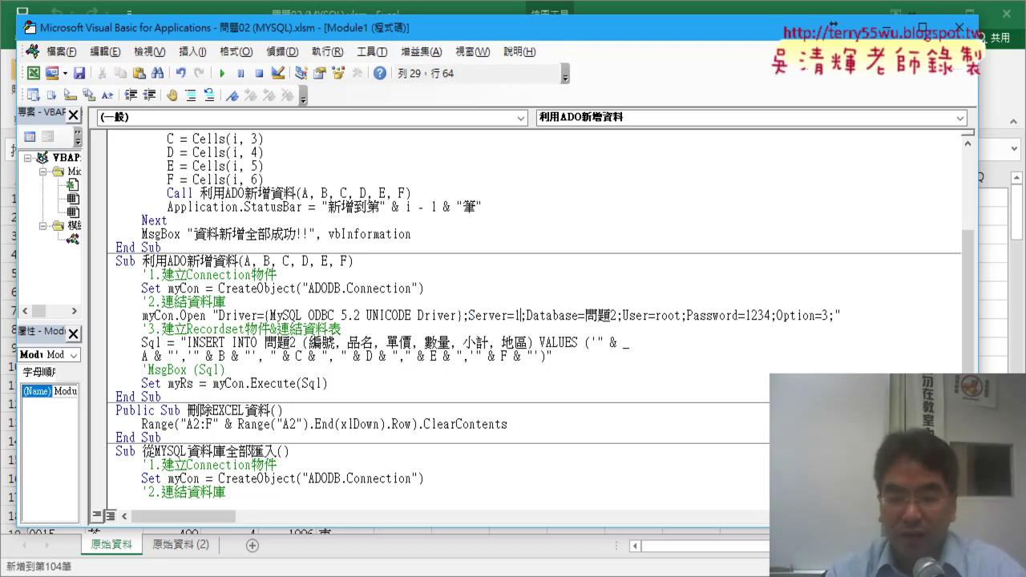
text(63.14.)
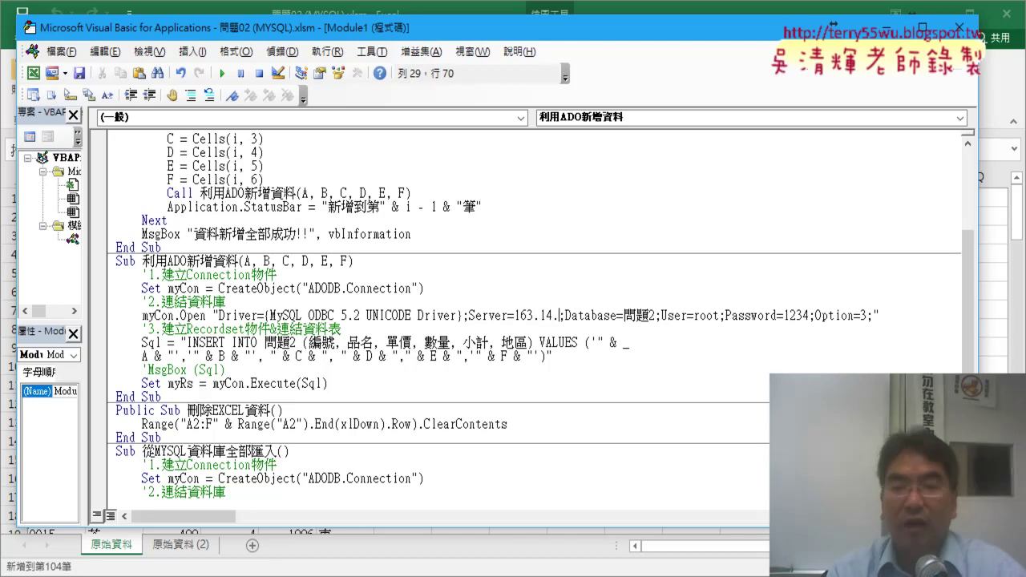
text(15.12)
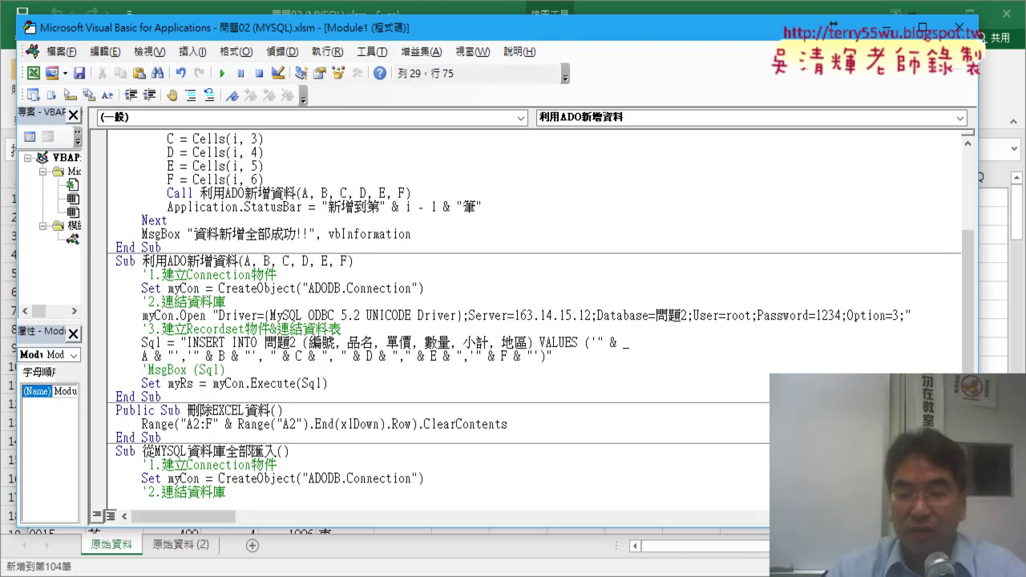
key(ctrl+z)
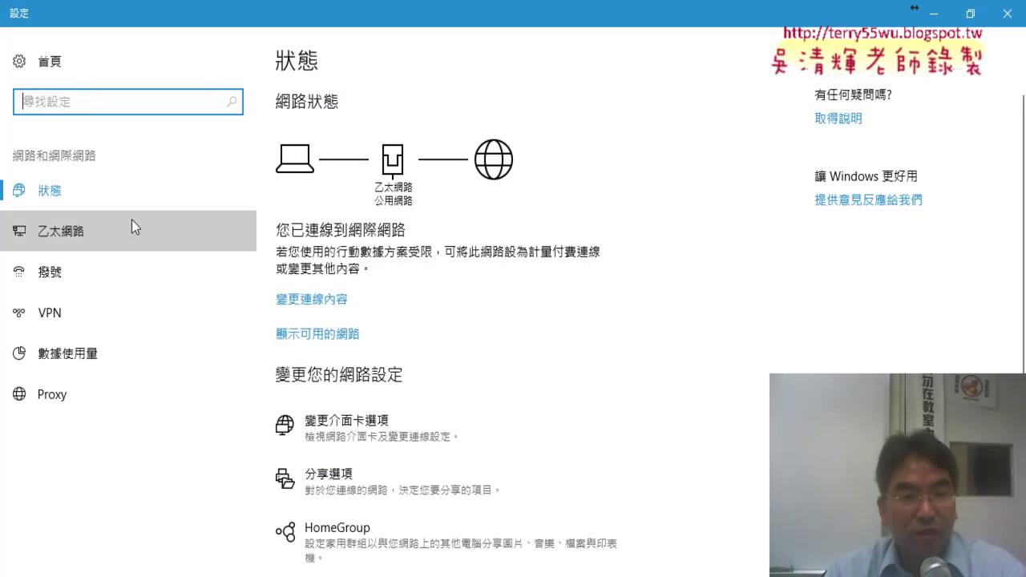
- Look up the Ethernet adapter's IPv4 address 163.14.15.165 in the network details, then close Settings
click(131, 224)
click(312, 152)
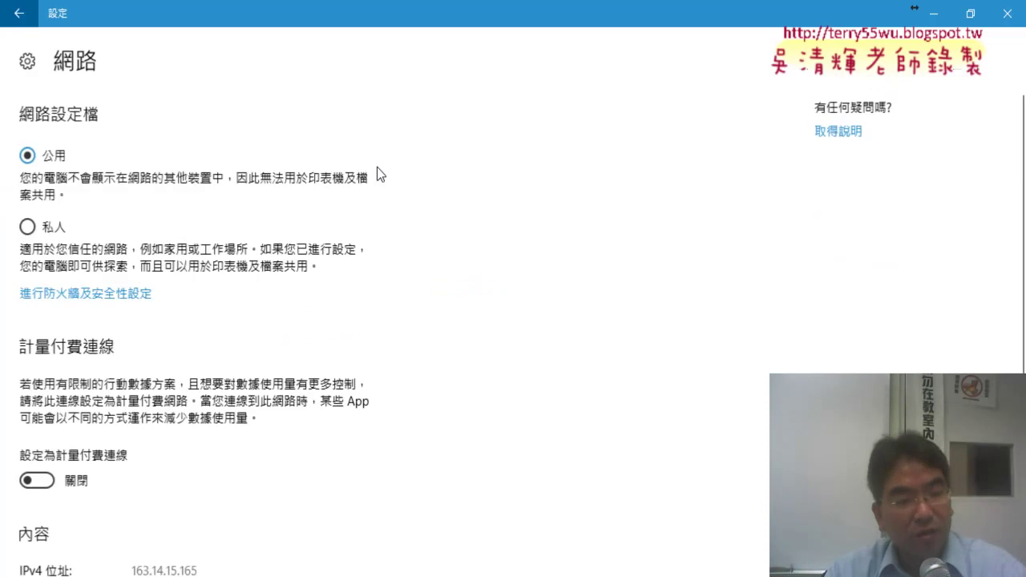
scroll(397, 336, down, 3)
scroll(397, 336, down, 2)
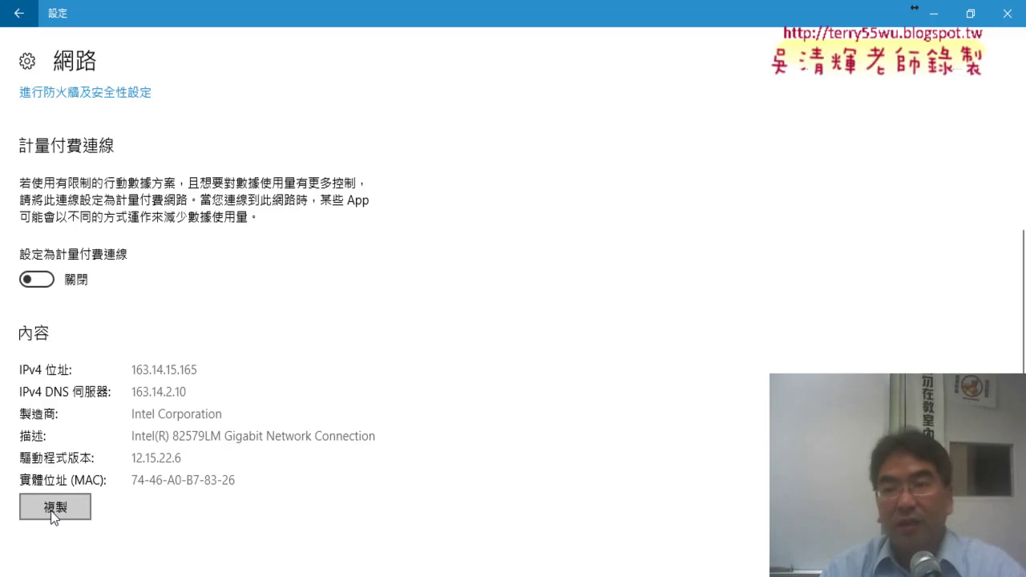
click(1007, 13)
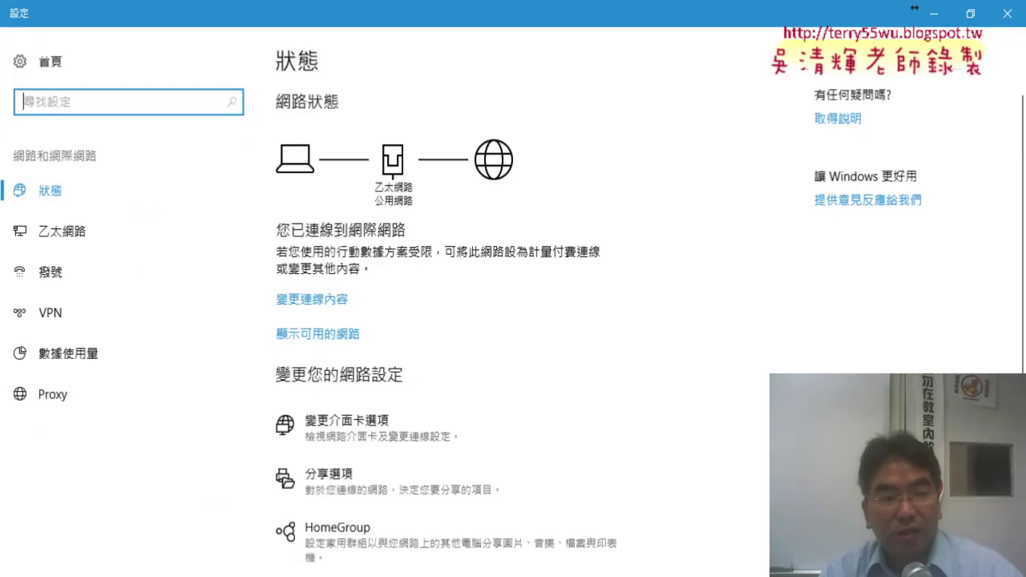
click(70, 236)
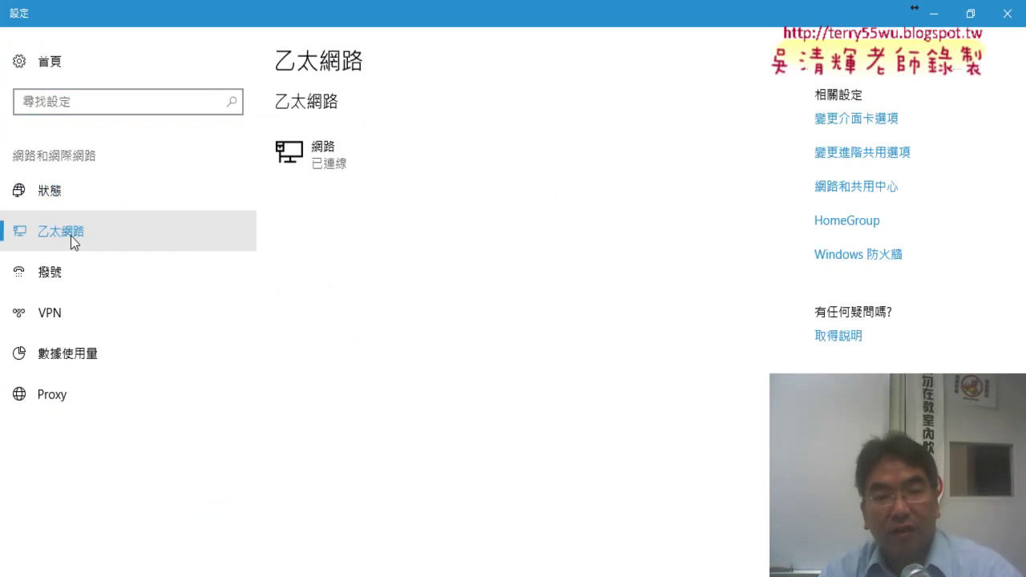
click(323, 158)
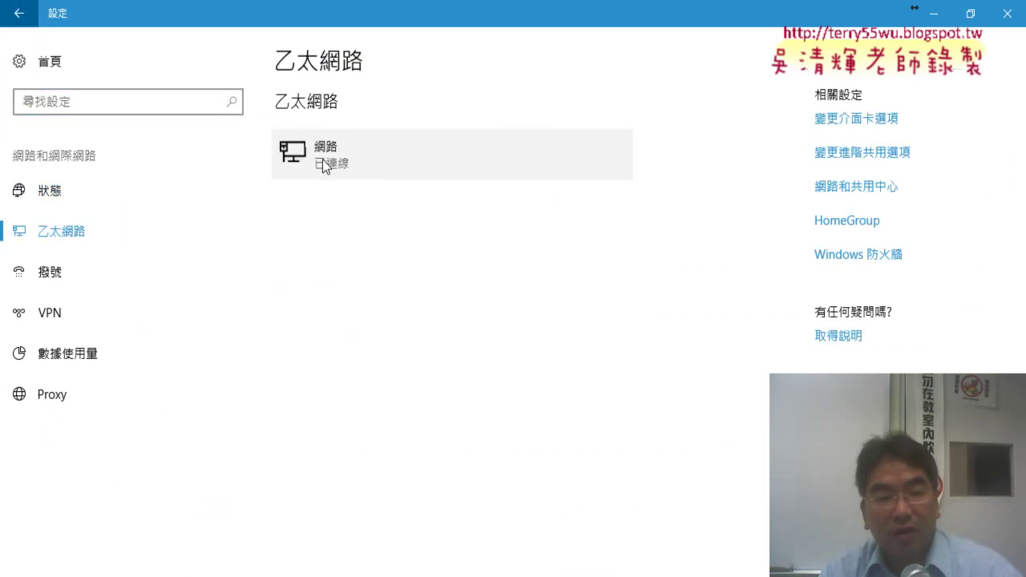
scroll(452, 294, down, 3)
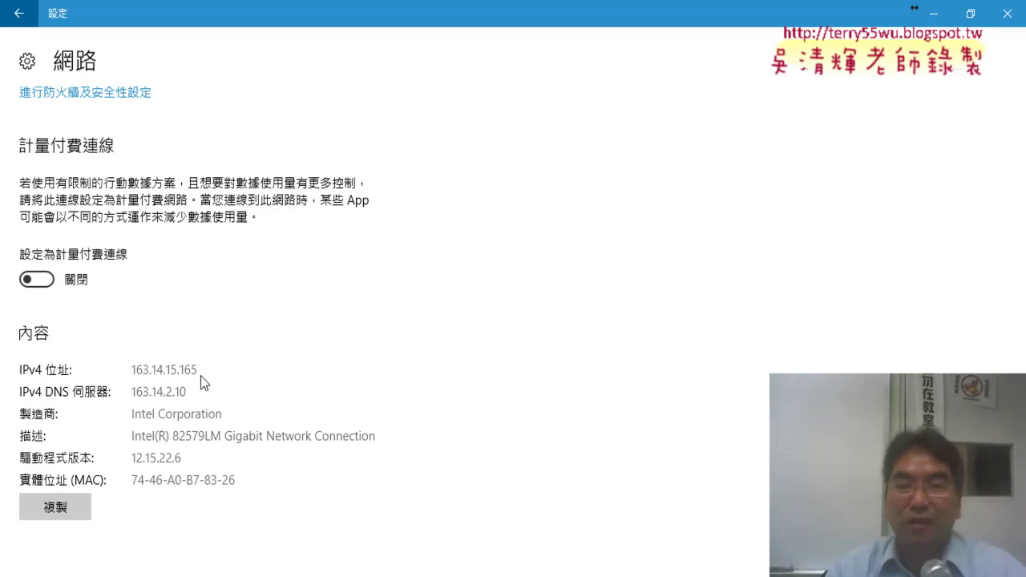
click(1006, 13)
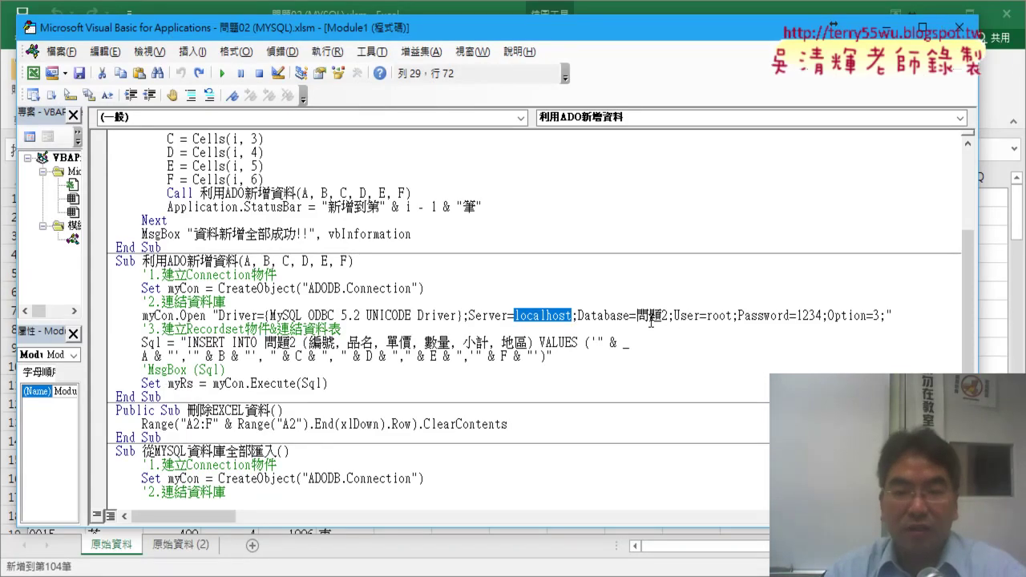
- Highlight Database=問題2, the user setting and the 利用ADO新增資料 body, then close the VBA editor
drag(642, 319, 662, 321)
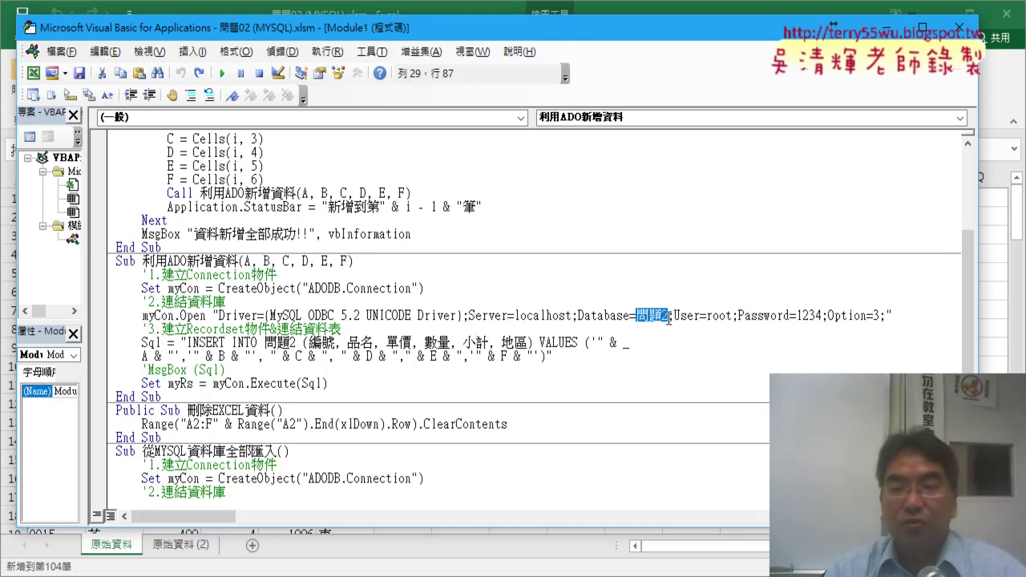
click(718, 316)
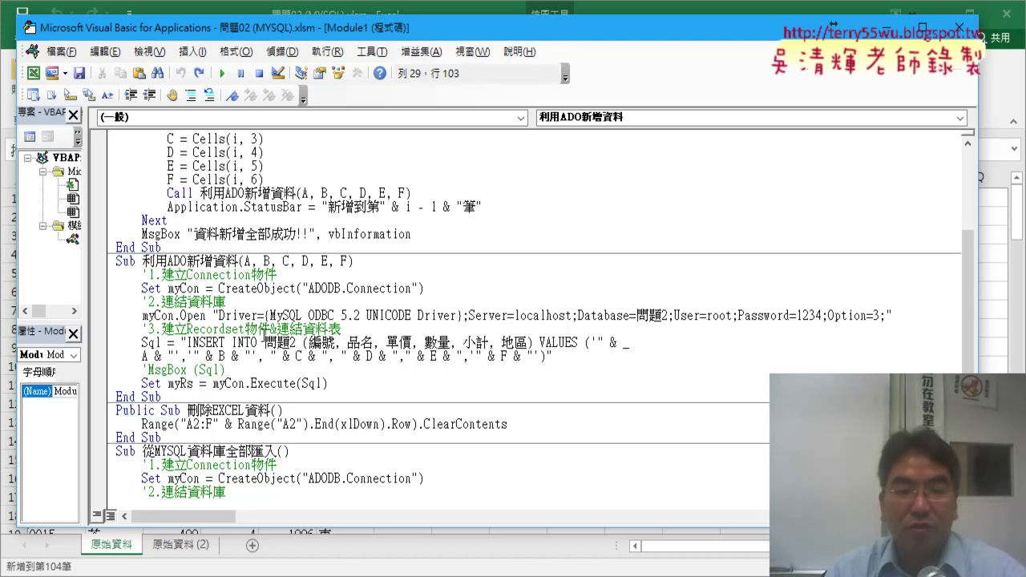
drag(323, 385, 103, 277)
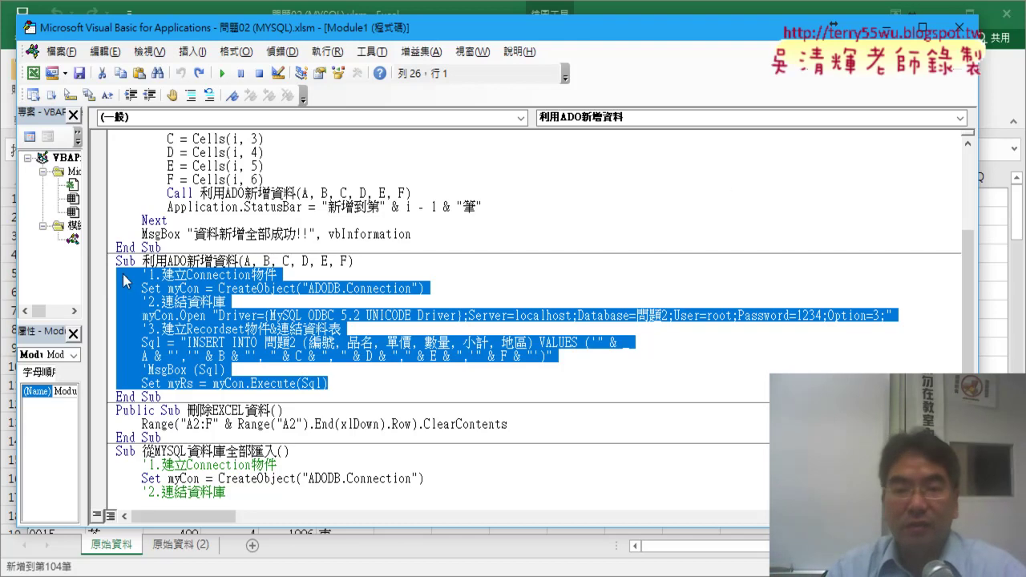
click(958, 27)
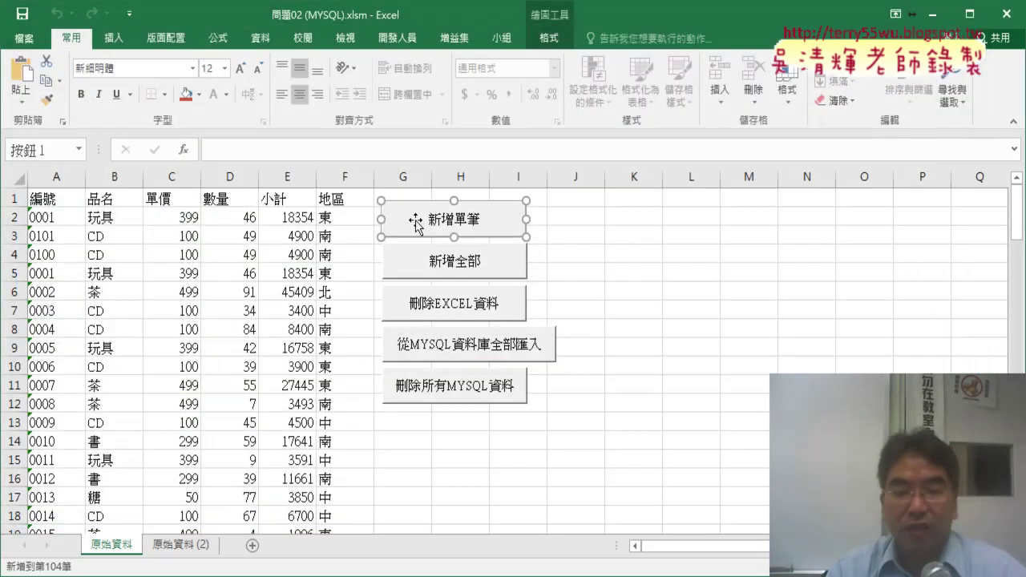
- Exit design mode and confirm in phpMyAdmin that table 問題2 holds only record 0101 CD
key(Escape)
key(alt+Tab)
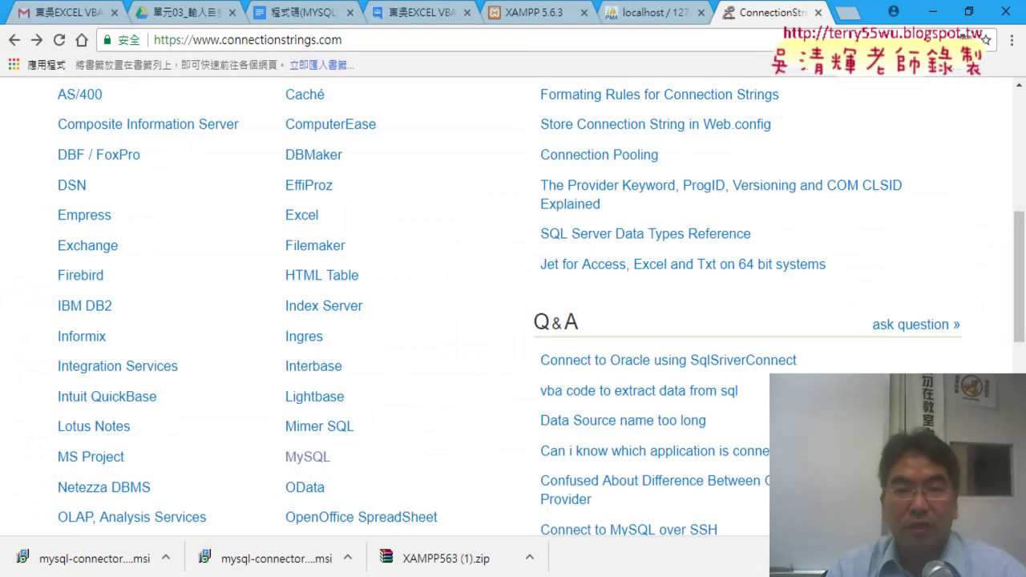
click(646, 11)
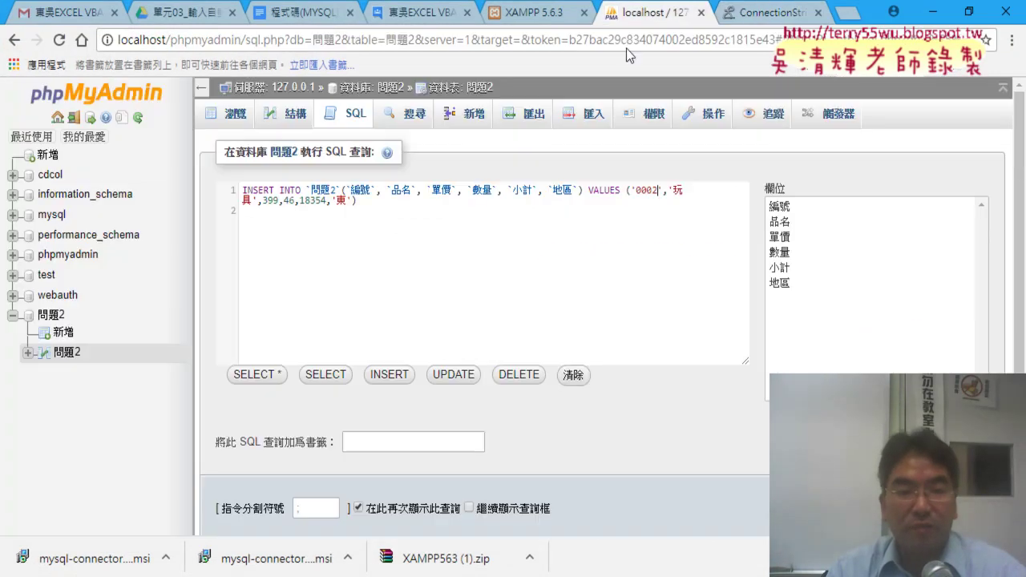
click(67, 352)
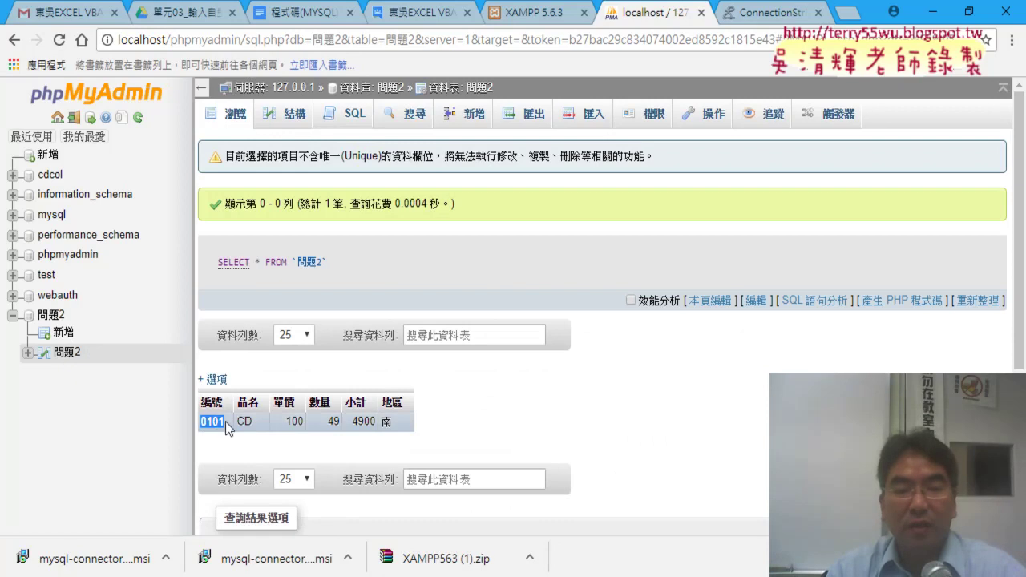
drag(225, 422, 388, 422)
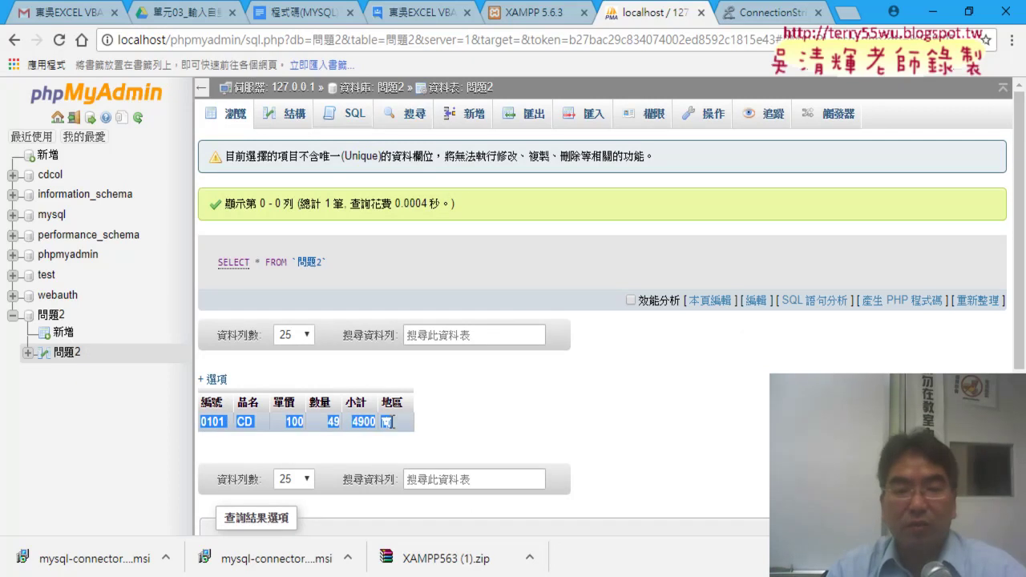
key(alt+Tab)
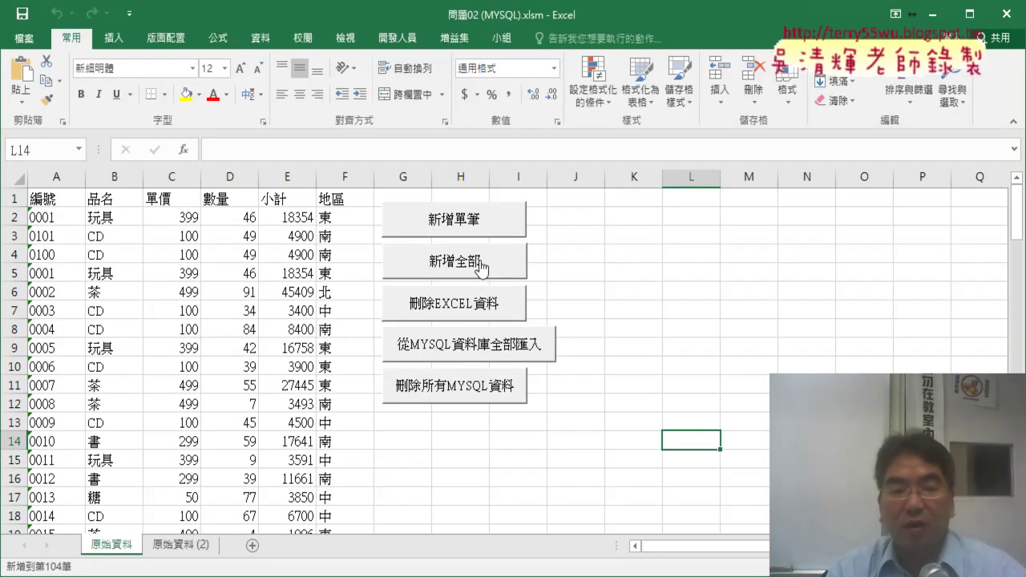
- Run 新增全部 to upload all sheet rows, then reload 問題2 in phpMyAdmin showing 100 rows per page
click(479, 263)
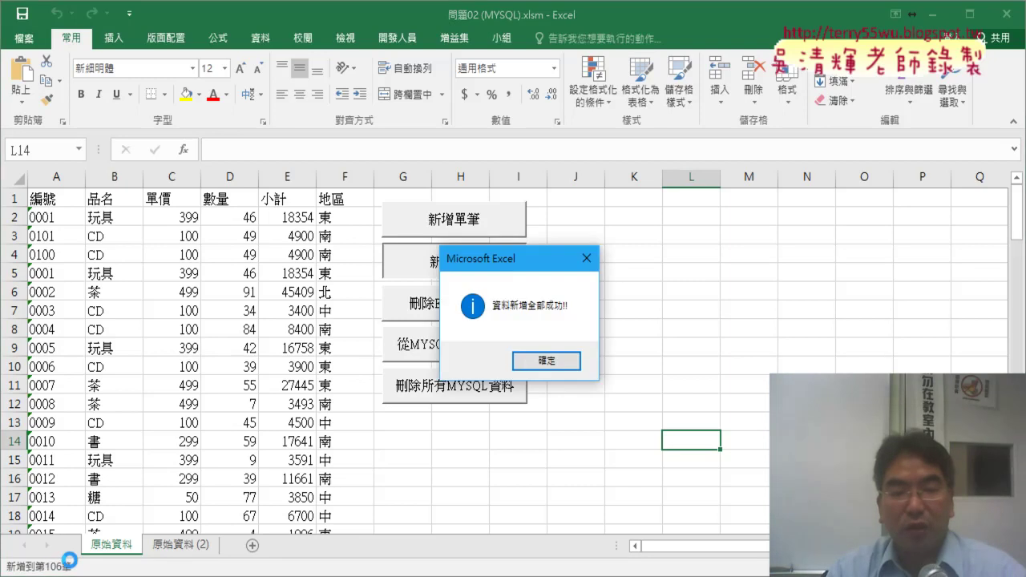
click(567, 360)
key(alt+Tab)
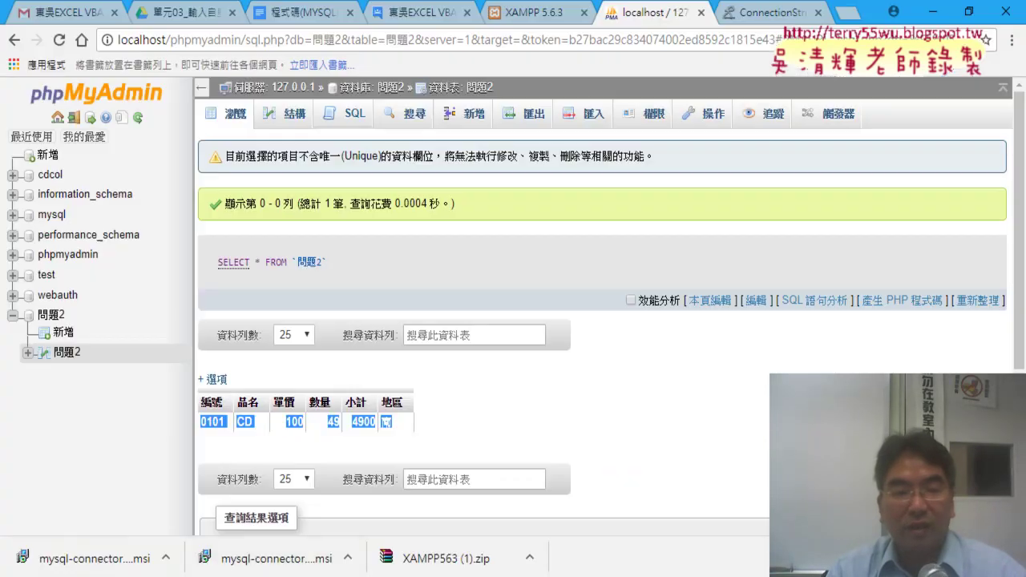
click(65, 353)
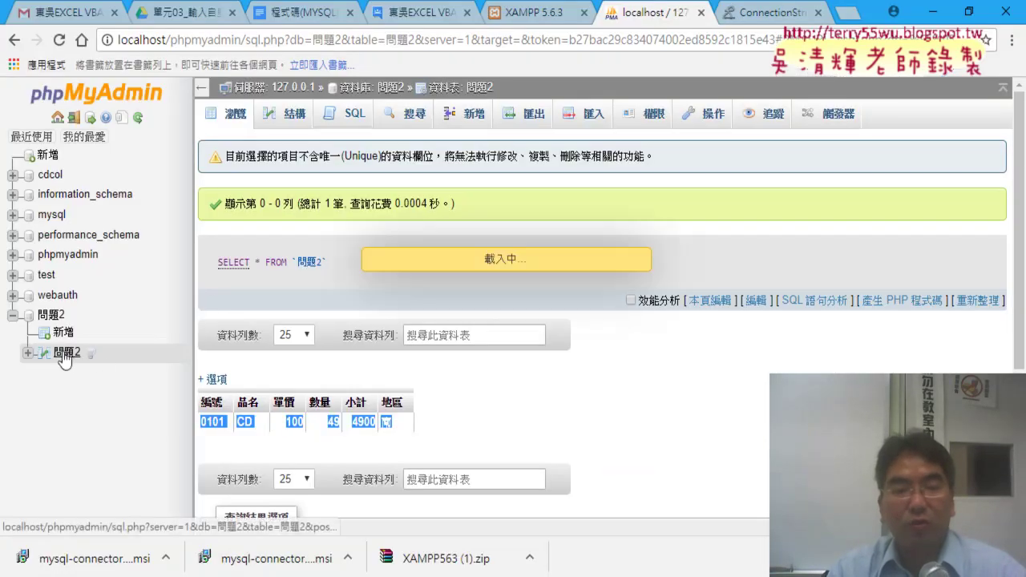
scroll(535, 424, down, 5)
scroll(535, 424, down, 3)
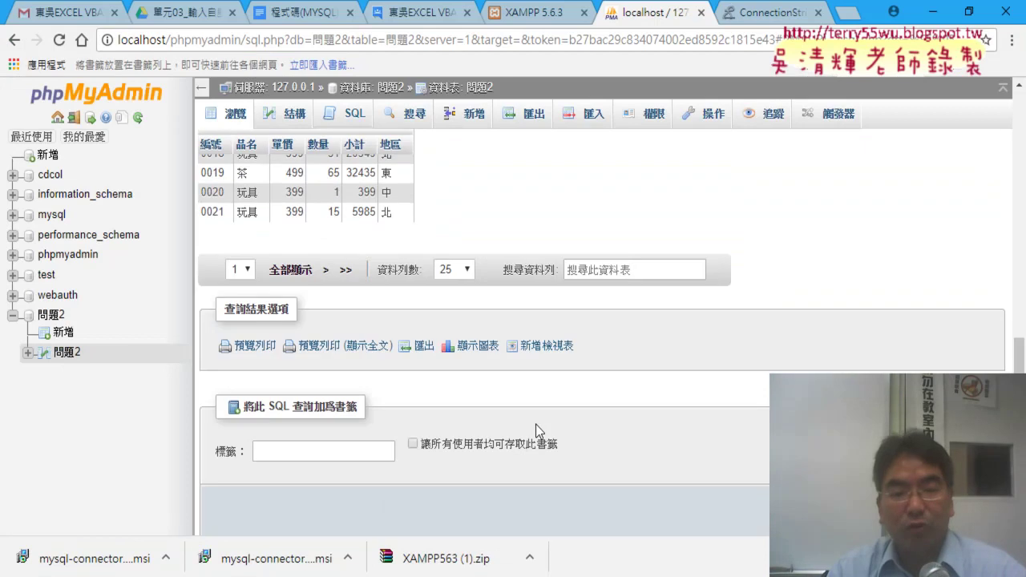
scroll(536, 424, up, 3)
click(453, 439)
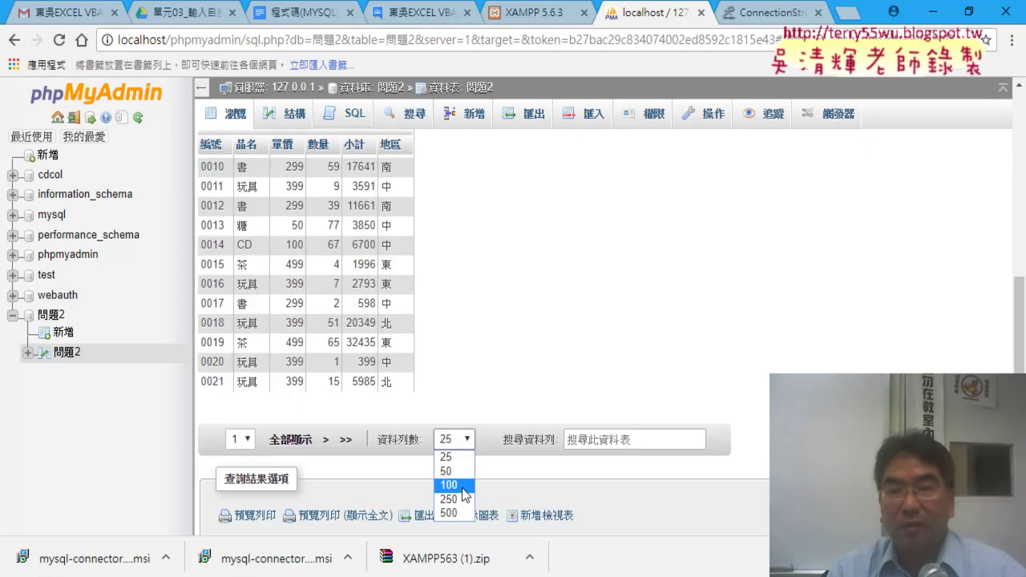
click(449, 484)
click(931, 12)
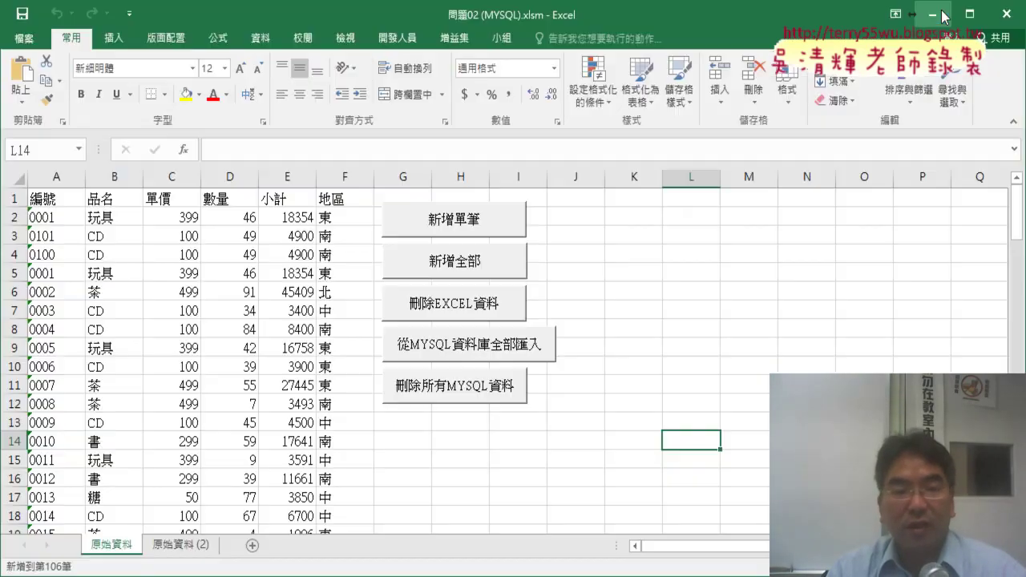
- Clear the sheet with 刪除EXCEL資料 and reimport everything via 從MYSQL資料庫全部匯入, comparing with phpMyAdmin
click(418, 313)
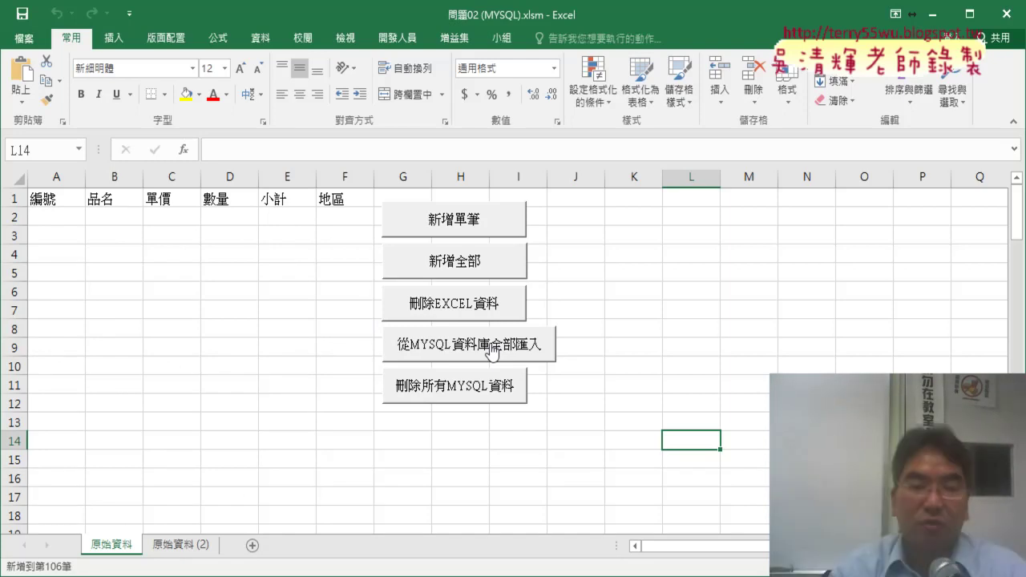
click(491, 352)
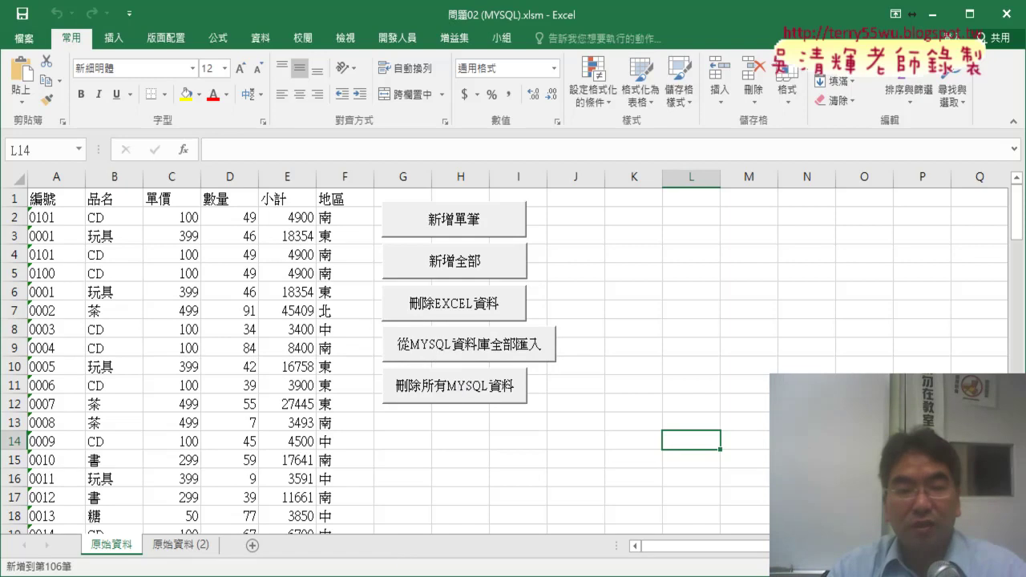
key(alt+Tab)
scroll(400, 385, down, 5)
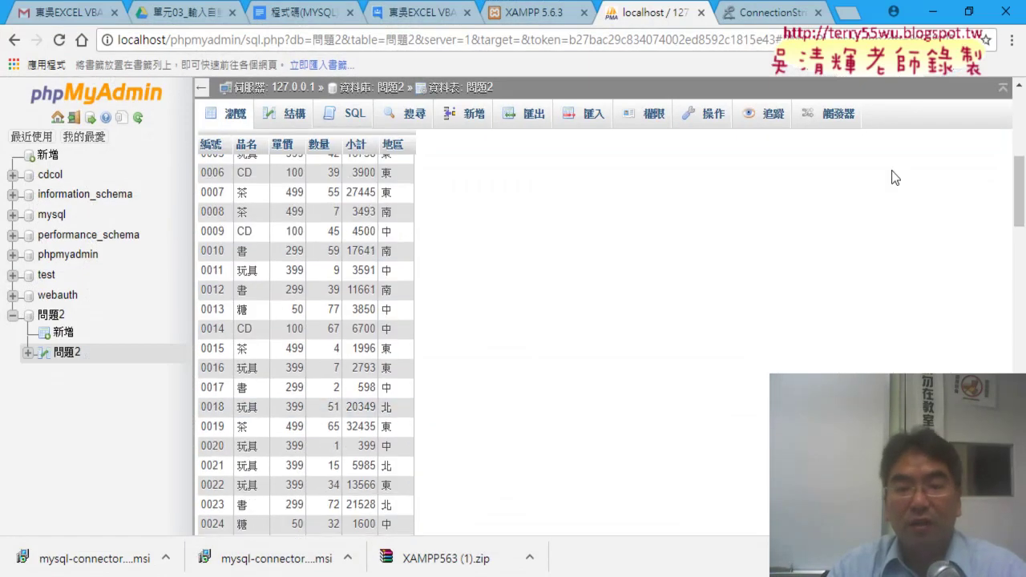
key(alt+Tab)
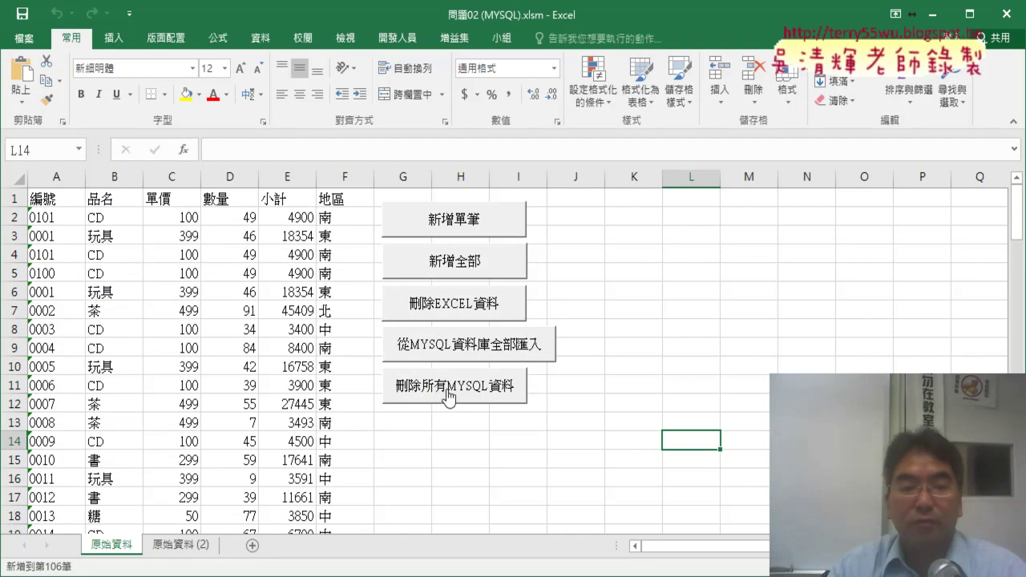
- Delete every record from MySQL table 問題2 with 刪除所有MYSQL資料 and check phpMyAdmin
click(449, 390)
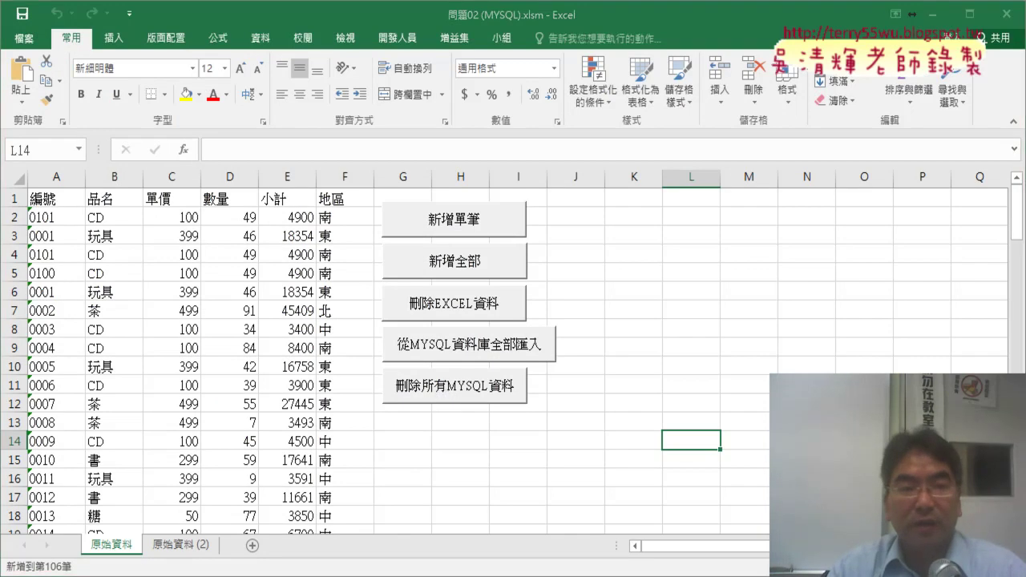
key(alt+Tab)
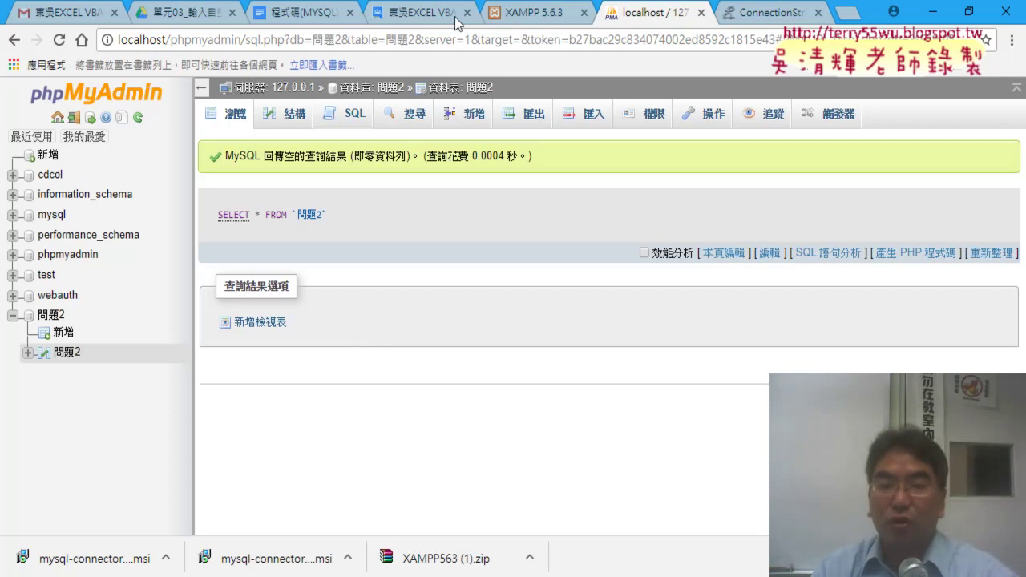
key(alt+Tab)
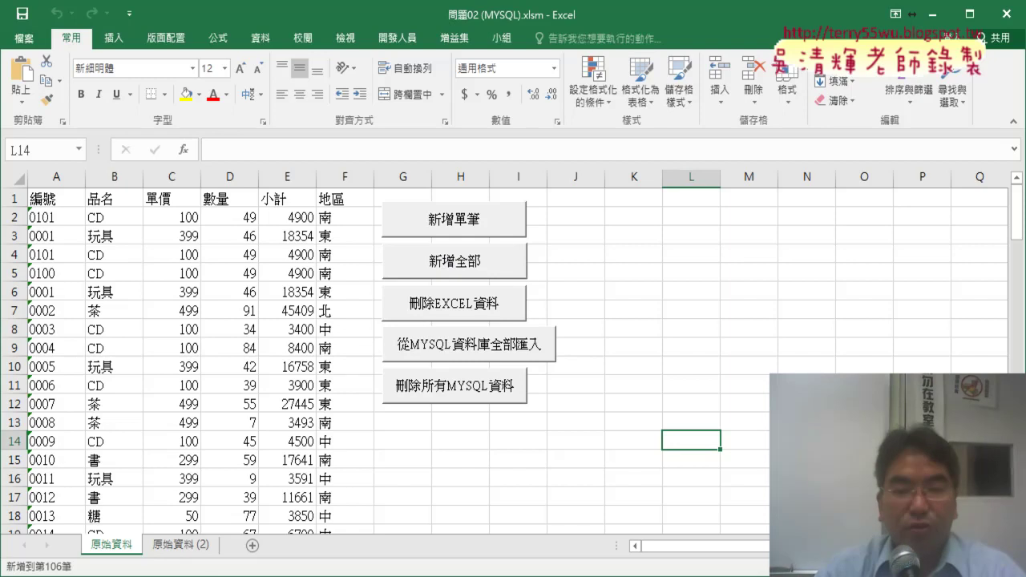
- Open and close 系統管理工具, minimize Control Panel, and bring phpMyAdmin's empty 問題2 table forward
key(alt+Tab)
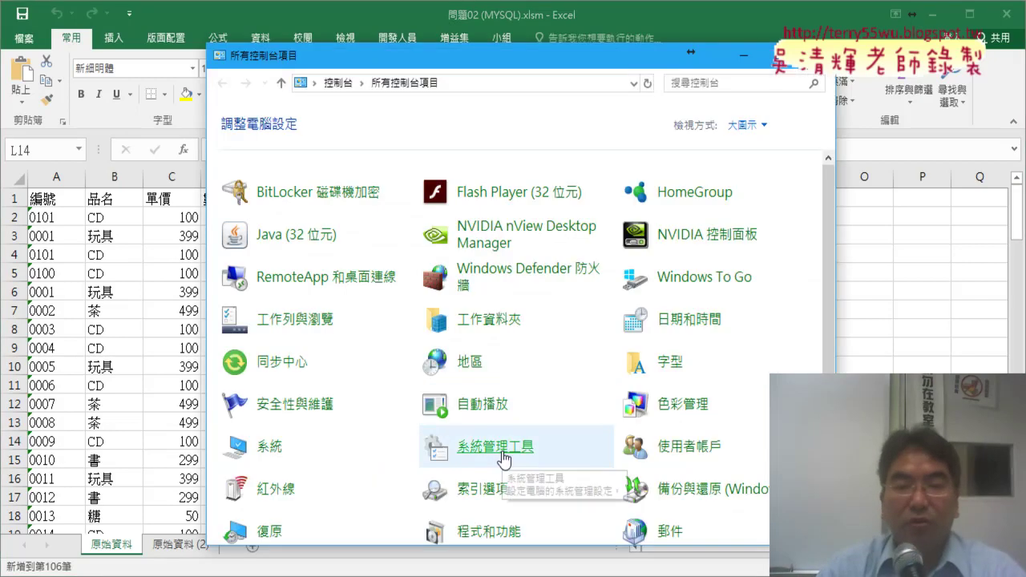
click(503, 455)
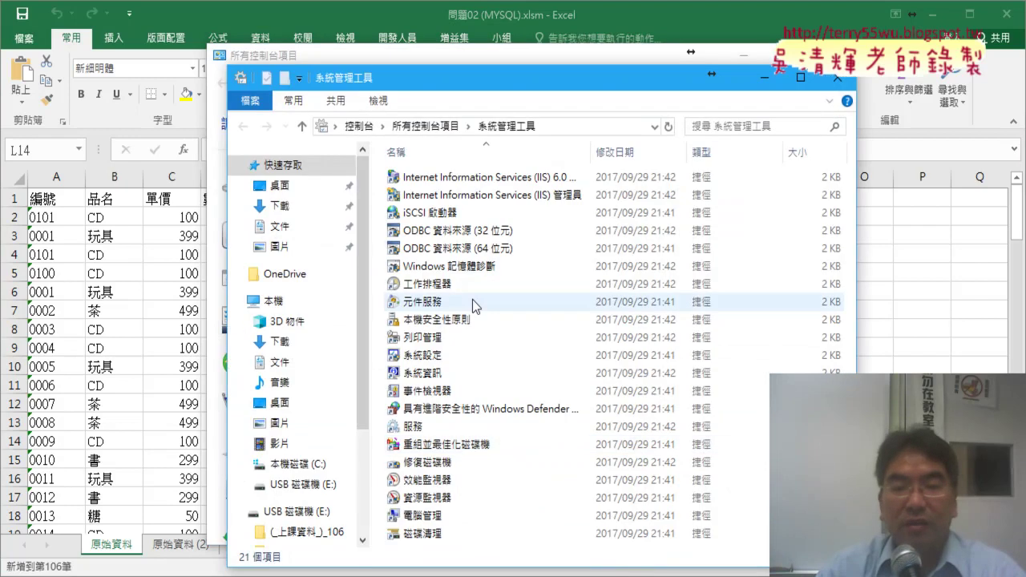
mouse_move(458, 249)
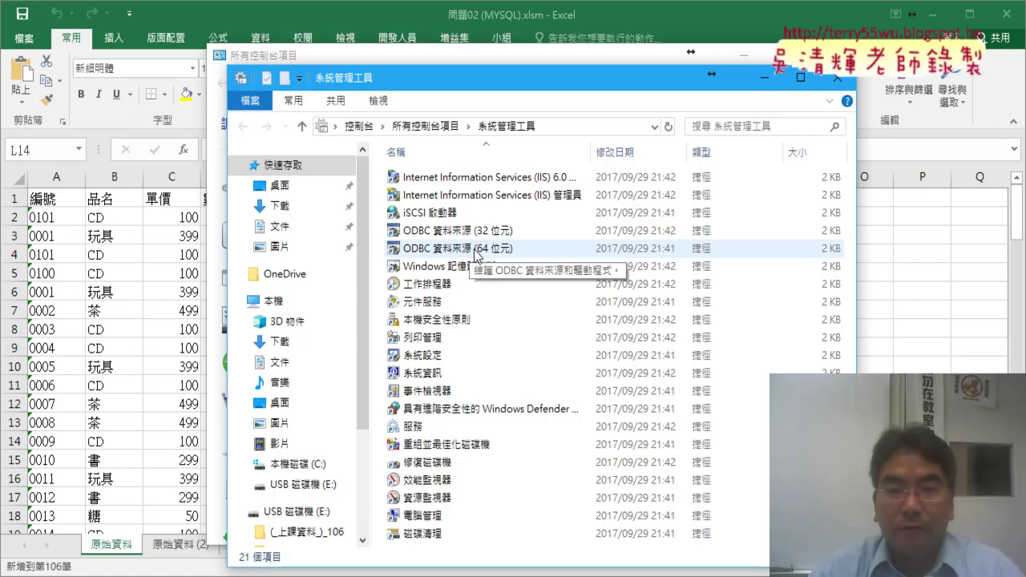
click(837, 78)
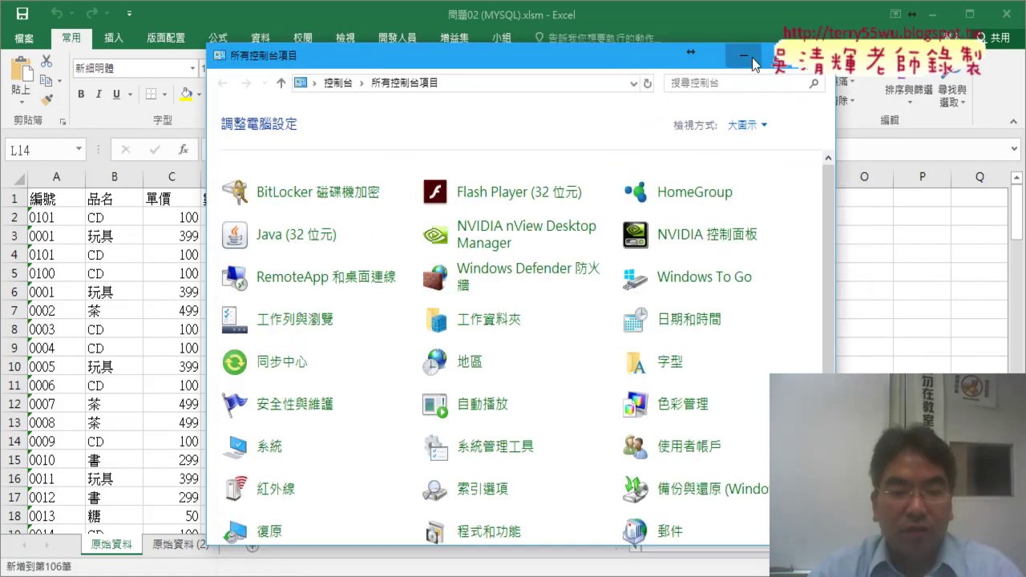
click(753, 59)
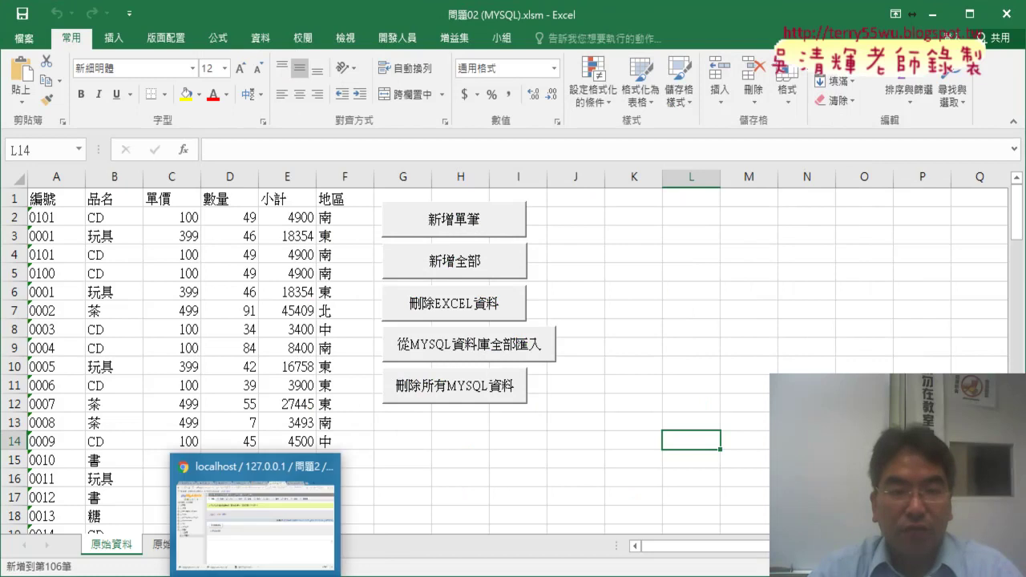
click(265, 541)
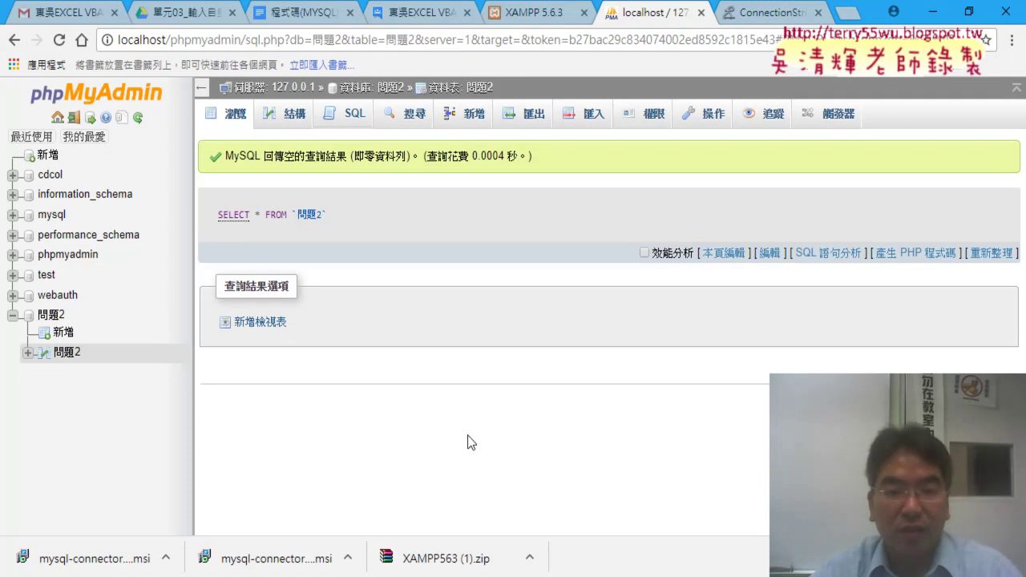
- Switch to the 程式碼(MYSQL) notes and scroll down to Sub 新增全部_進度狀態列
click(328, 14)
scroll(722, 276, down, 2)
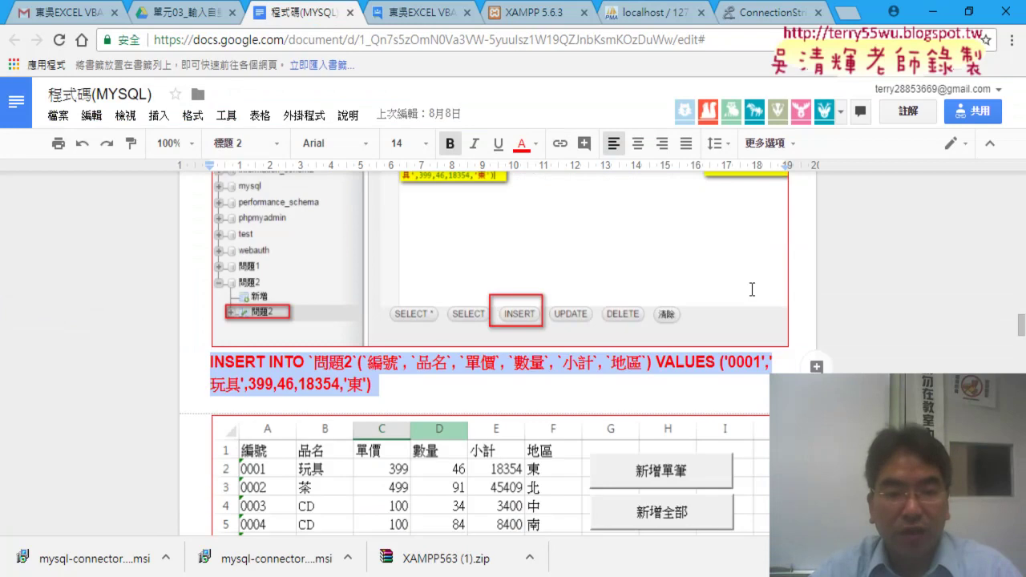
scroll(752, 289, down, 4)
scroll(751, 289, down, 4)
scroll(751, 290, down, 5)
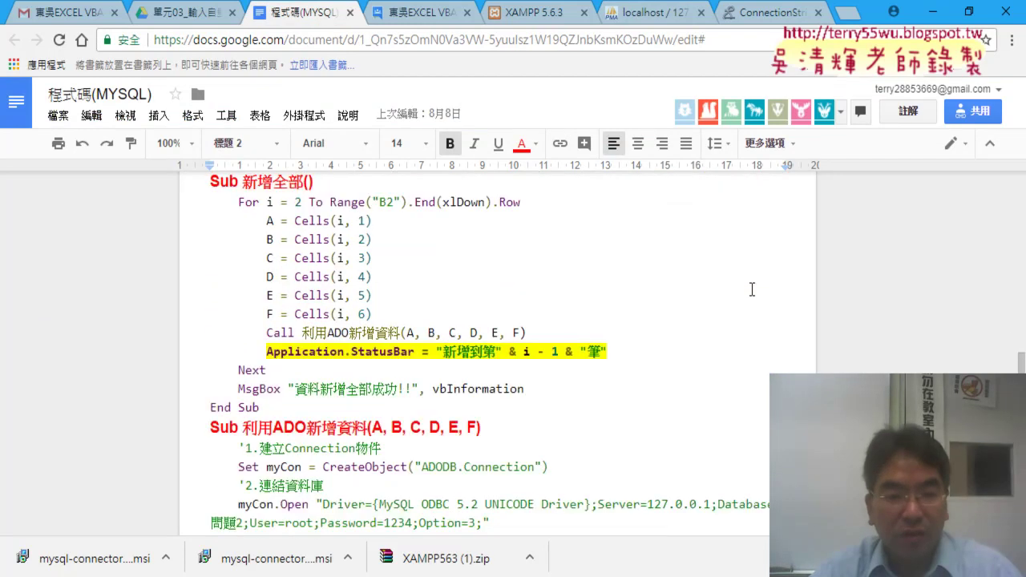
scroll(752, 289, down, 1)
scroll(752, 289, down, 5)
scroll(751, 290, down, 4)
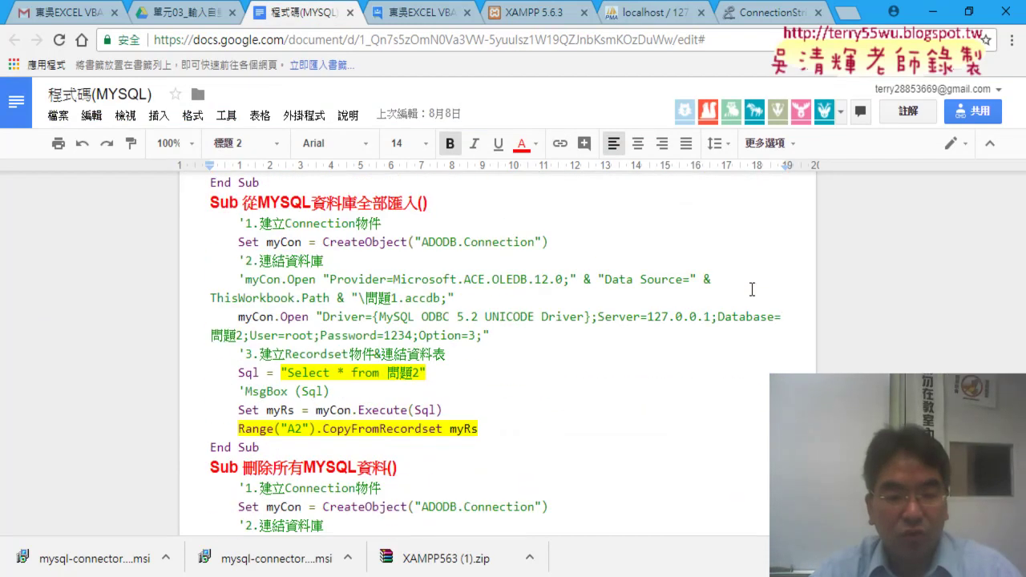
scroll(751, 289, down, 4)
scroll(751, 289, down, 1)
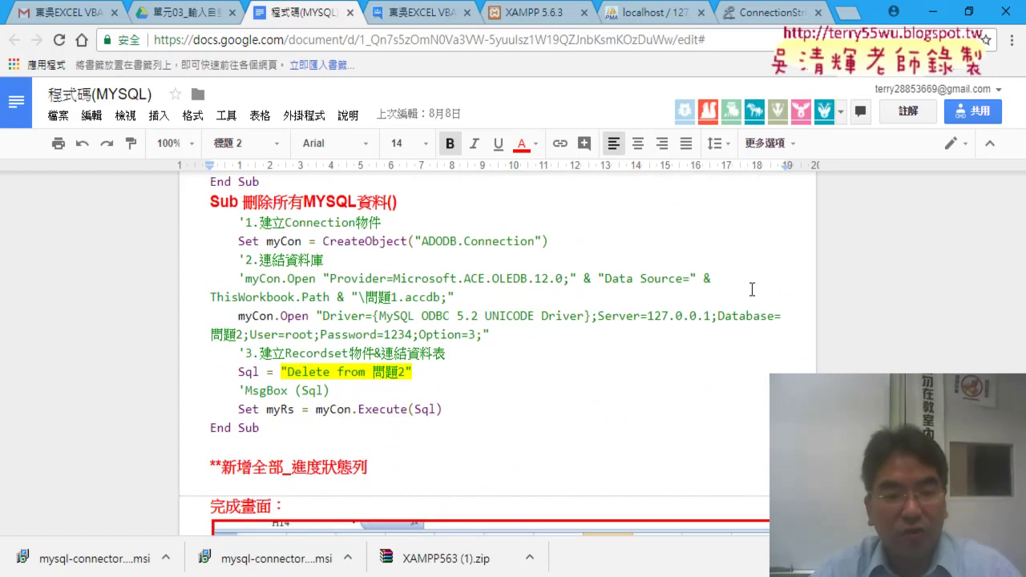
scroll(751, 289, down, 5)
scroll(752, 290, down, 3)
scroll(752, 289, down, 3)
scroll(752, 289, down, 5)
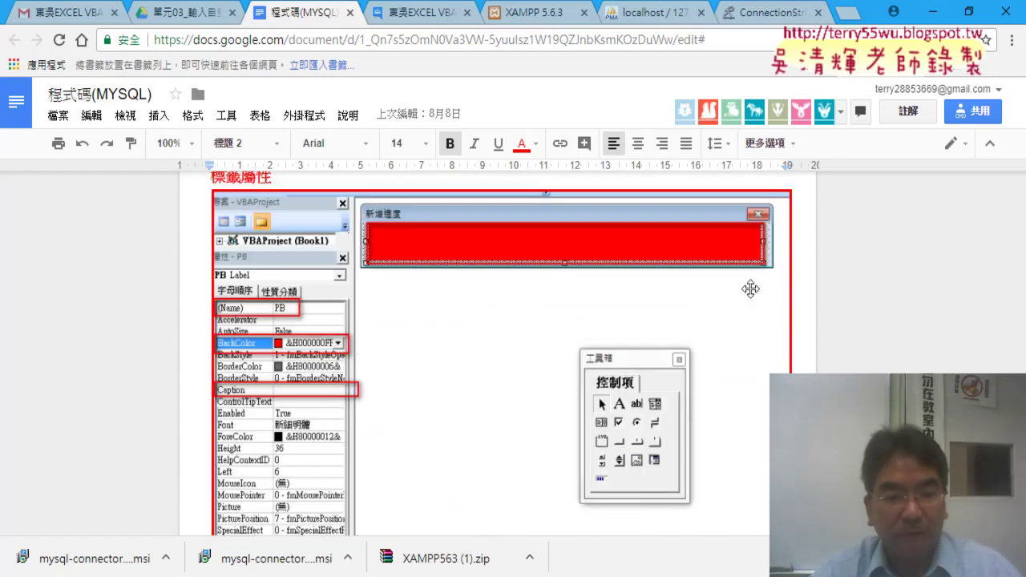
scroll(751, 289, down, 5)
scroll(751, 290, down, 4)
scroll(751, 289, down, 3)
scroll(752, 289, down, 2)
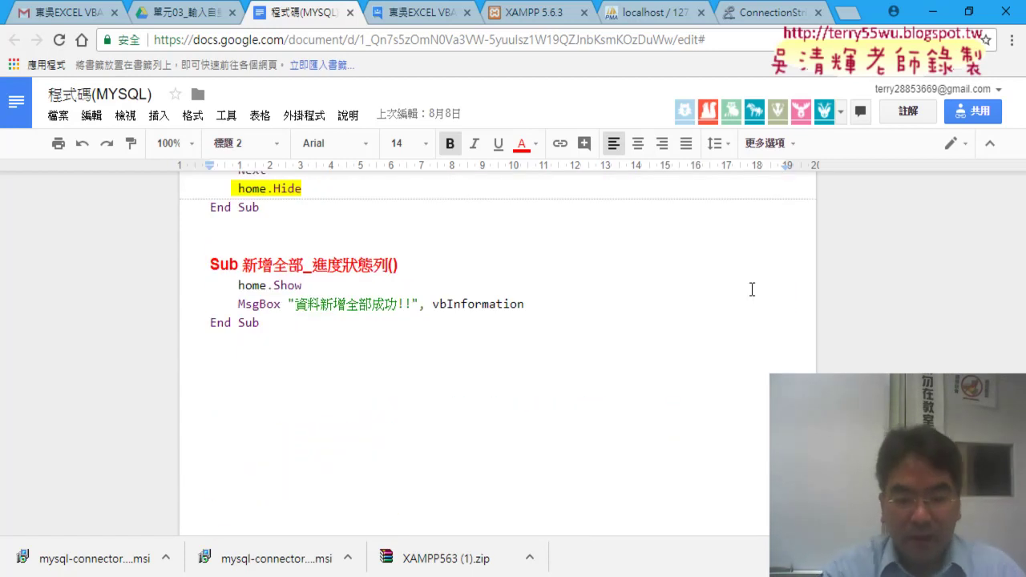